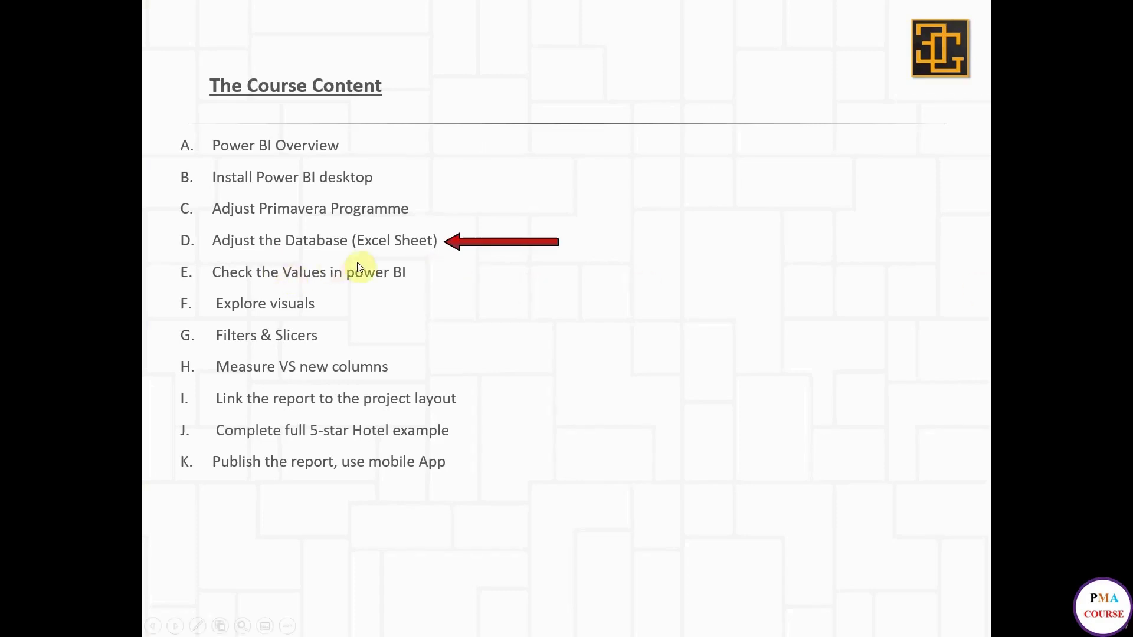
click(466, 259)
click(467, 260)
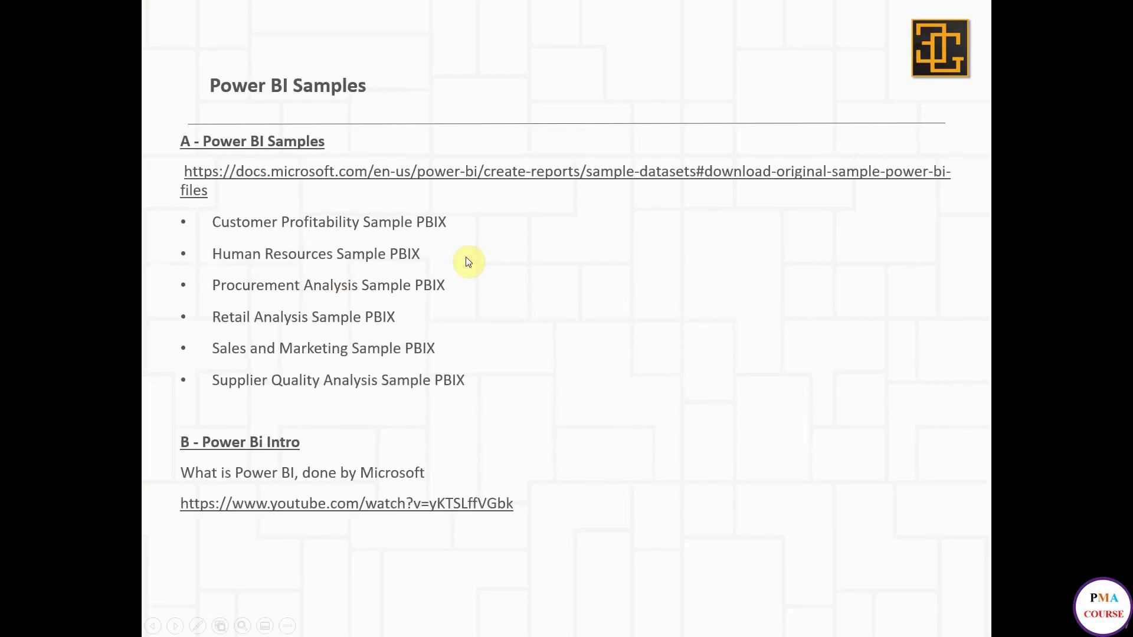
click(467, 261)
click(468, 261)
click(468, 258)
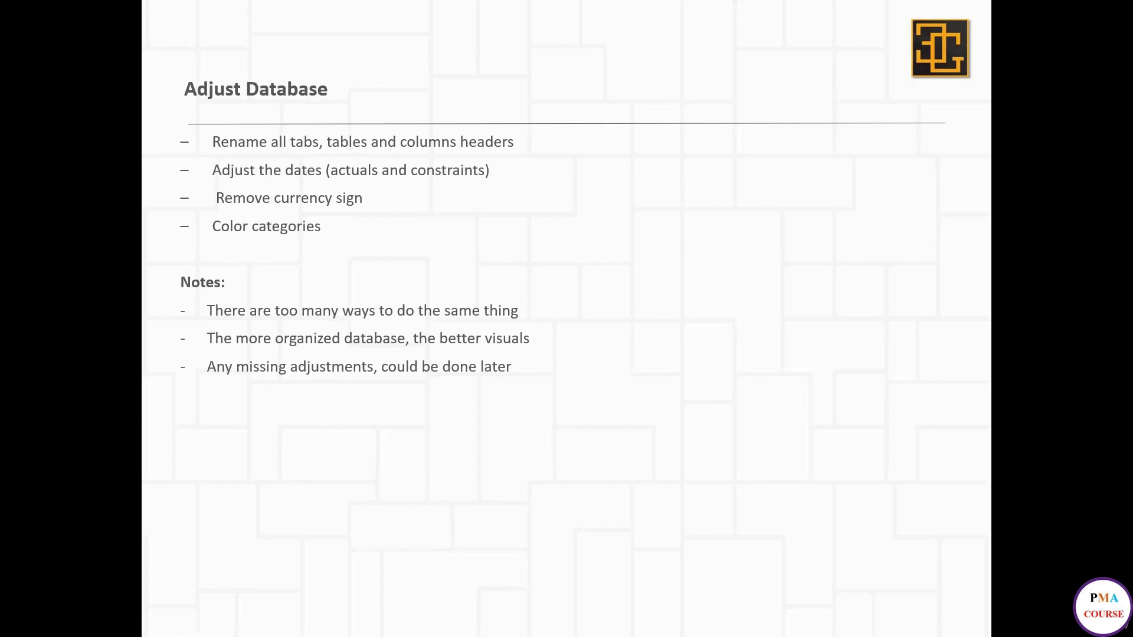
Step: Switch to the Session5 - Database workbook in Excel
key(alt+Tab)
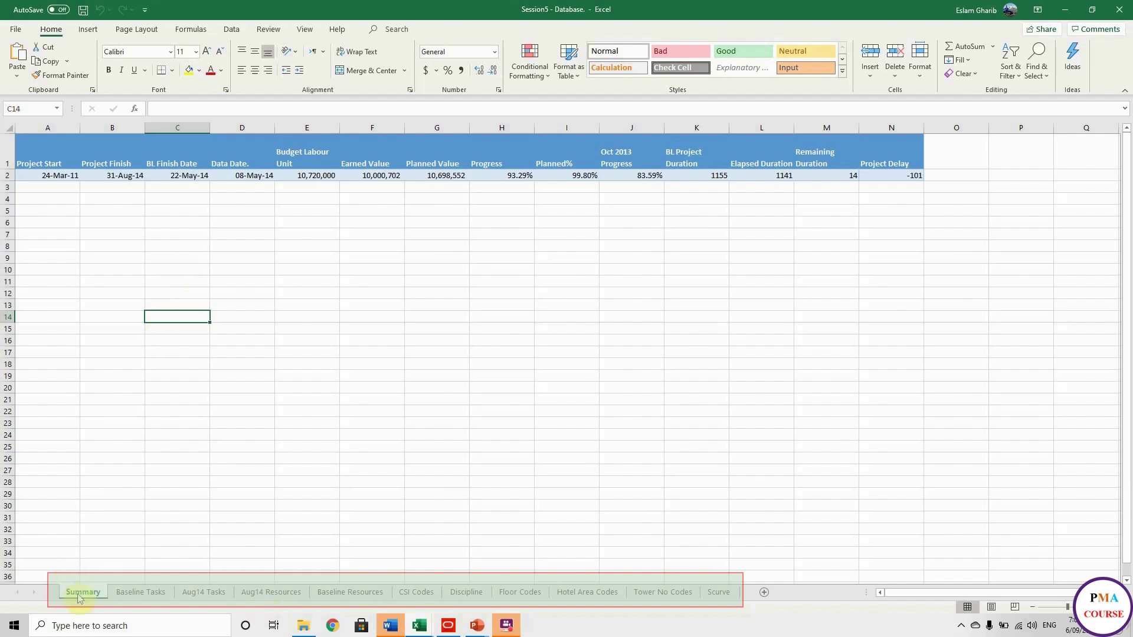
click(151, 162)
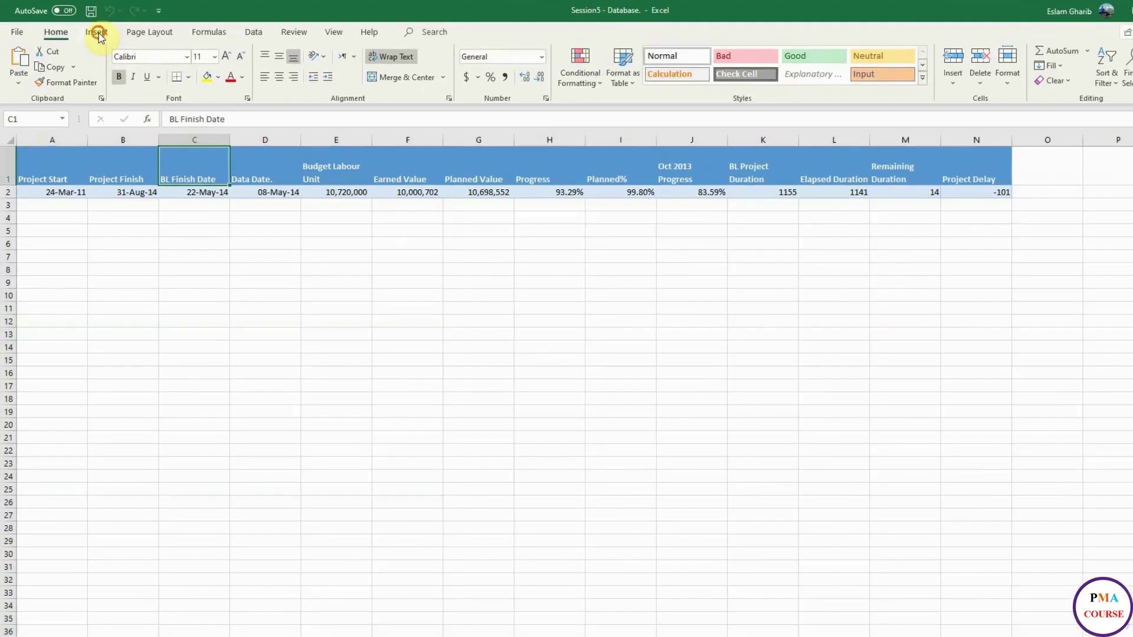
click(87, 29)
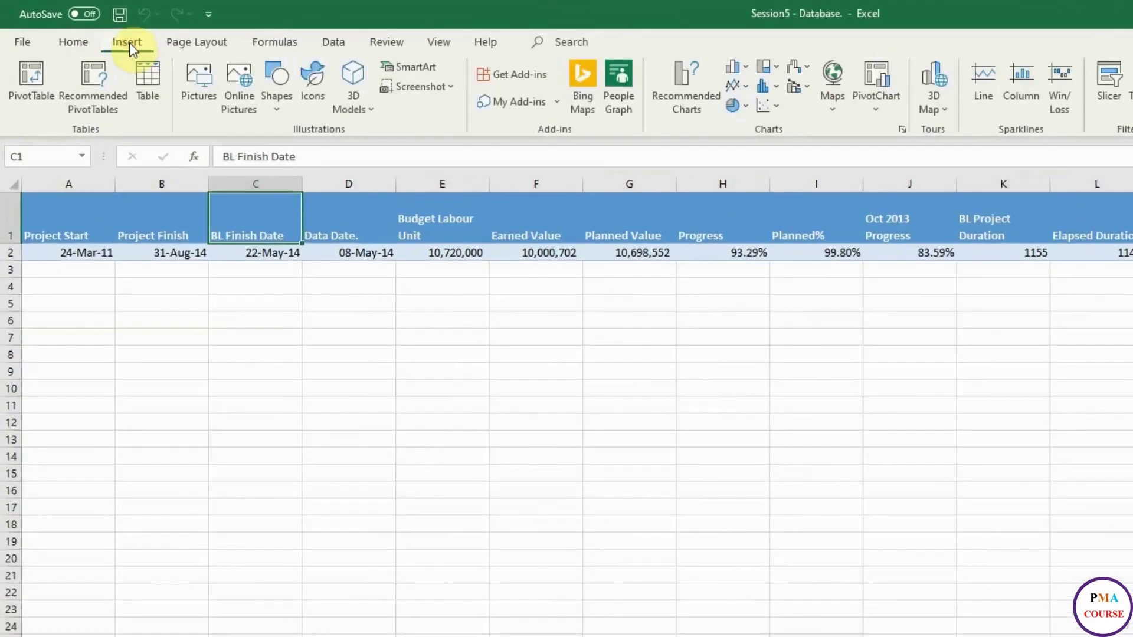
click(179, 95)
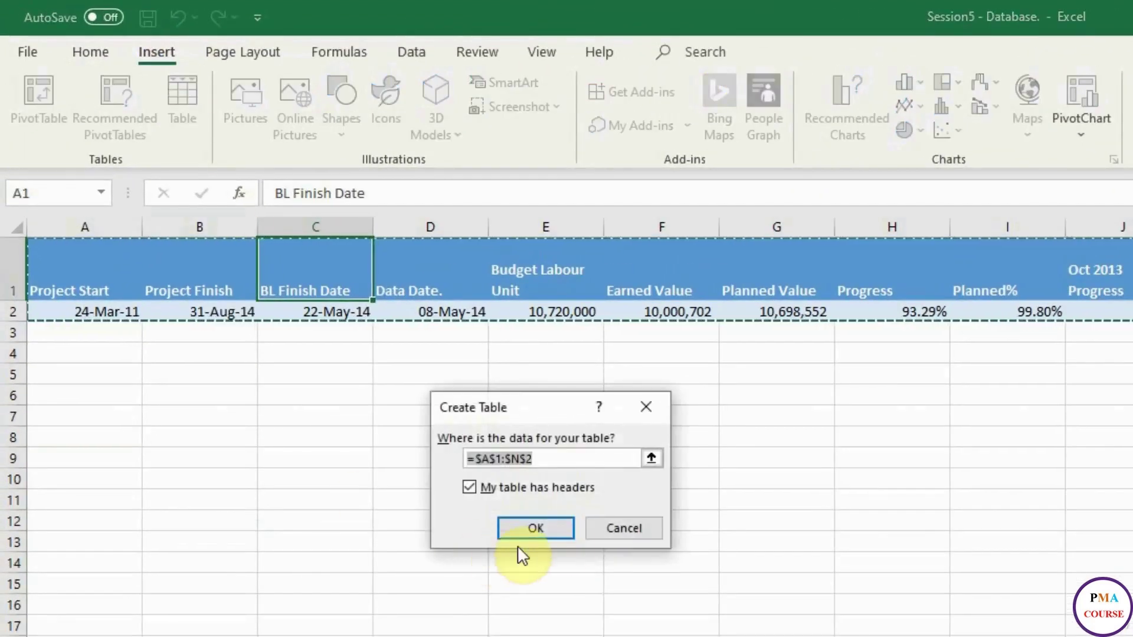
click(640, 527)
Step: Convert the Summary sheet's data range A1:N2 into a table with headers and name it Summary_Table
click(444, 281)
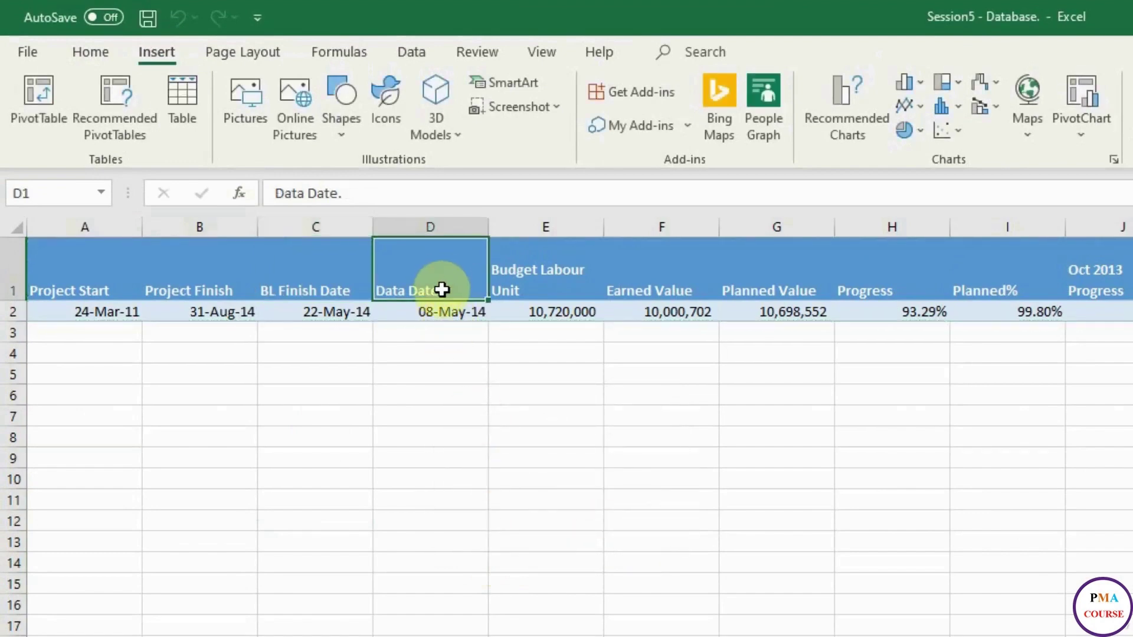
key(ctrl+t)
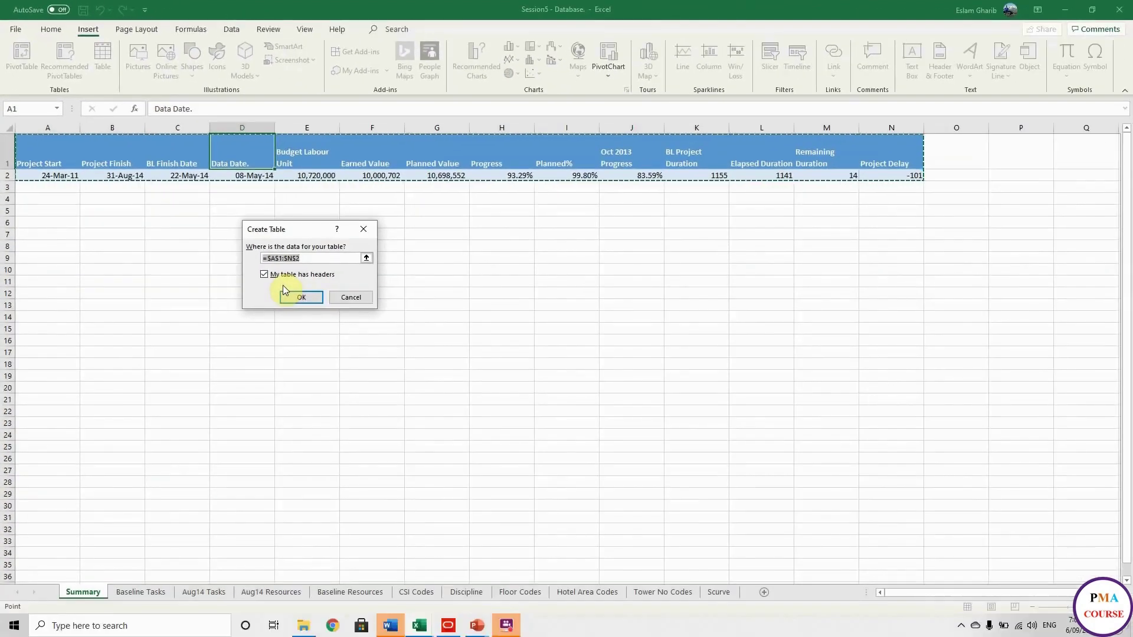
click(297, 298)
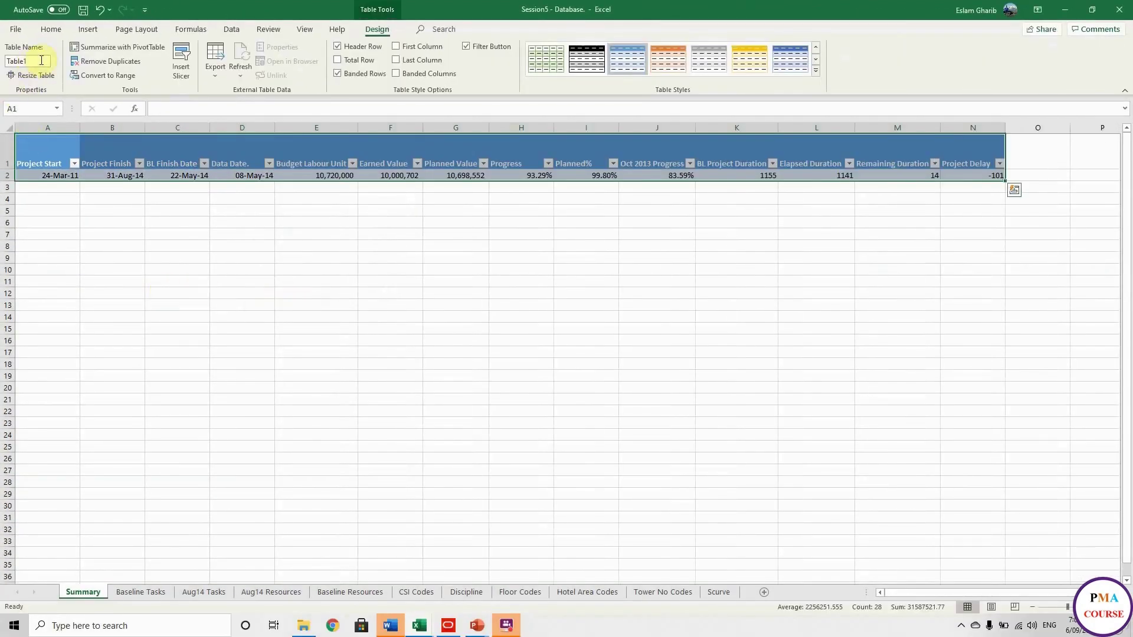
click(41, 60)
key(BackSpace)
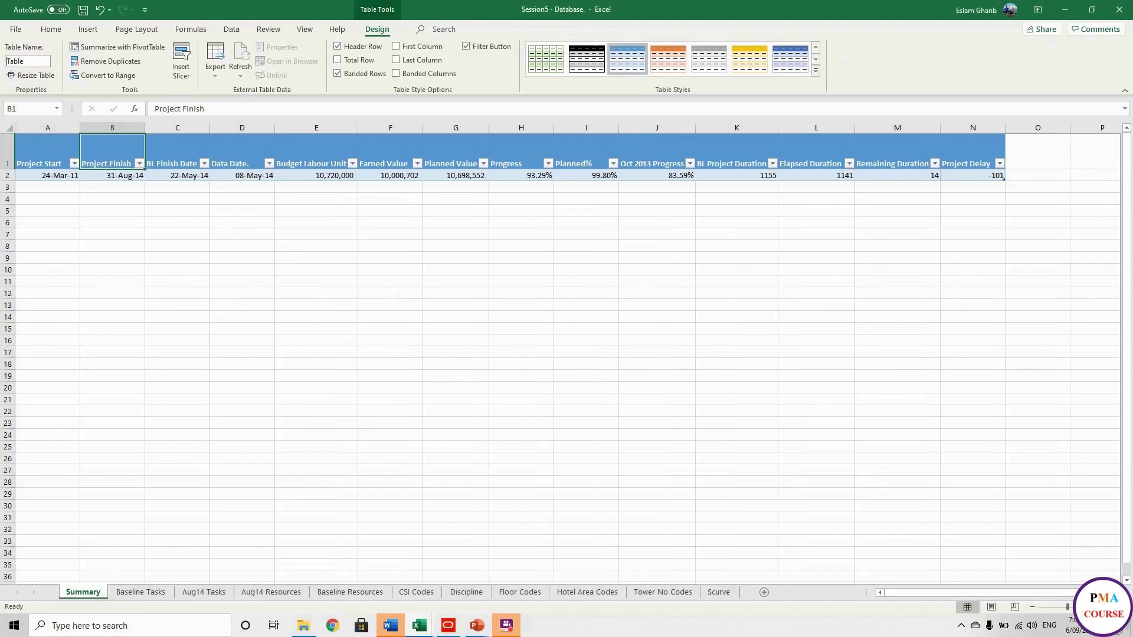
text(Summary_)
click(165, 150)
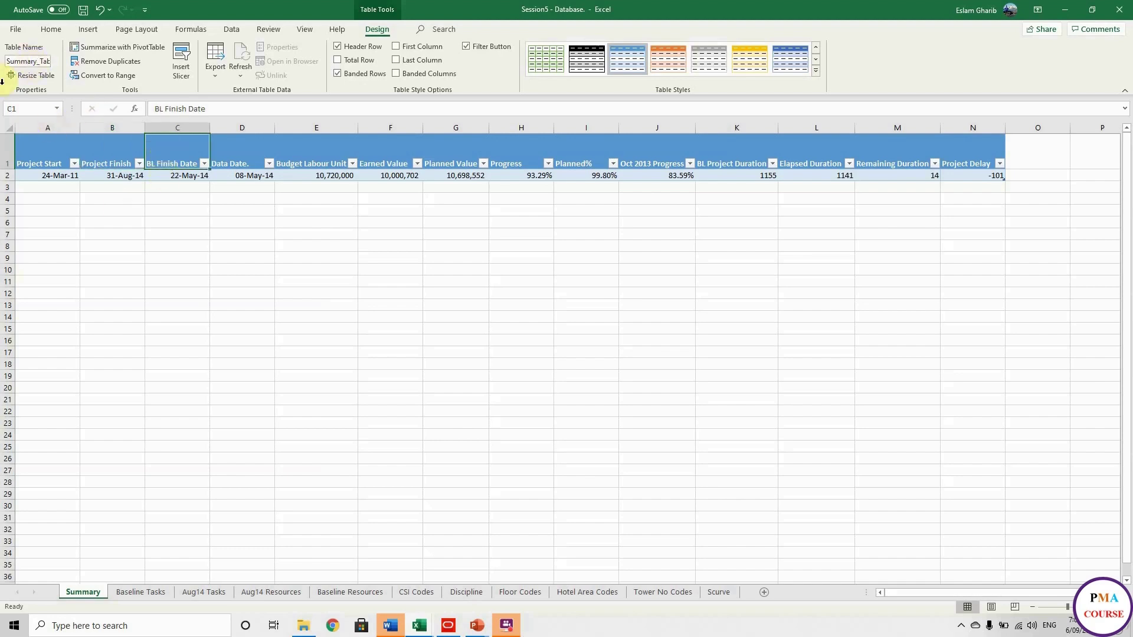
Step: Convert the whole data range on the Baseline Tasks sheet into a table with headers
click(141, 592)
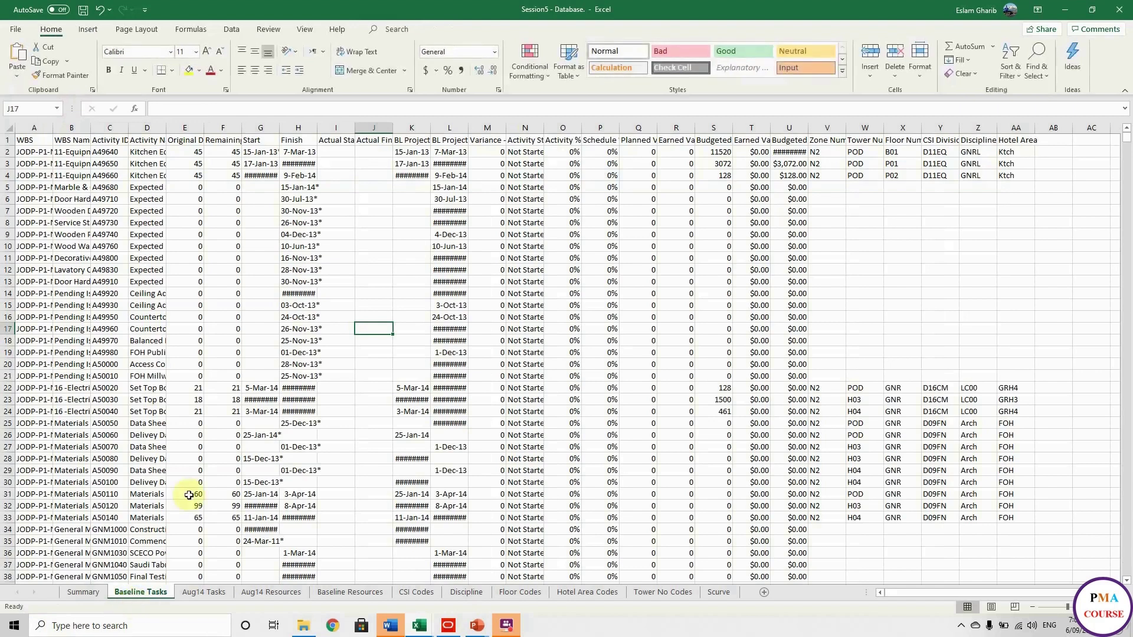
click(38, 143)
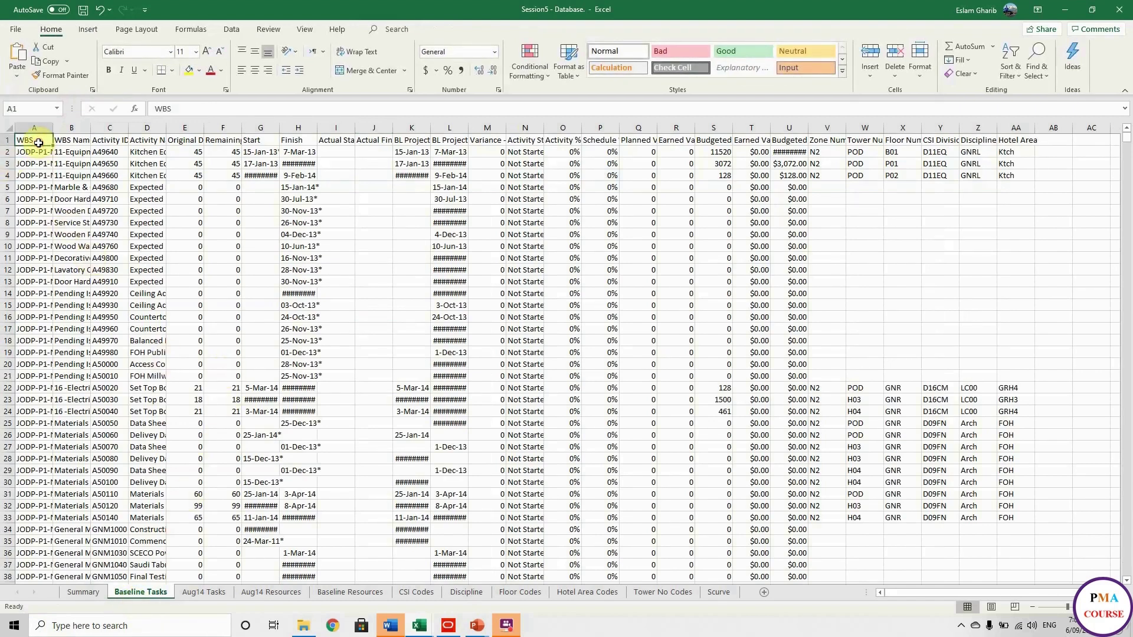
key(ctrl+t)
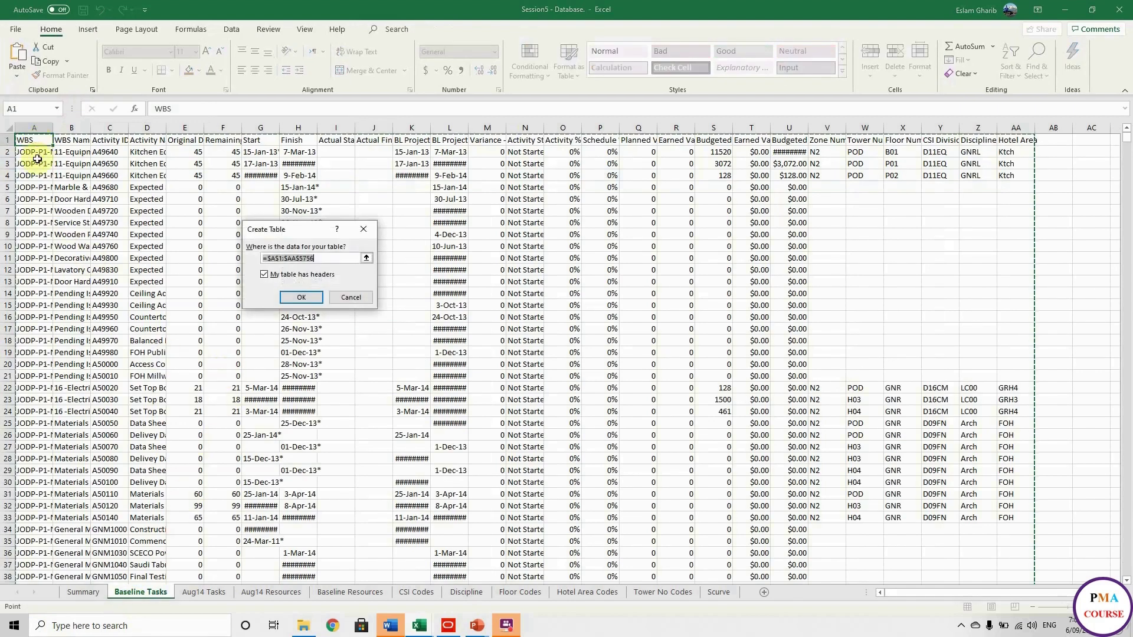
click(301, 299)
Step: Rename the Baseline Tasks sheet's table with a name starting with BaselineTasks_
click(36, 62)
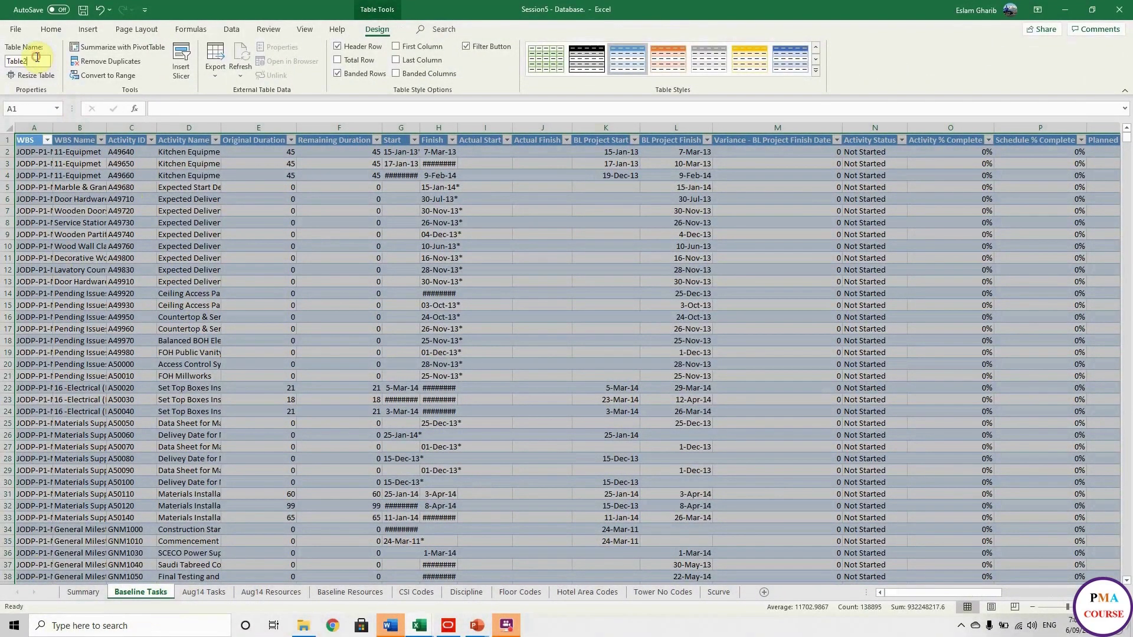
key(BackSpace)
key(Home)
text(Baseline)
key(End)
key(BackSpace)
key(BackSpace)
key(BackSpace)
text(sks_)
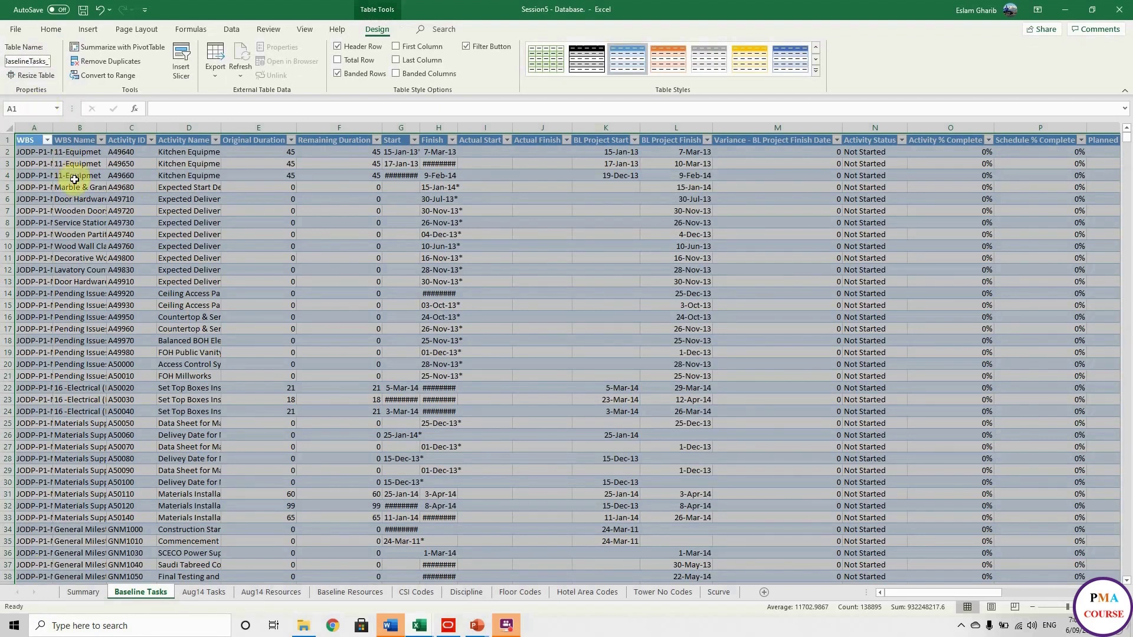
key(Return)
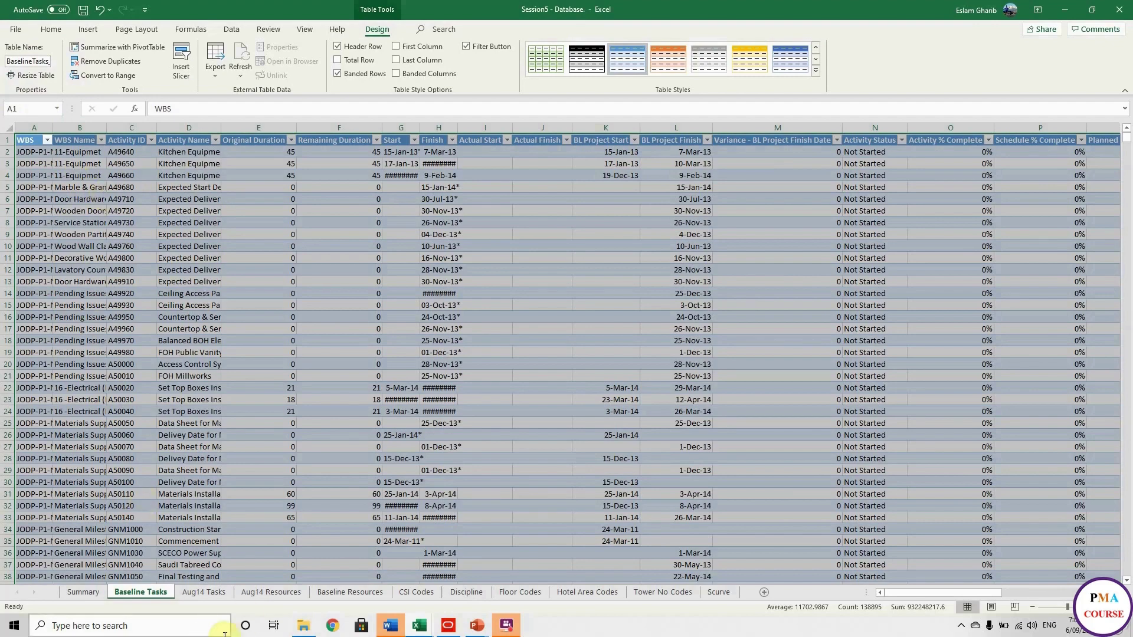
Step: Convert the Aug14 Tasks sheet's data into a table with headers and name it Aug14tasks_Table
click(208, 592)
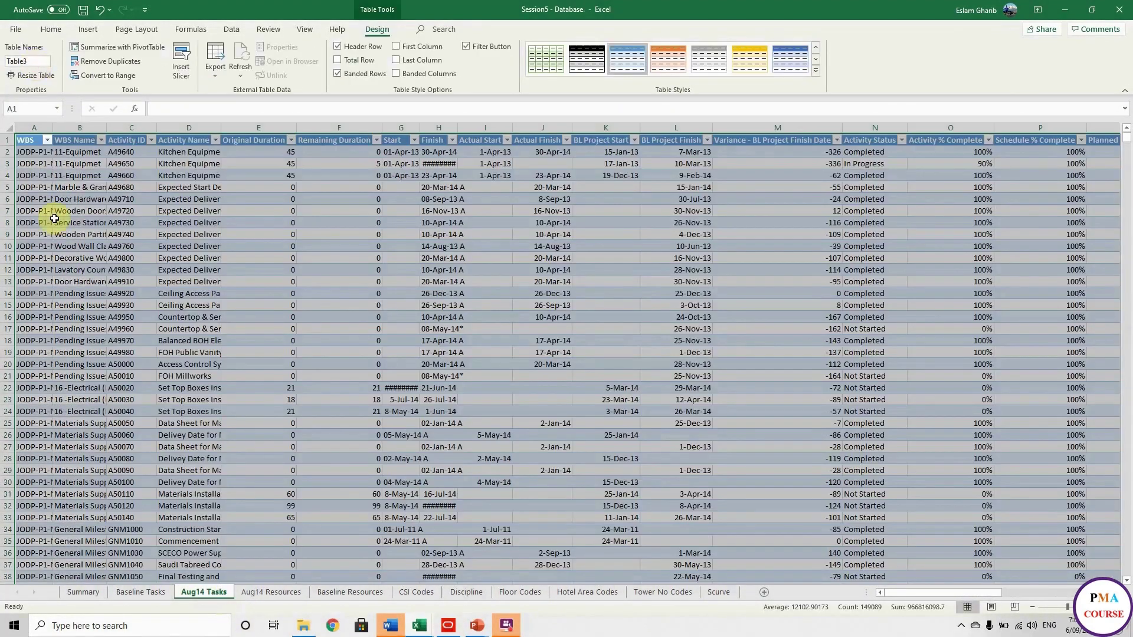
click(26, 62)
text(Table)
text(Aug)
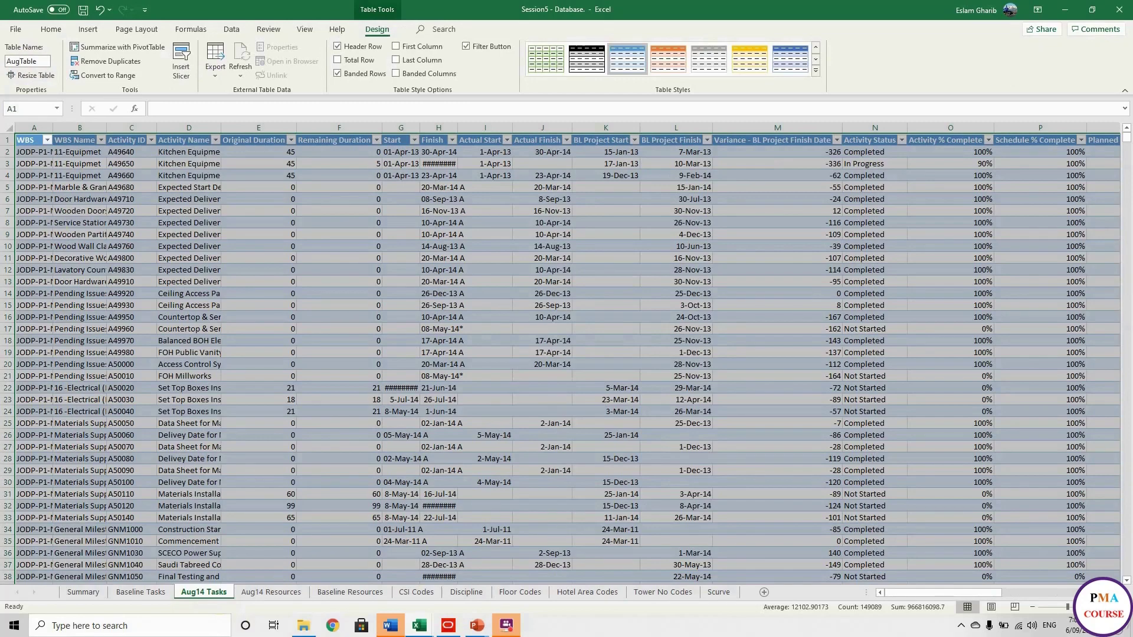
text(14tasks_)
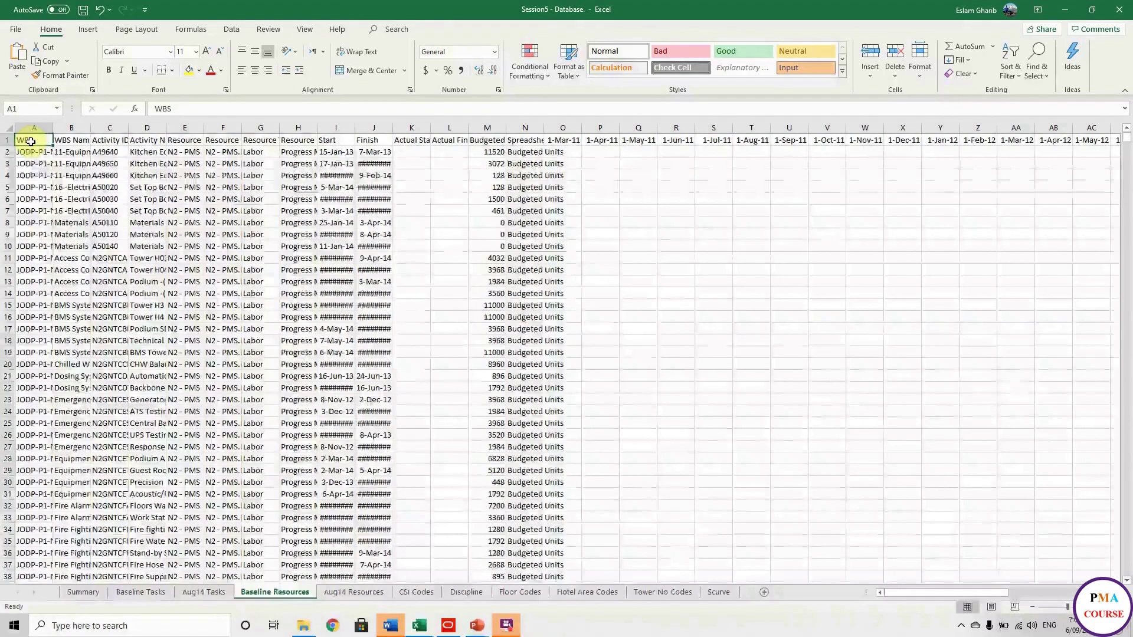
Step: Convert the Baseline Resources sheet's data into a table with headers and rename the table after its sheet
key(ctrl+t)
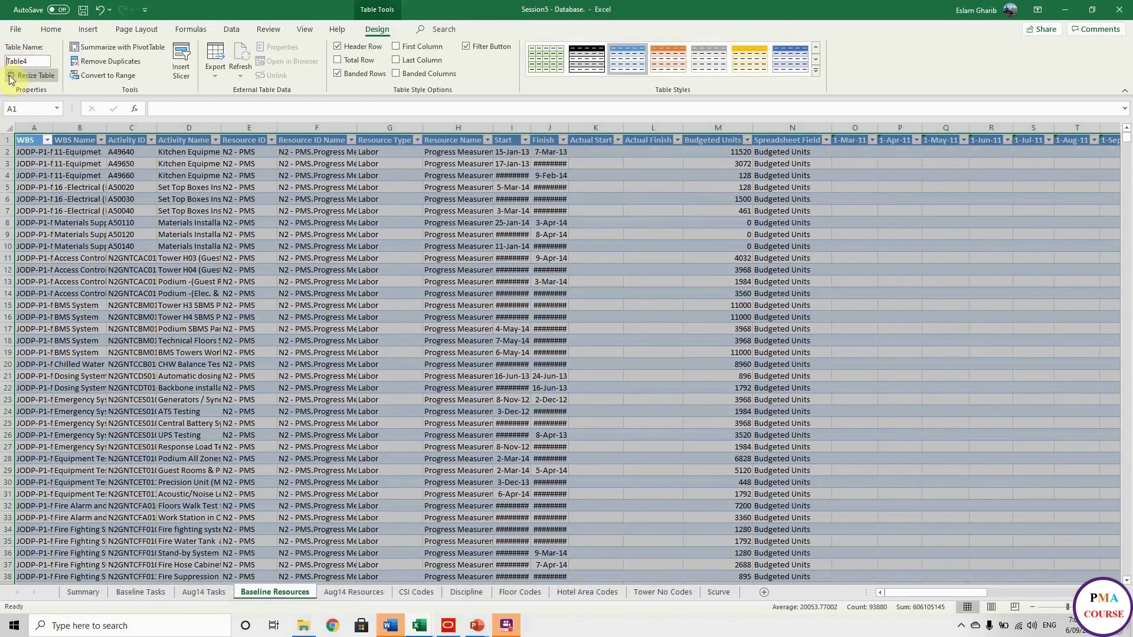
click(7, 61)
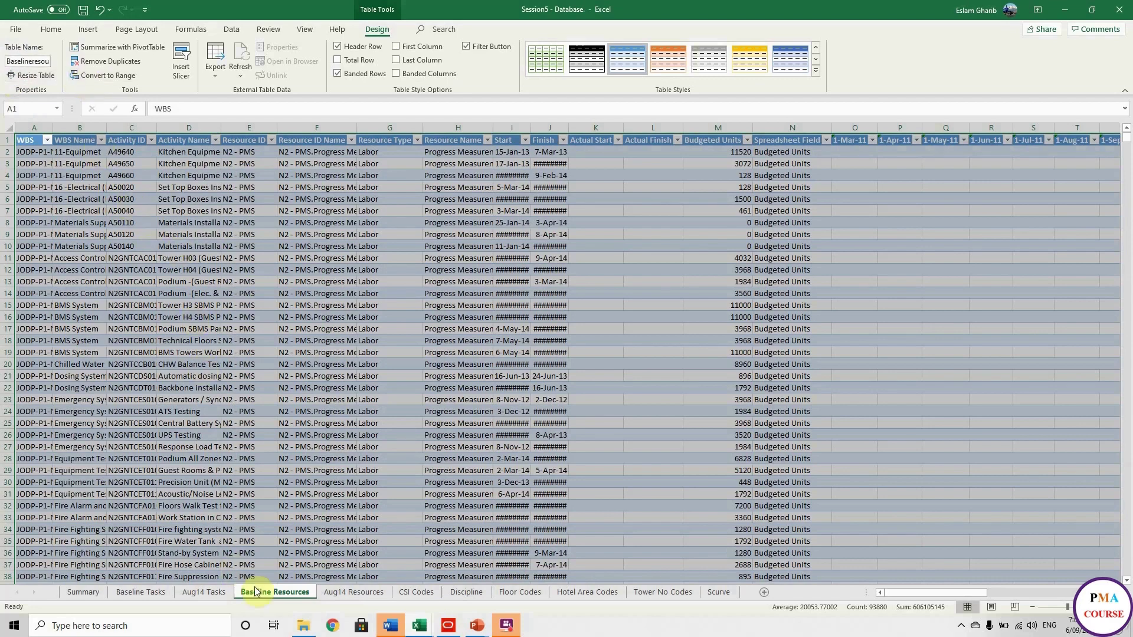
Step: Convert the Aug14 Resources sheet's data into a table with headers and replace the table's default name
click(347, 593)
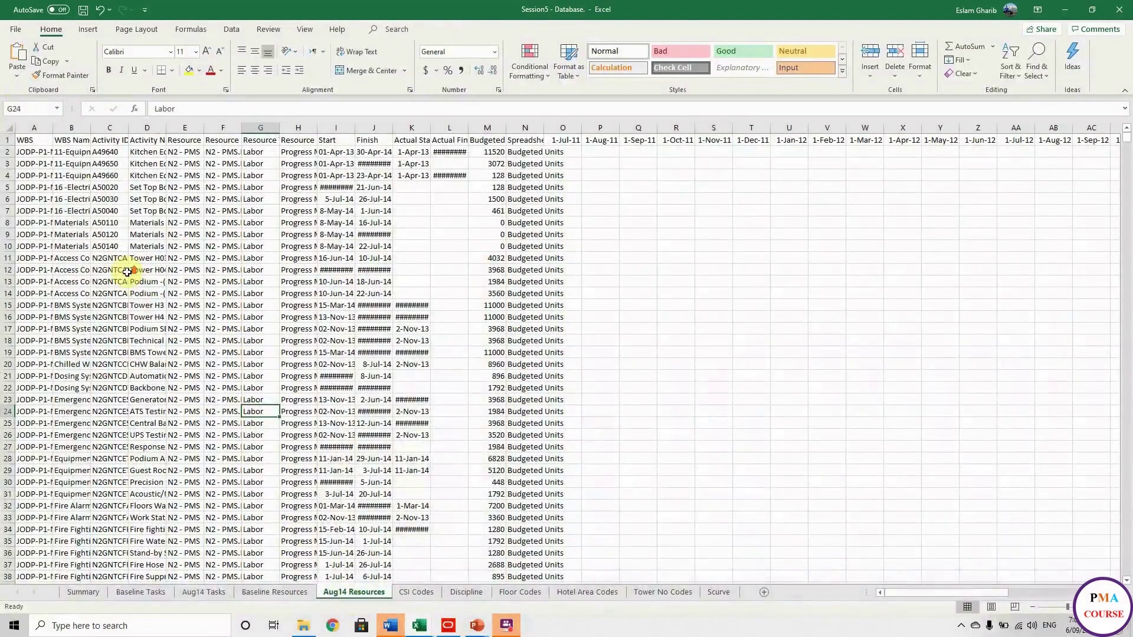
key(ctrl+t)
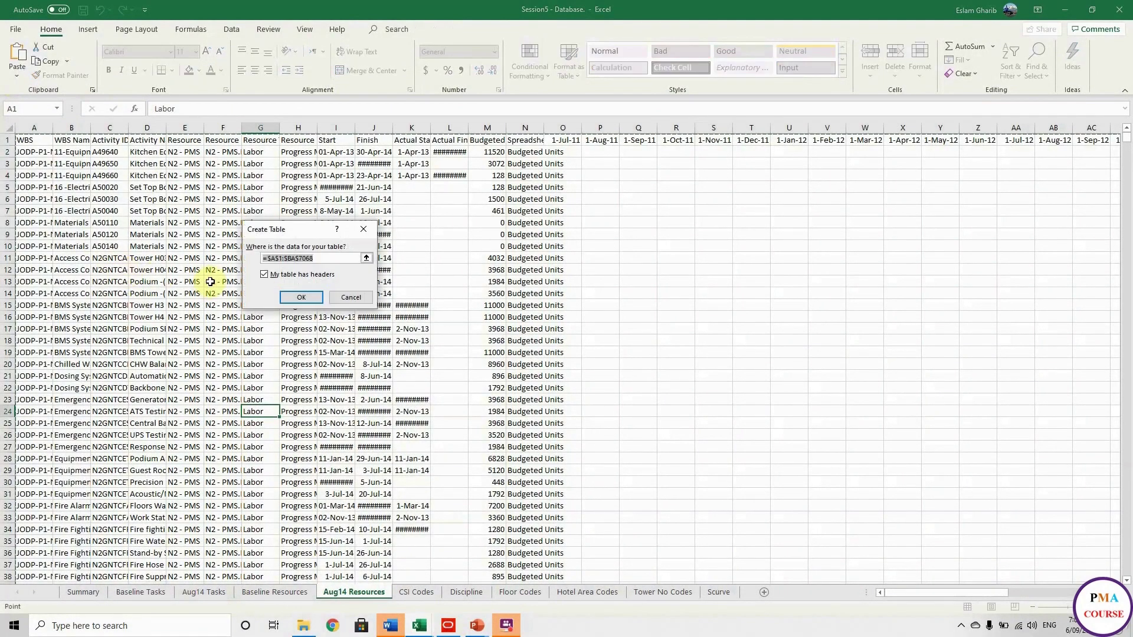
click(294, 298)
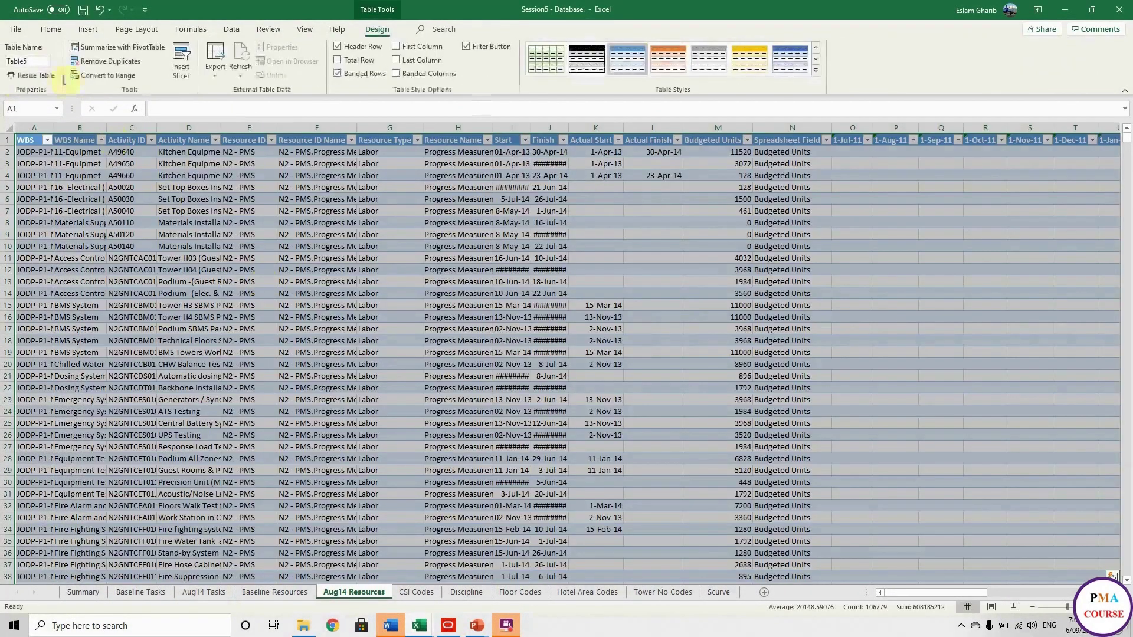
double_click(36, 61)
click(36, 61)
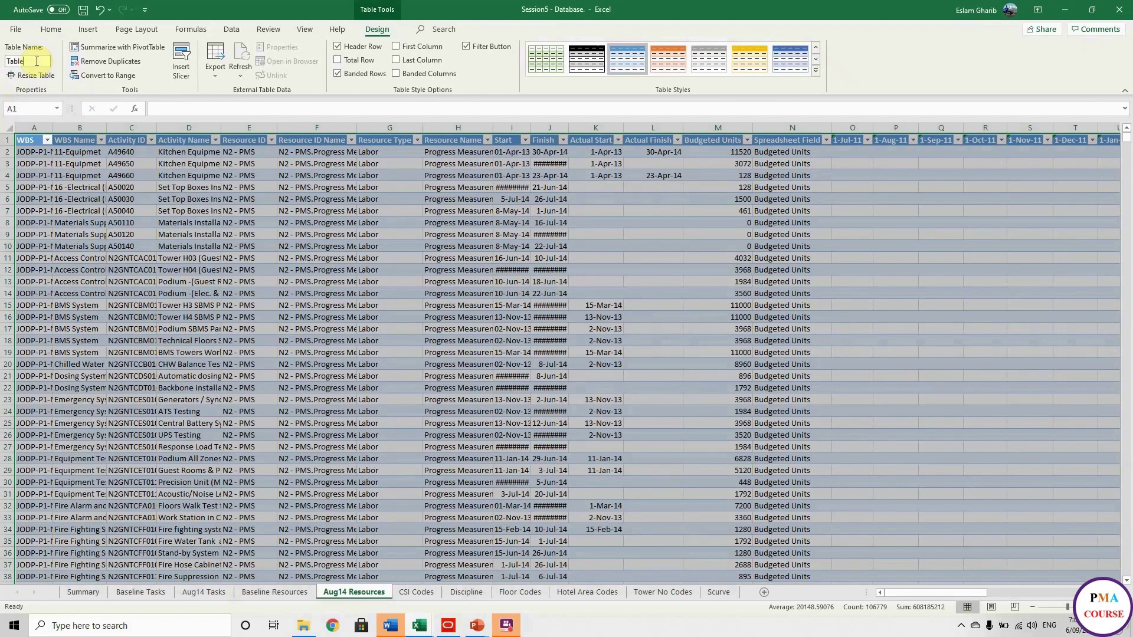
key(Left)
key(Return)
click(131, 234)
Step: Clear the entire Color column on the CSI Codes sheet
key(ctrl+Page_Down)
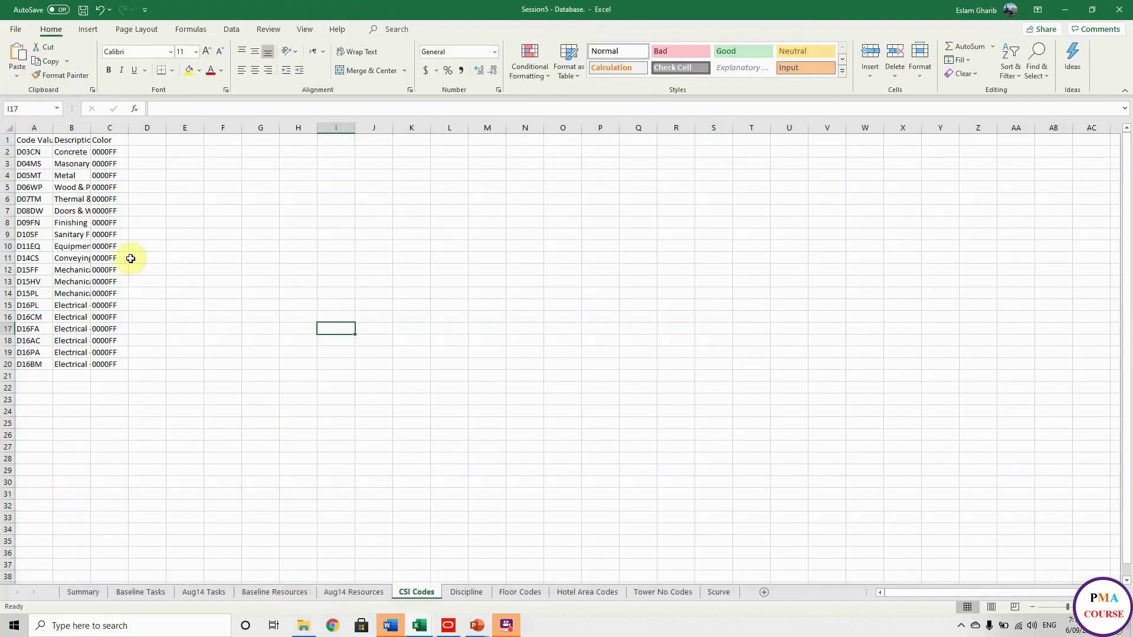
click(110, 128)
right_click(110, 129)
click(131, 154)
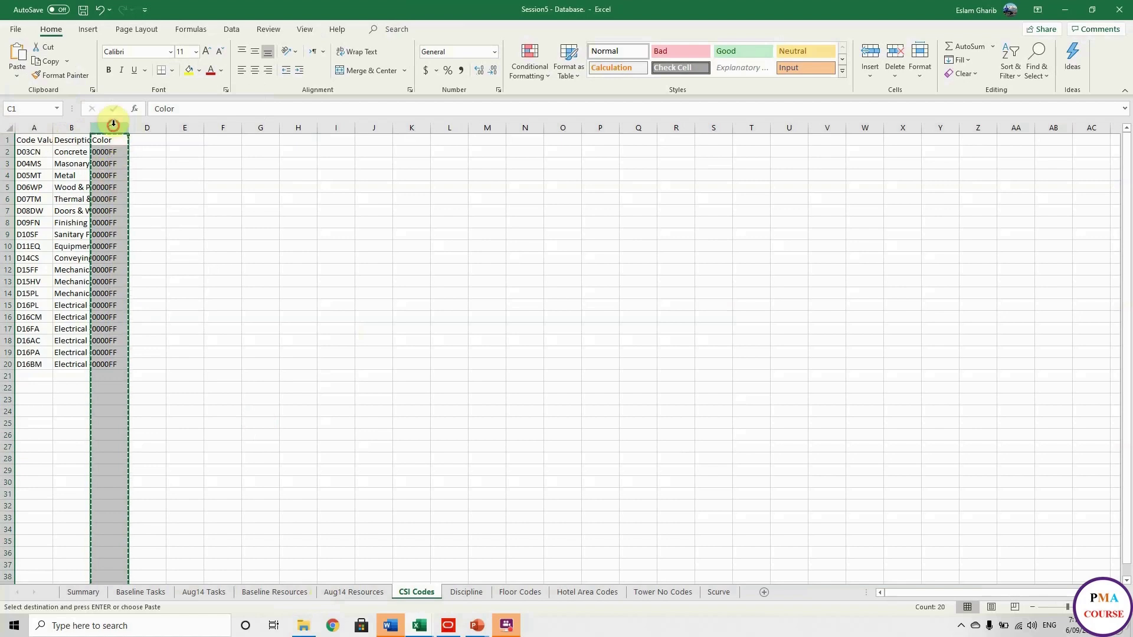
key(Delete)
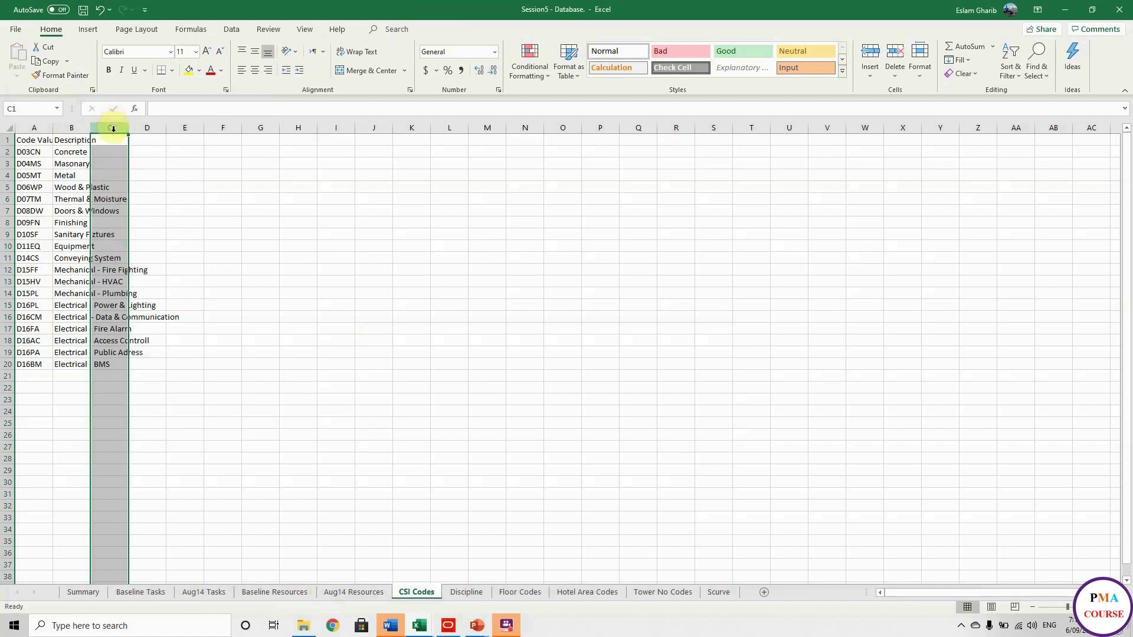
Step: Widen the Code Value and Description columns on the CSI Codes sheet
click(35, 139)
mouse_move(35, 126)
mouse_down()
mouse_move(65, 127)
mouse_move(55, 129)
mouse_up()
double_click(55, 129)
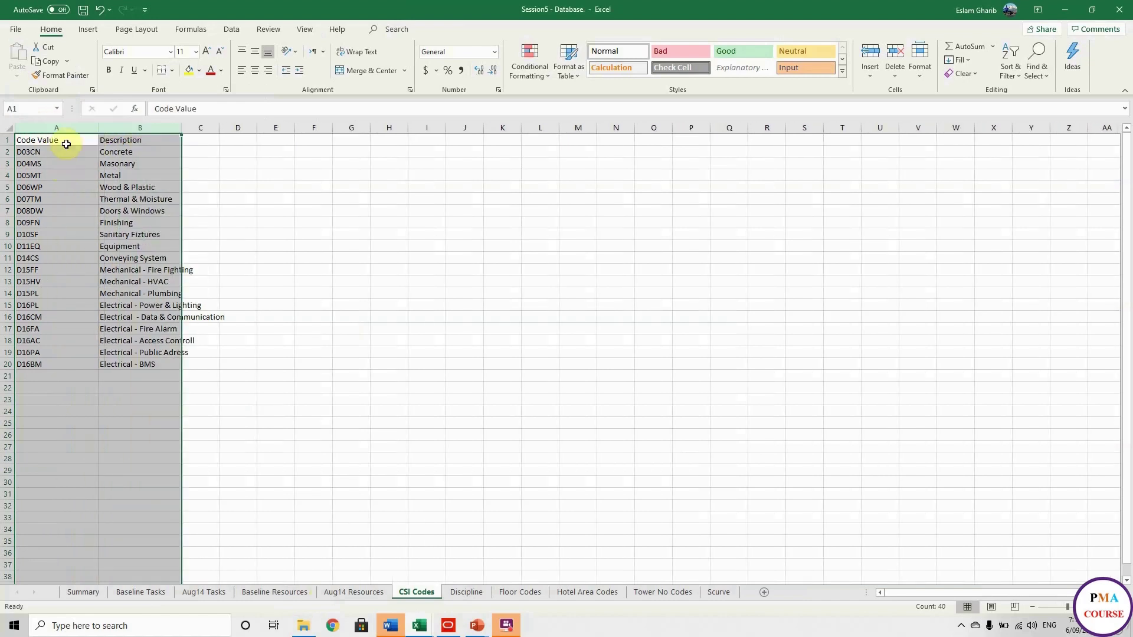
Step: On the Floor Codes sheet, widen all columns and clear the Color column
click(520, 592)
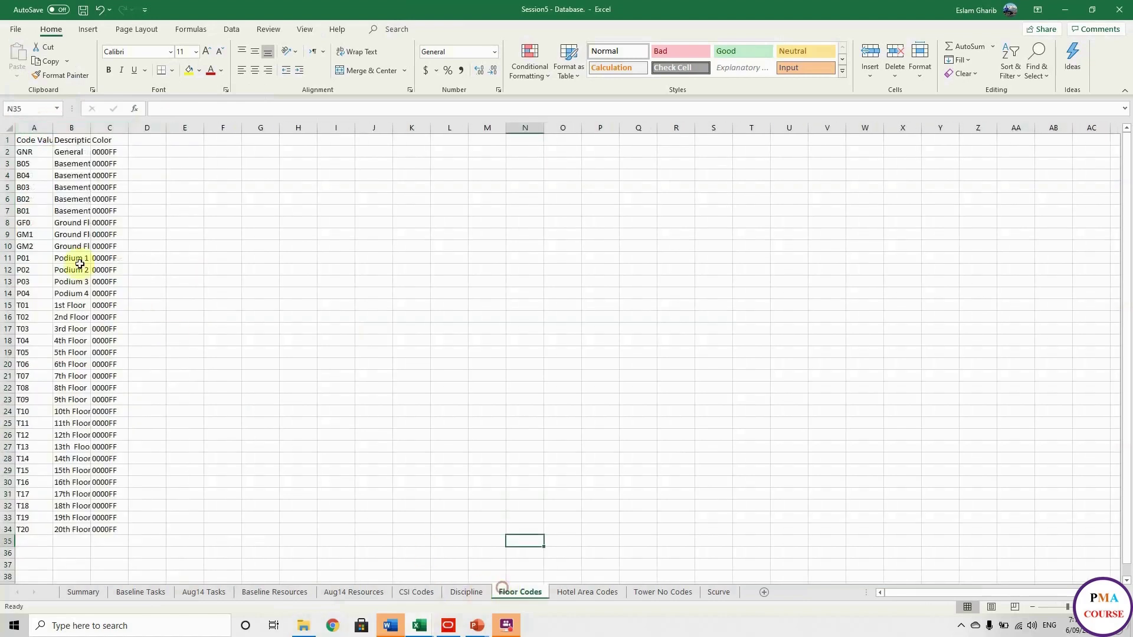
click(9, 127)
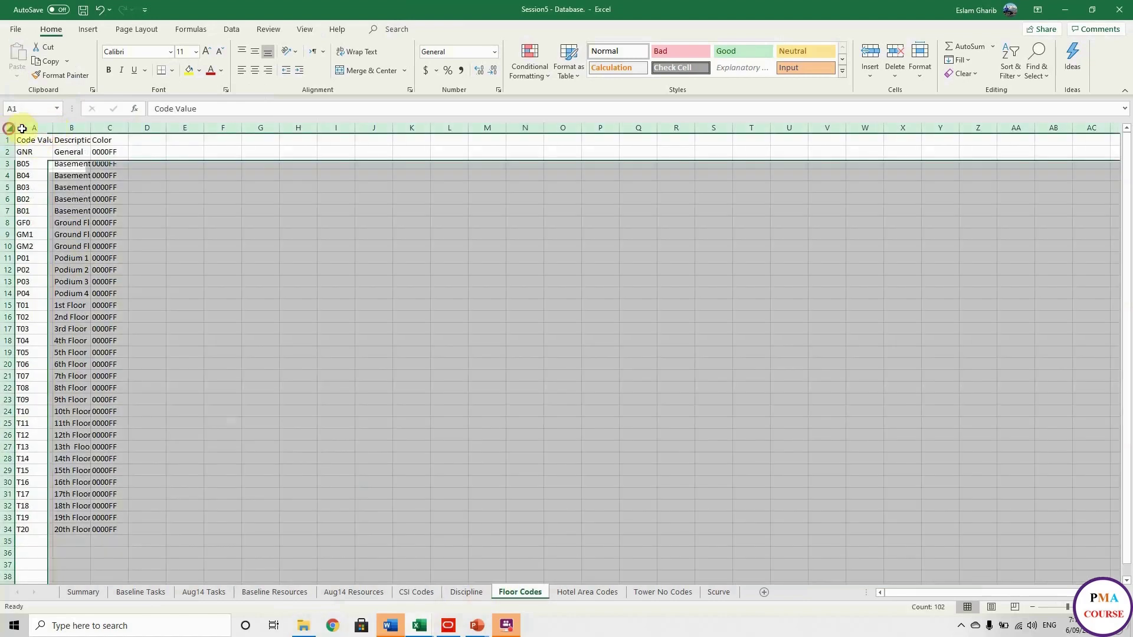
drag(52, 127, 82, 129)
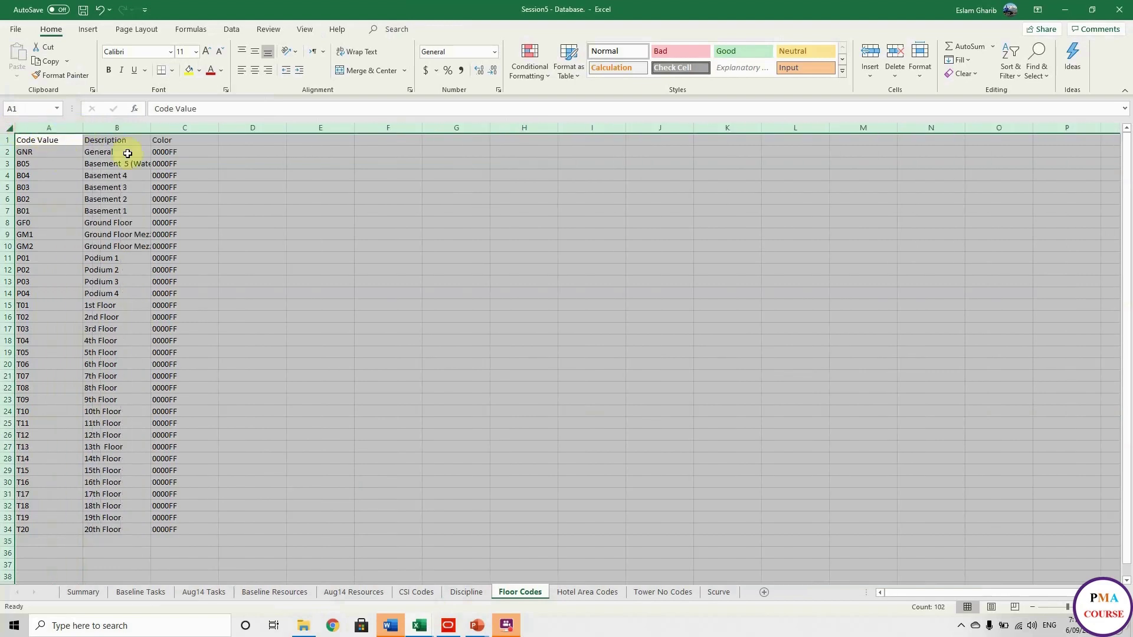
click(175, 128)
key(Delete)
click(132, 186)
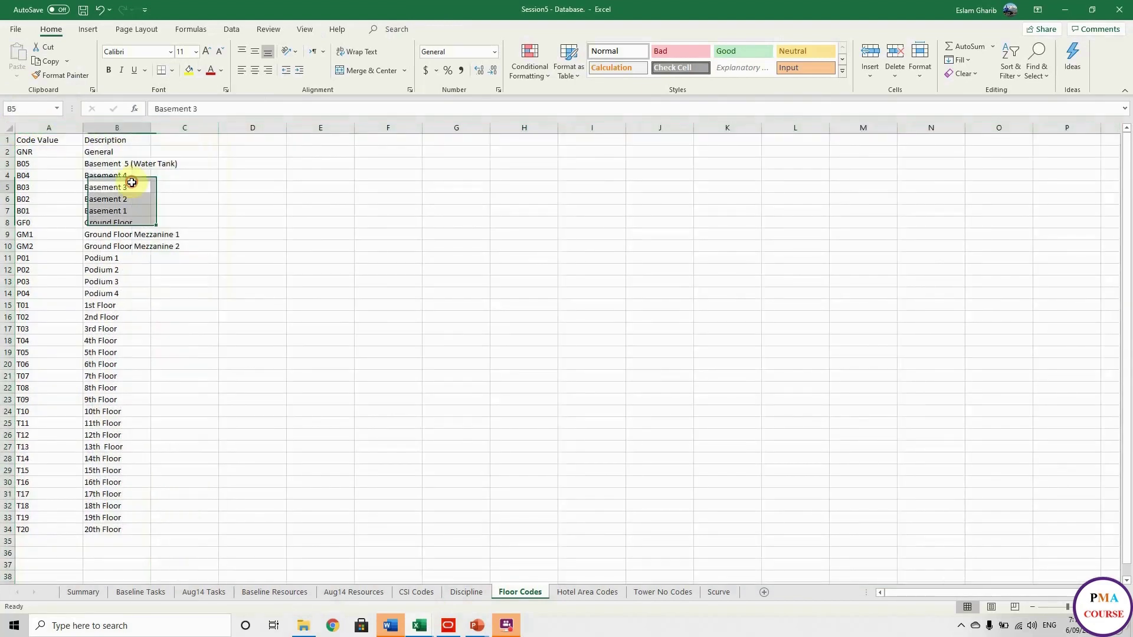
Step: On the CSI Codes sheet, rename the two column headers to CSI Code Value and CSI Description
click(418, 592)
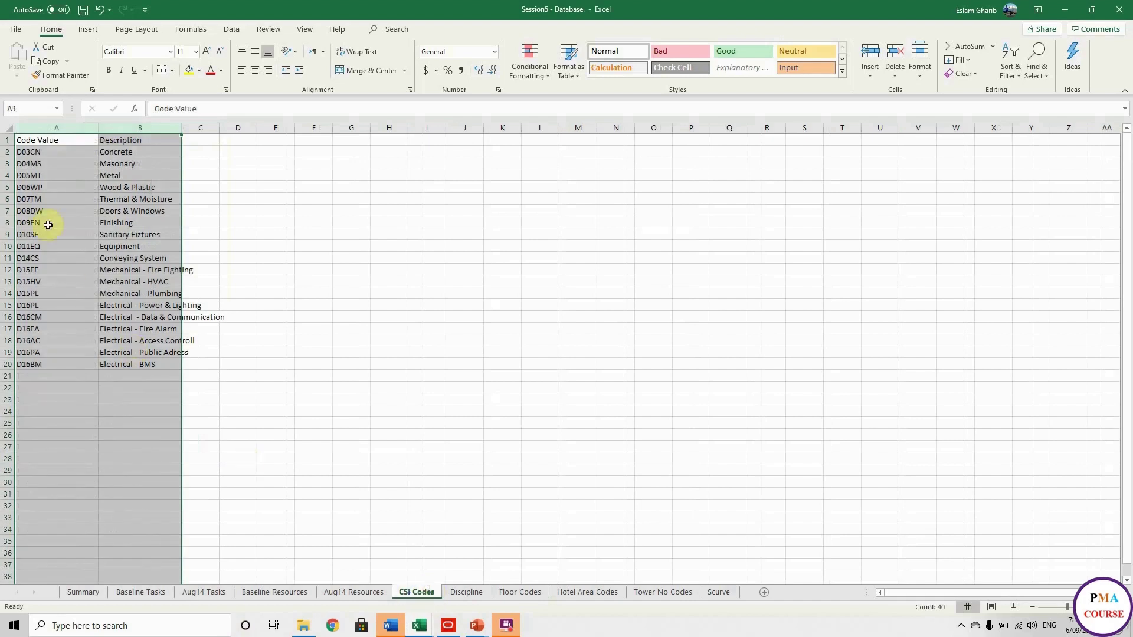
click(53, 140)
click(151, 110)
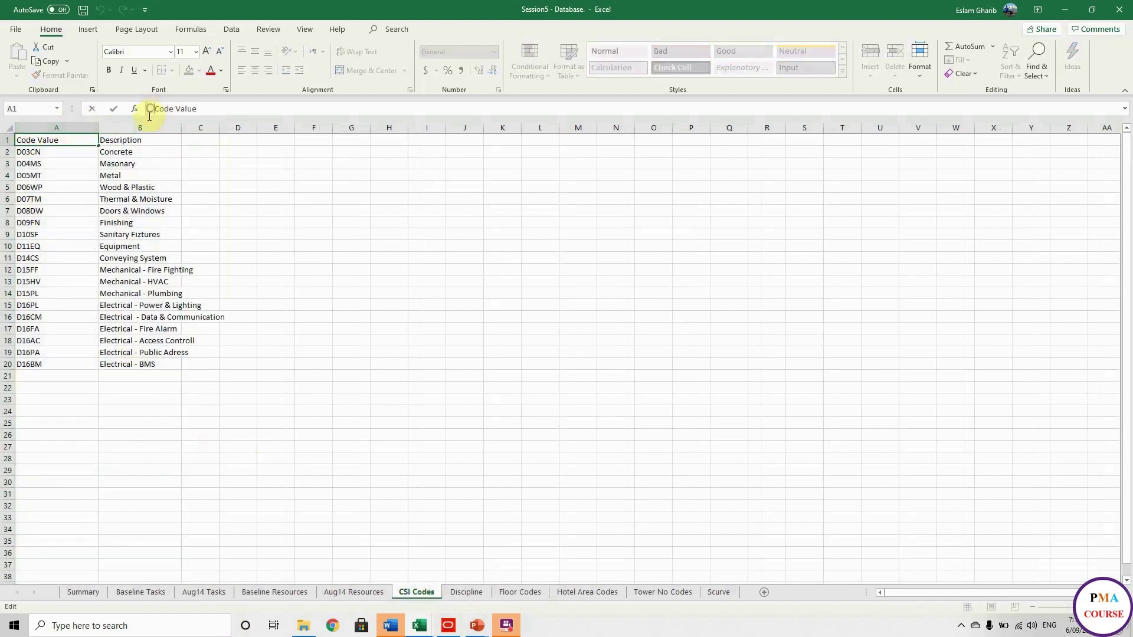
text(CSI)
click(163, 140)
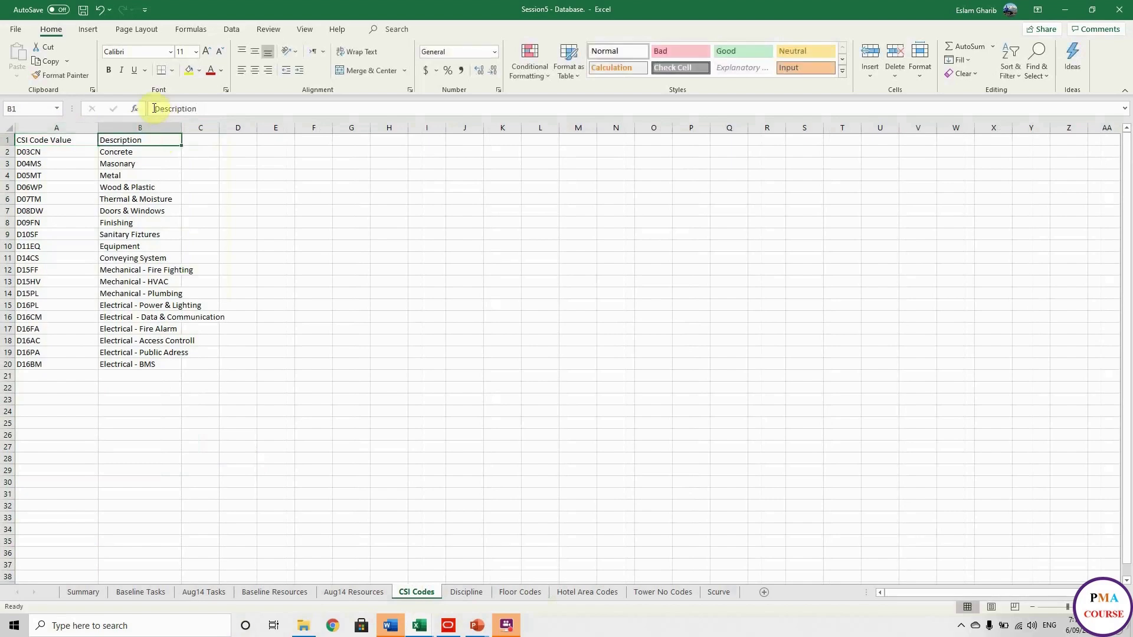
click(153, 109)
text(CSI)
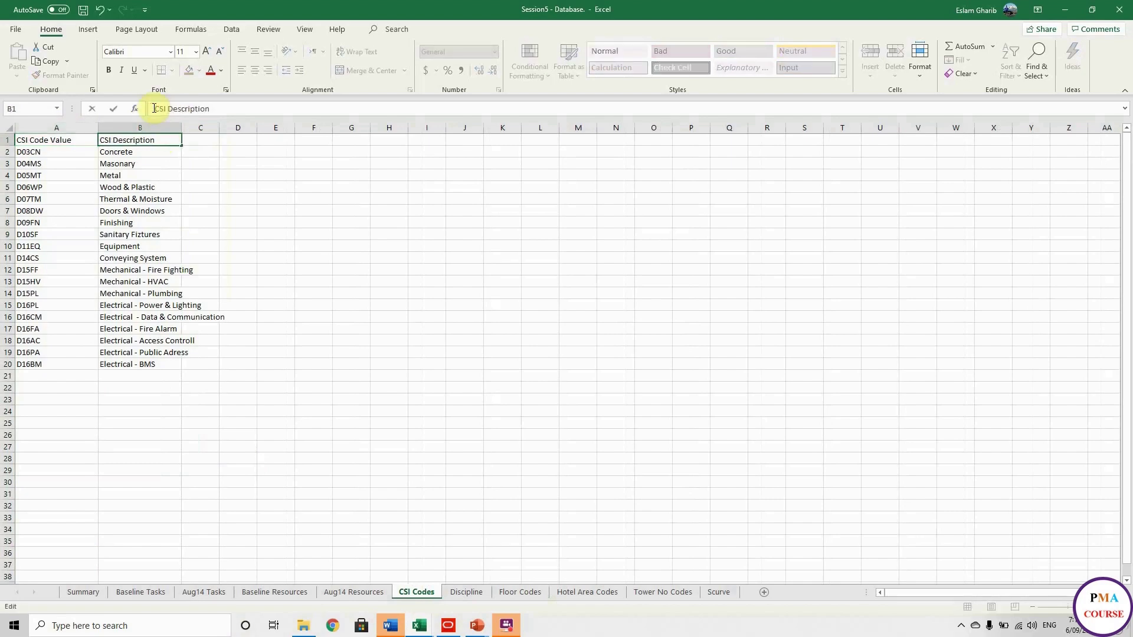
key(Return)
Step: Convert the CSI Codes data in A1:B20 into a table with headers
click(54, 140)
key(ctrl+t)
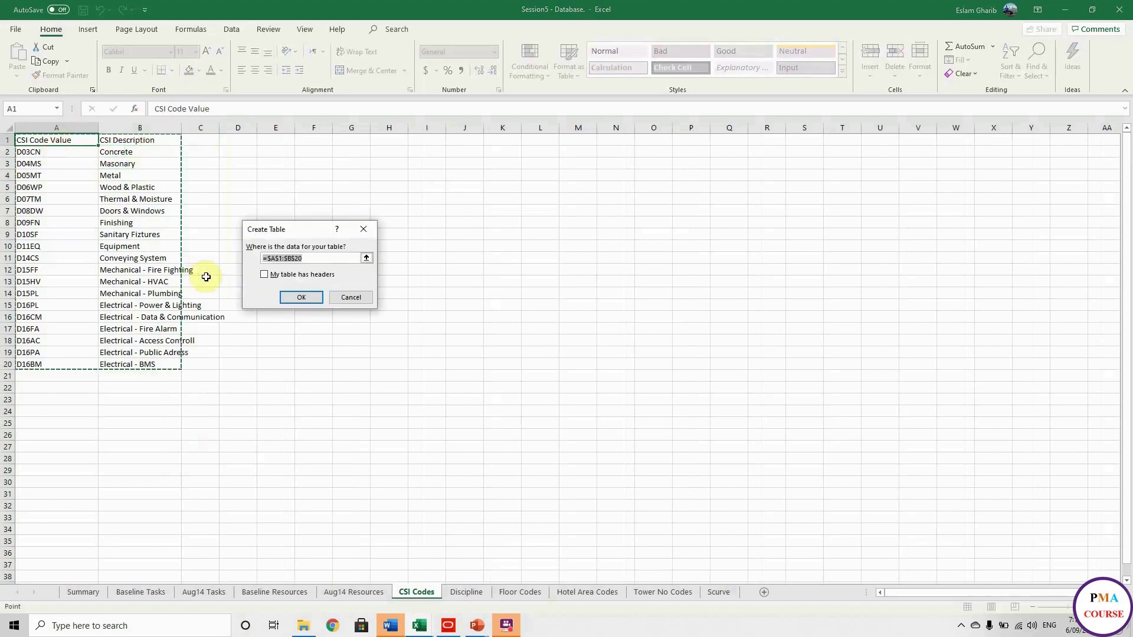
click(278, 275)
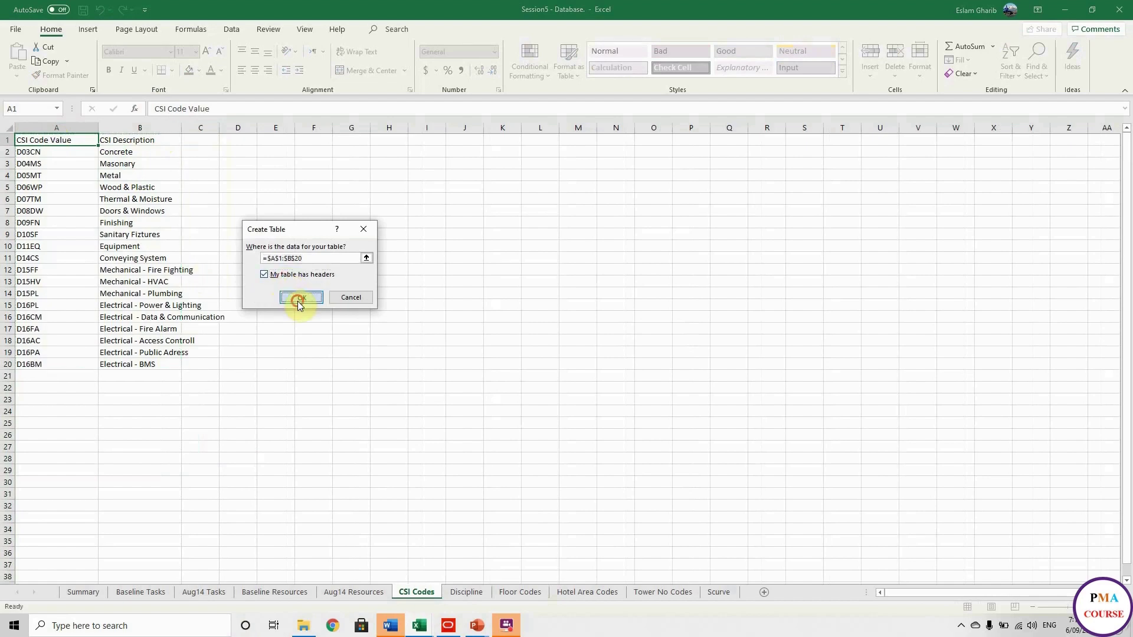
click(299, 300)
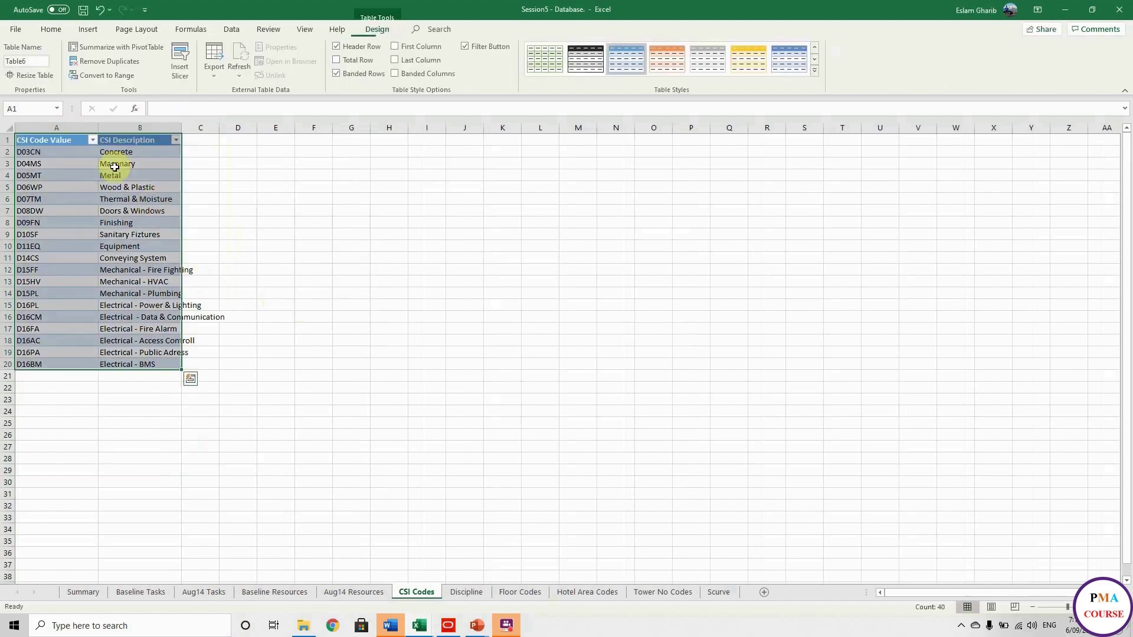
Step: Name the CSI Codes sheet's table CSIcodes_Table
click(28, 61)
text(Table)
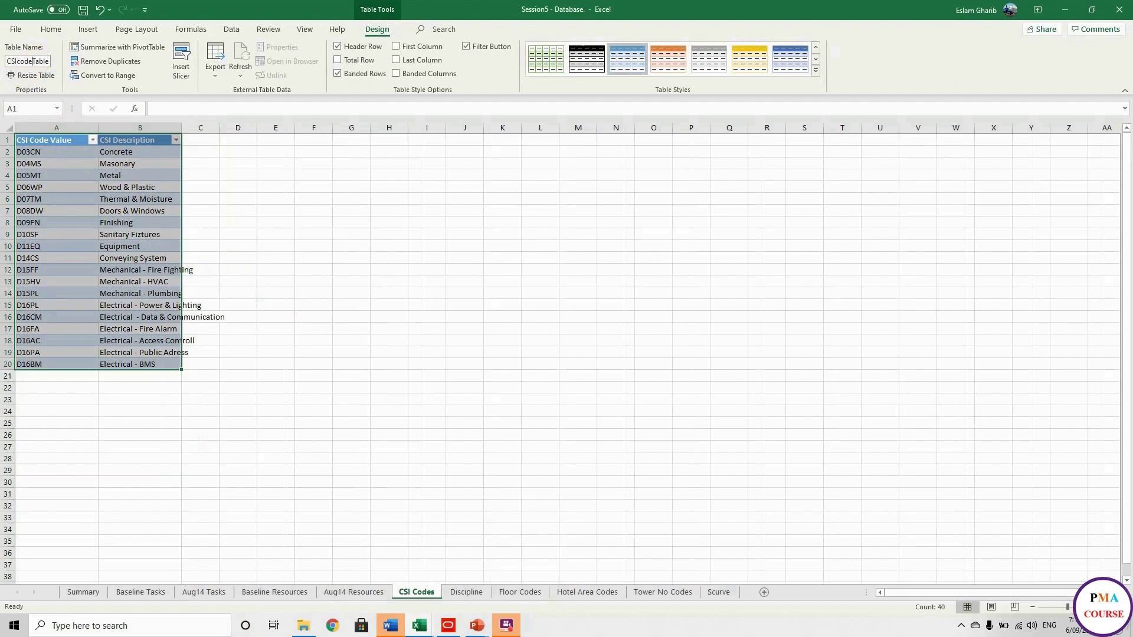
text(CSIcodes_)
click(129, 199)
click(142, 269)
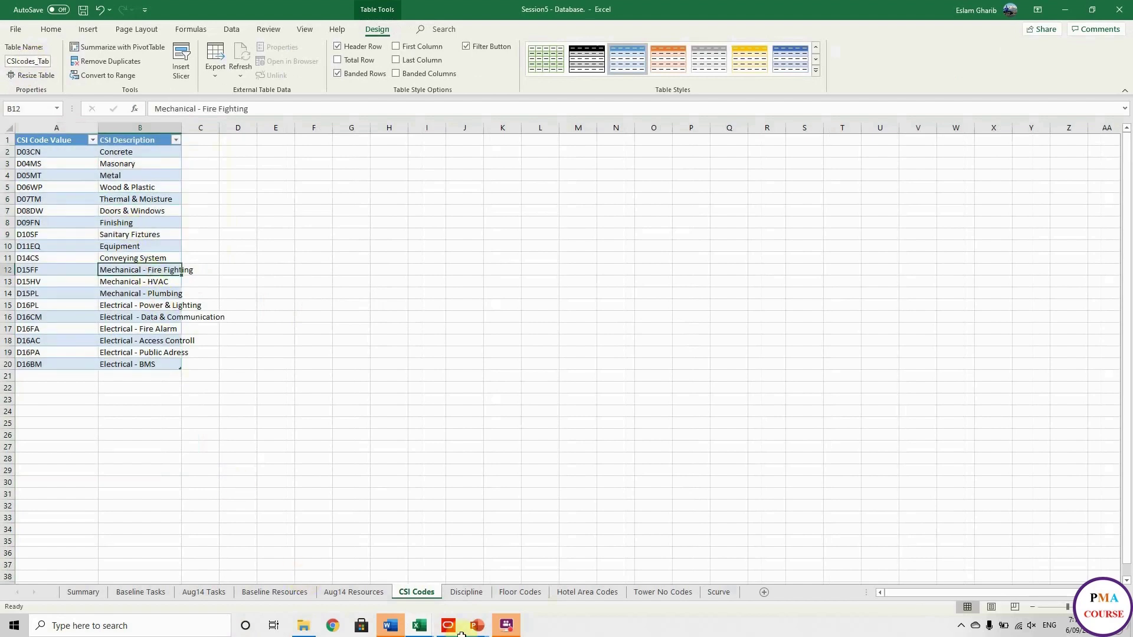
Step: On the Discipline sheet, rename the column headers to Discipline code Value and Discipline Description
click(460, 592)
click(89, 258)
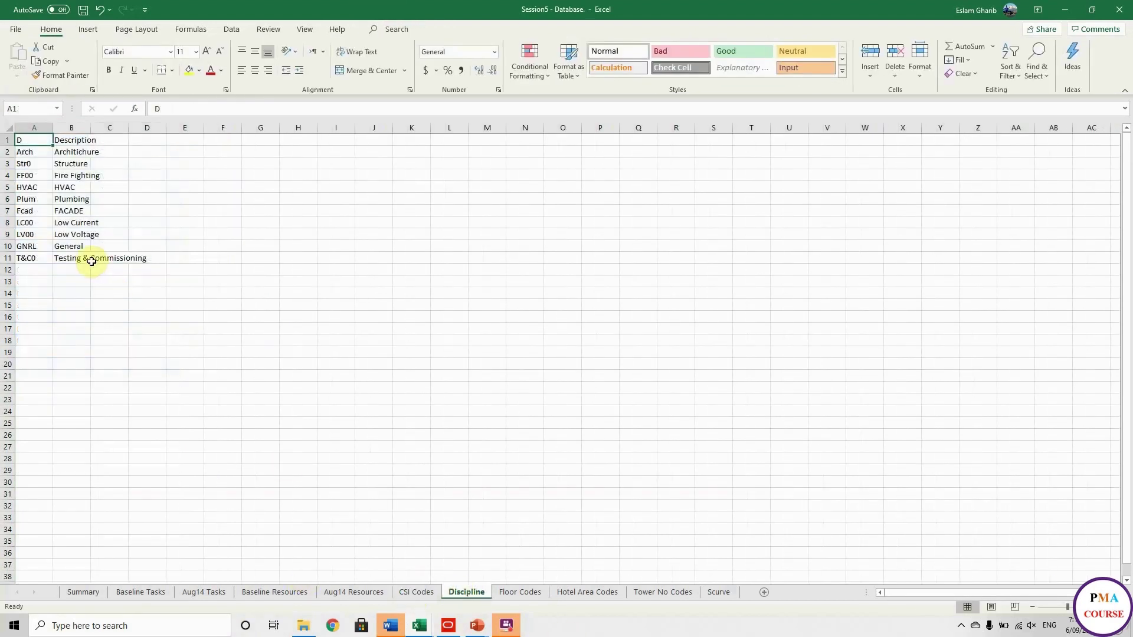
click(43, 143)
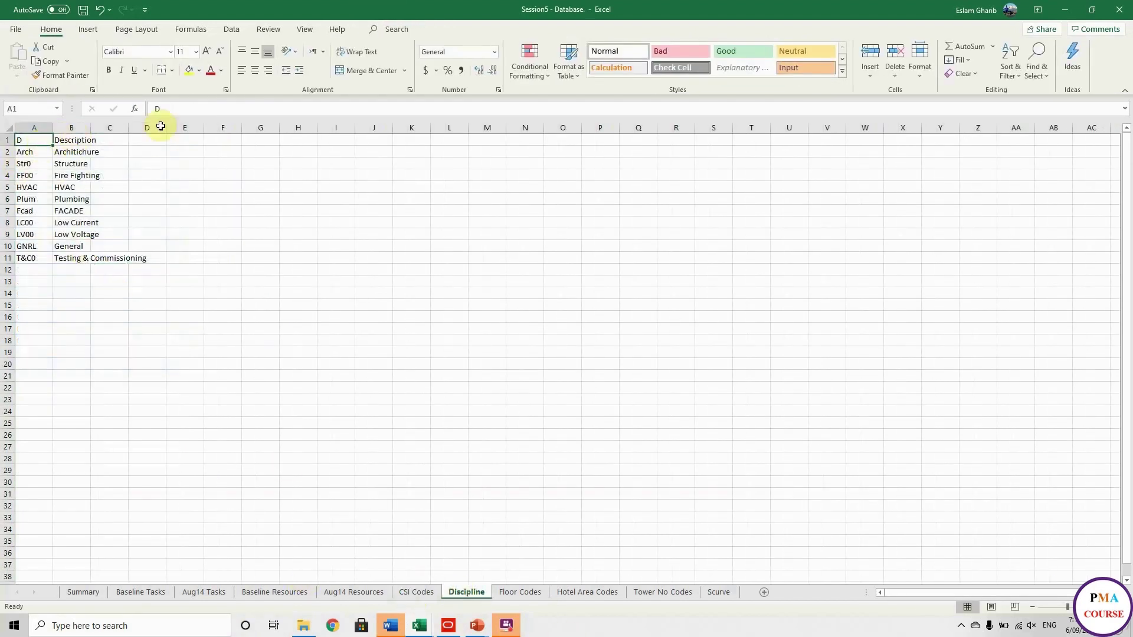
double_click(191, 113)
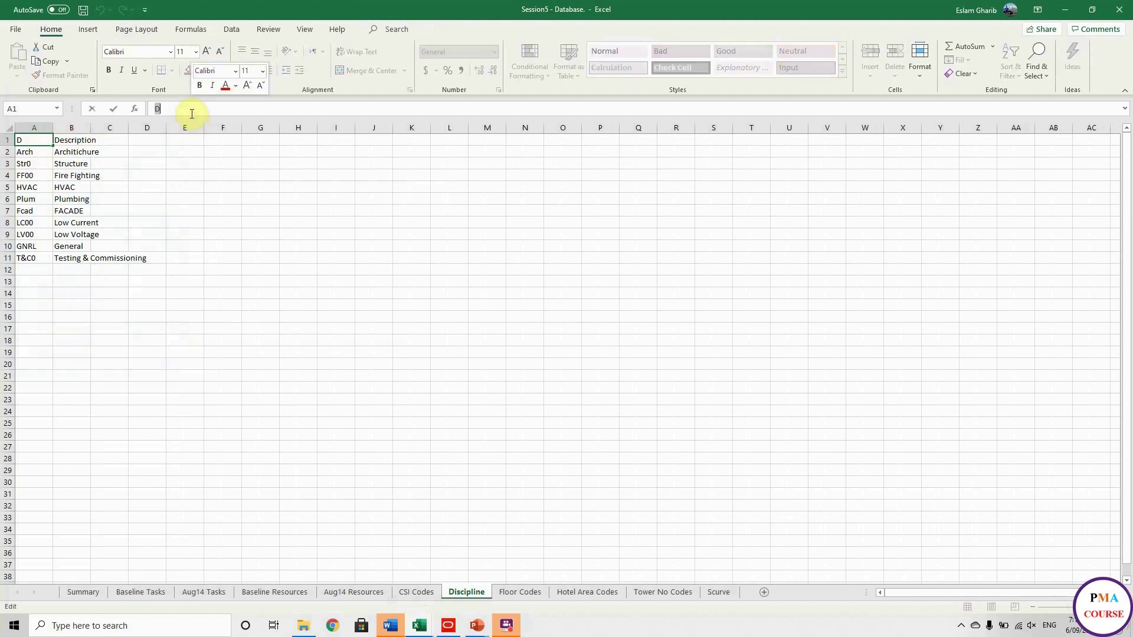
text(Disciplin)
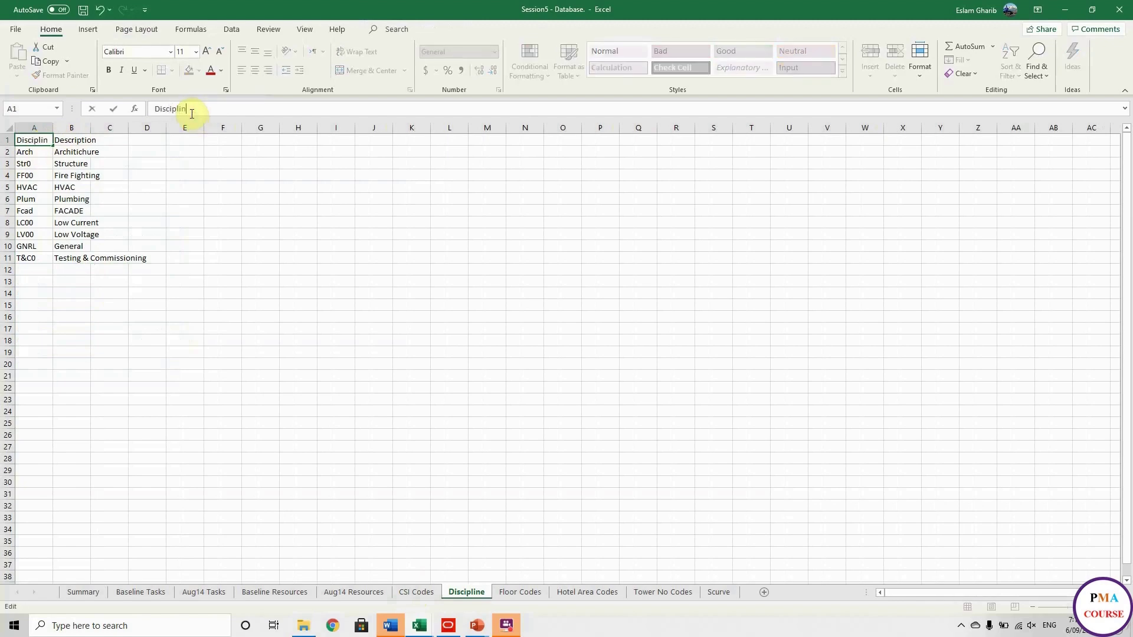
text(e code Value)
click(91, 140)
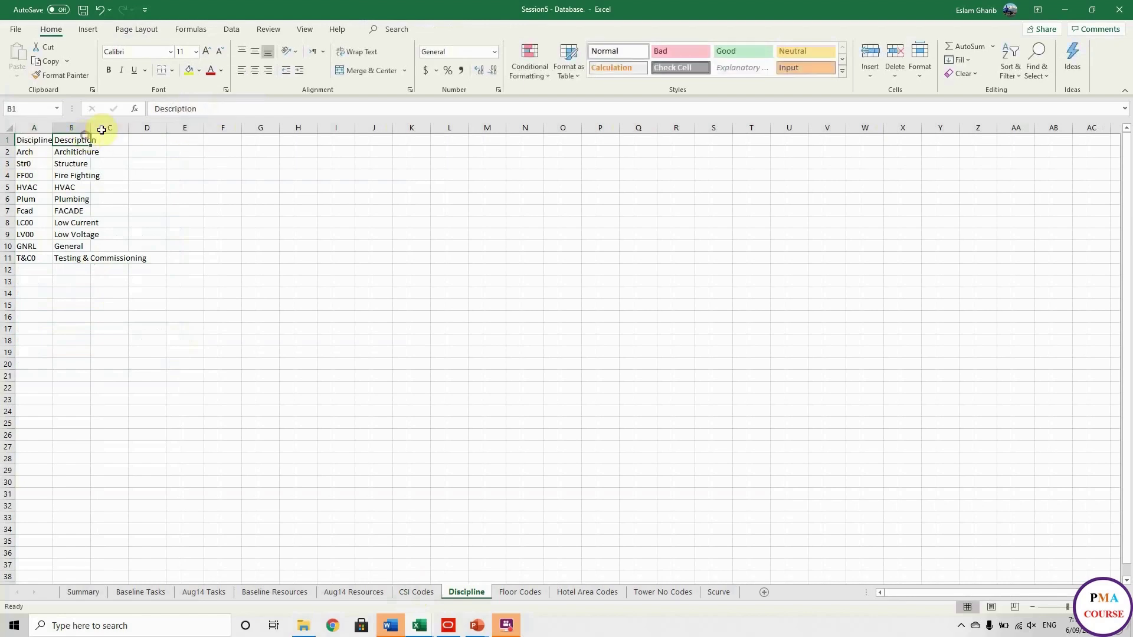
click(154, 107)
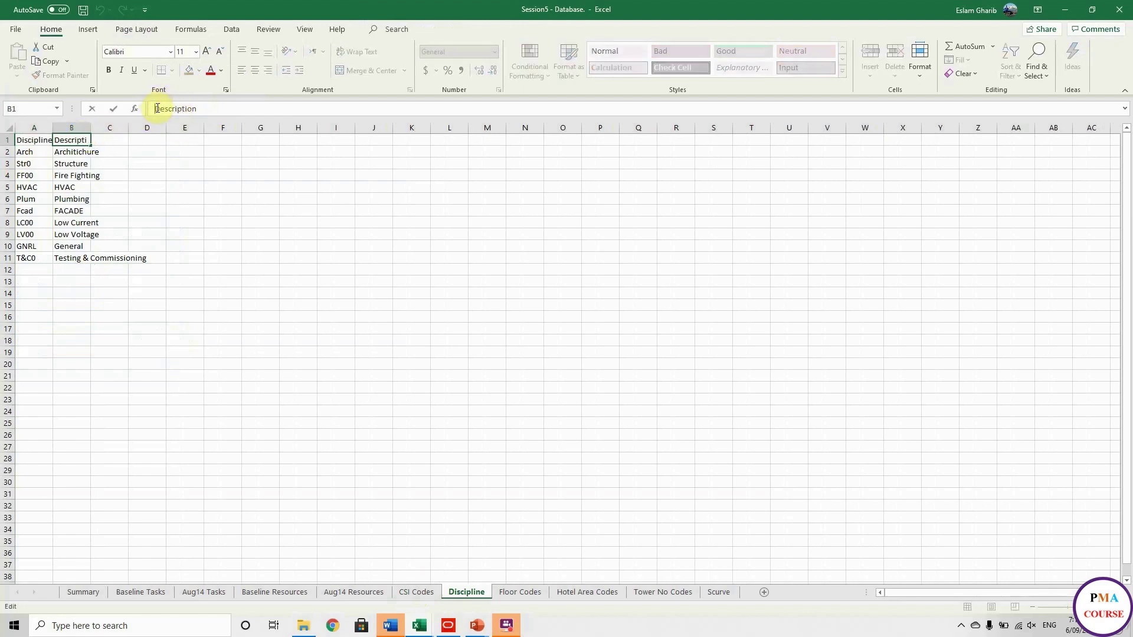
text(Discipline)
click(74, 176)
Step: Convert the Discipline sheet's data in A1:B11 into a table with headers
click(36, 149)
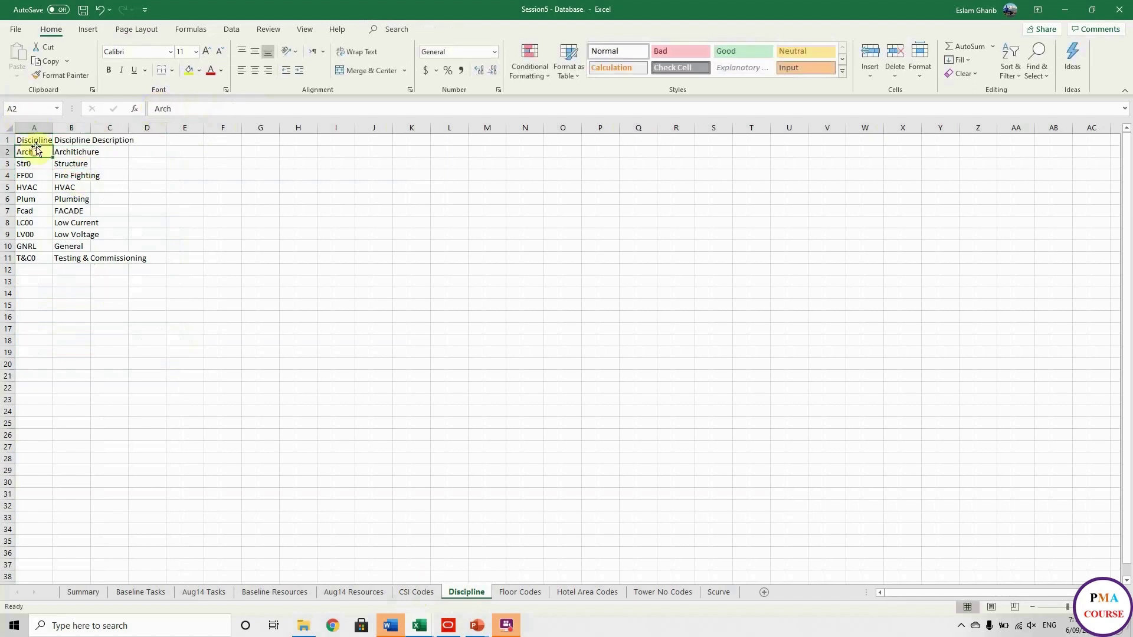
click(37, 142)
key(ctrl+t)
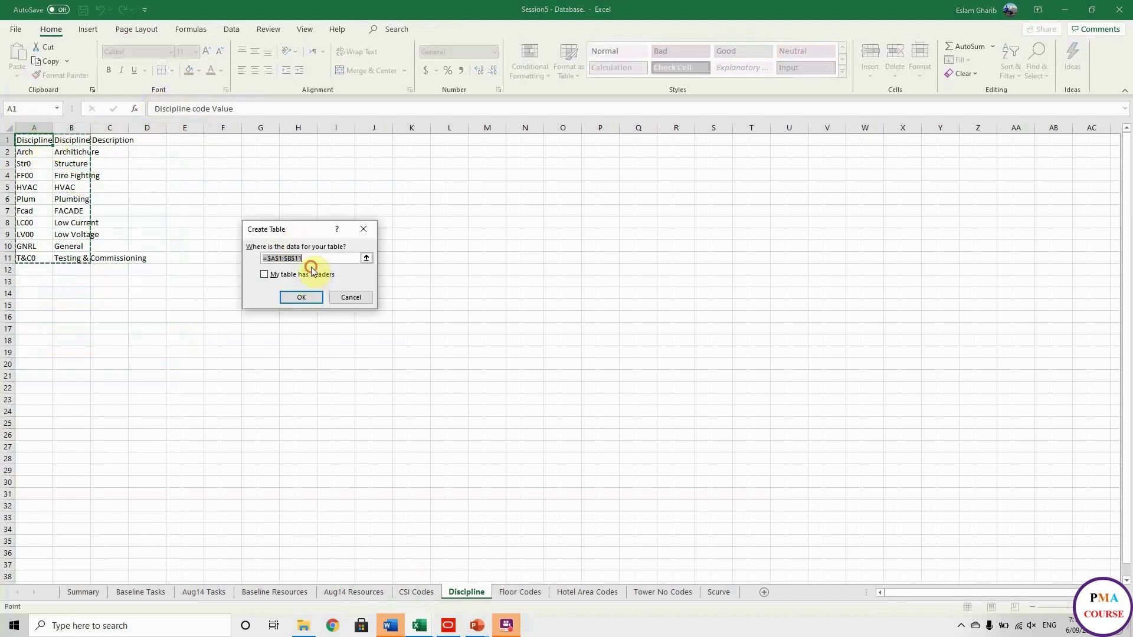
click(310, 275)
click(301, 298)
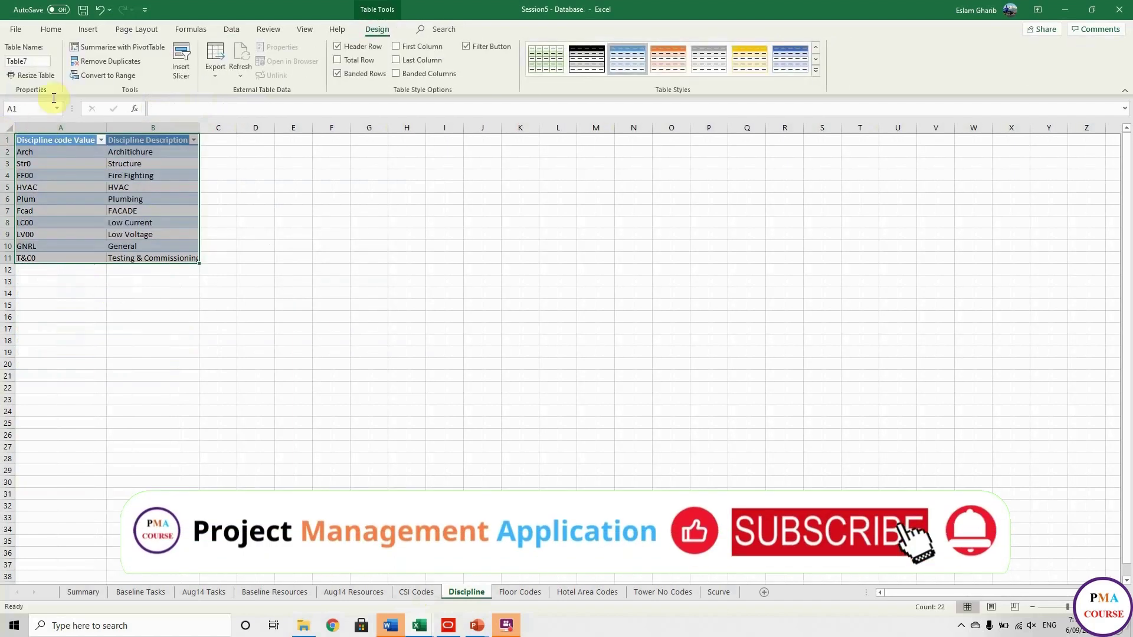
Step: Name the Discipline sheet's table Disciplinecodes_Table
click(35, 59)
key(BackSpace)
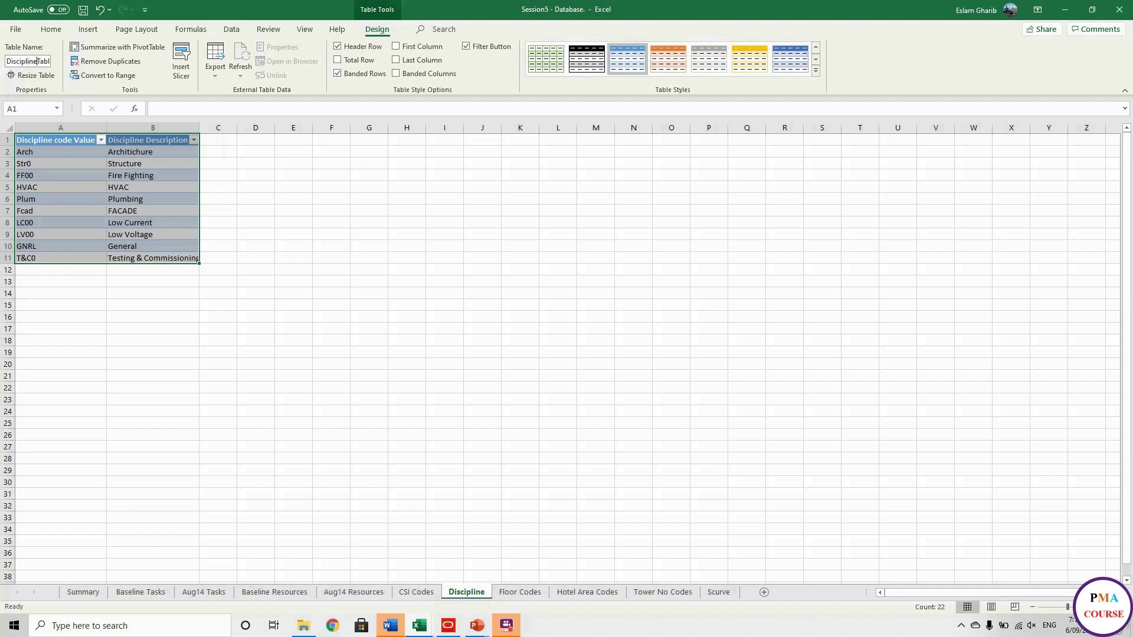
text(es_)
click(123, 186)
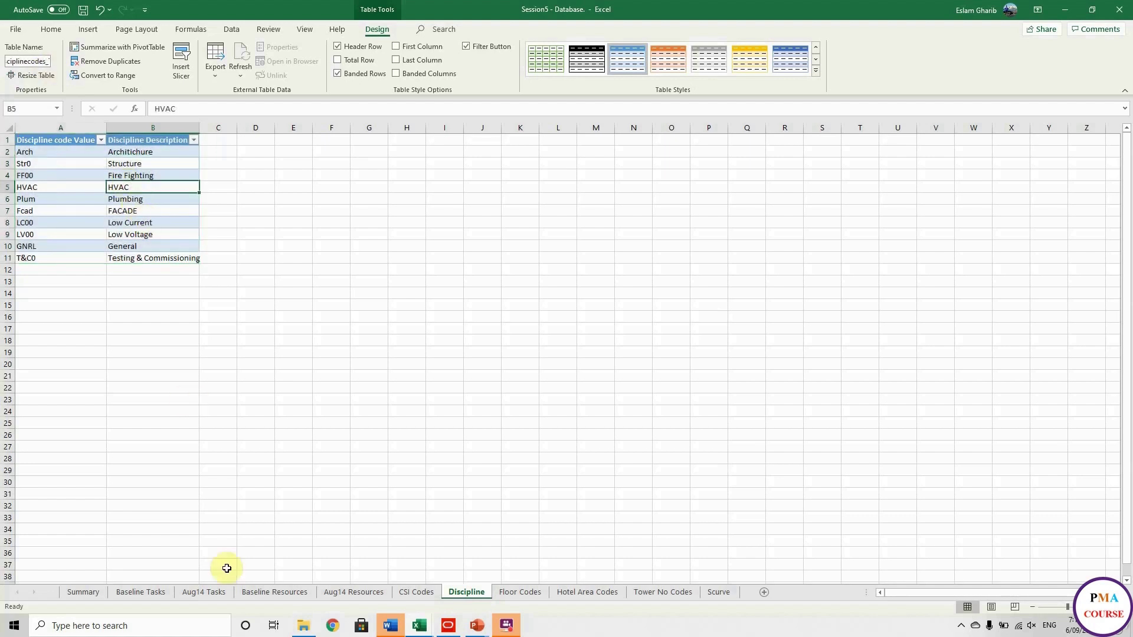
Step: On the Floor Codes sheet, rename the column headers to Floor Code Value and Floor Description
click(511, 595)
click(36, 139)
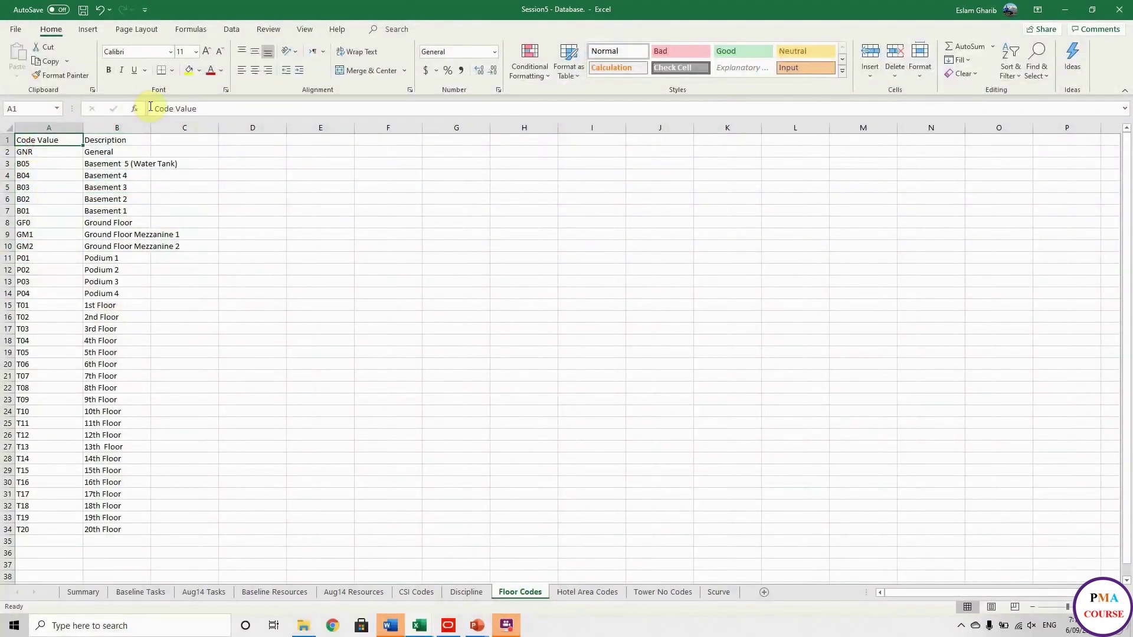
click(150, 110)
text(Floor)
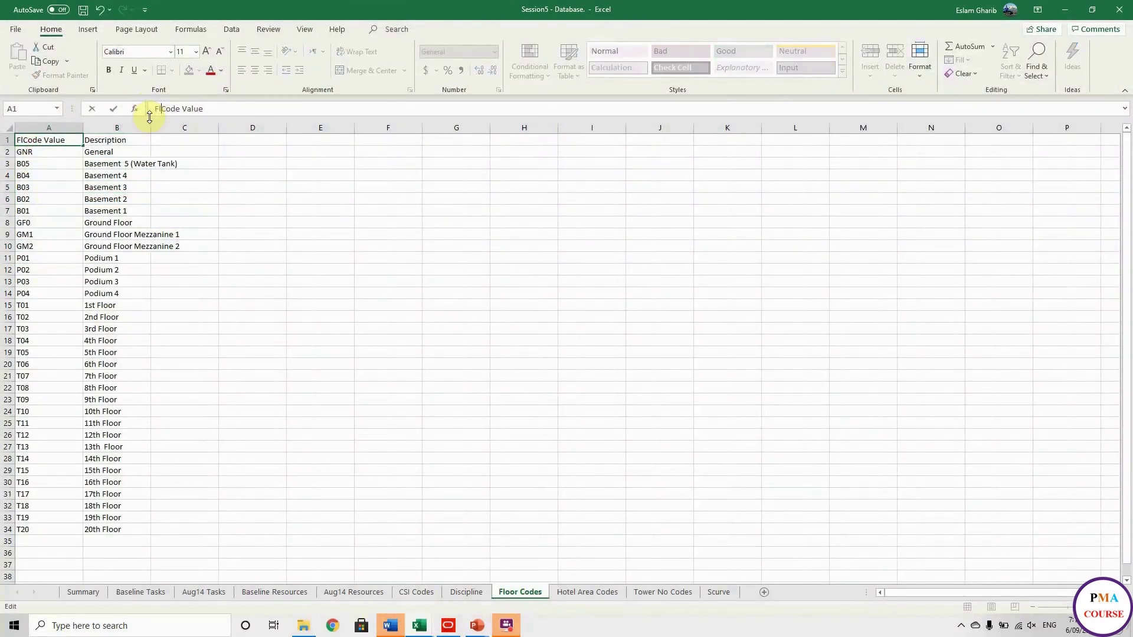
click(118, 143)
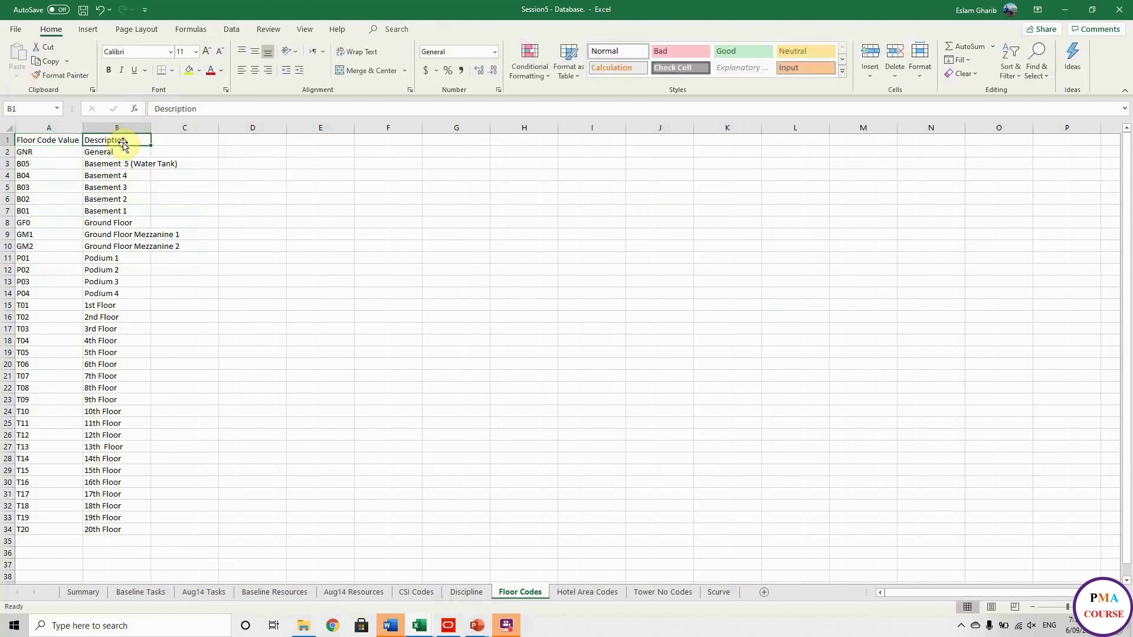
click(157, 110)
text(Floor)
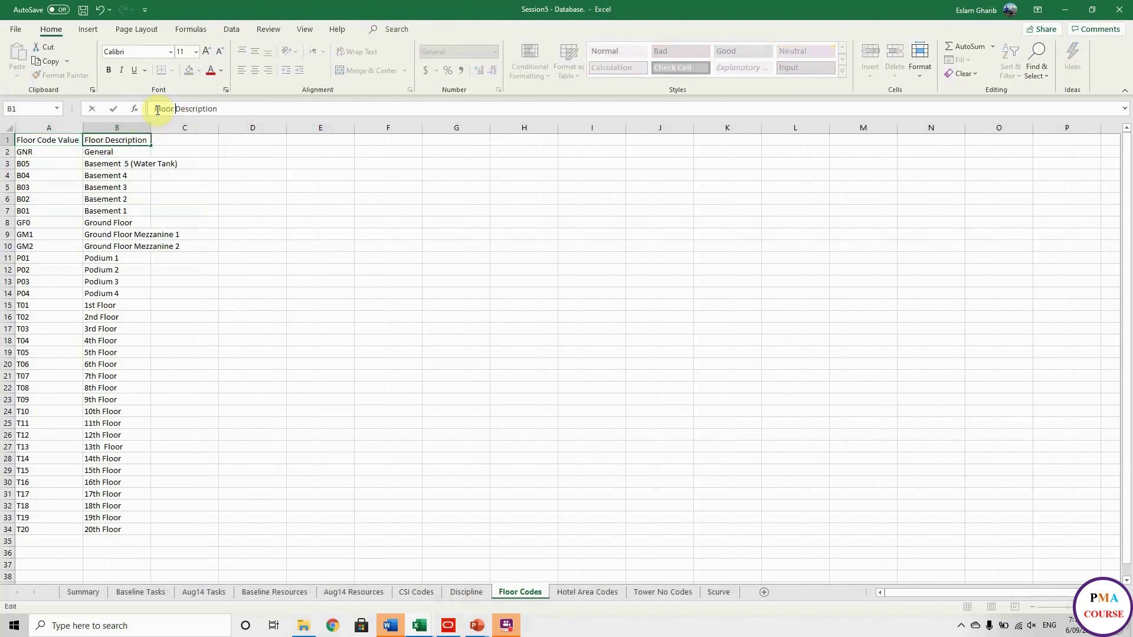
Step: Convert the Floor Codes data in A1:B34 into a table with headers and replace the table's default name
click(49, 138)
key(ctrl+t)
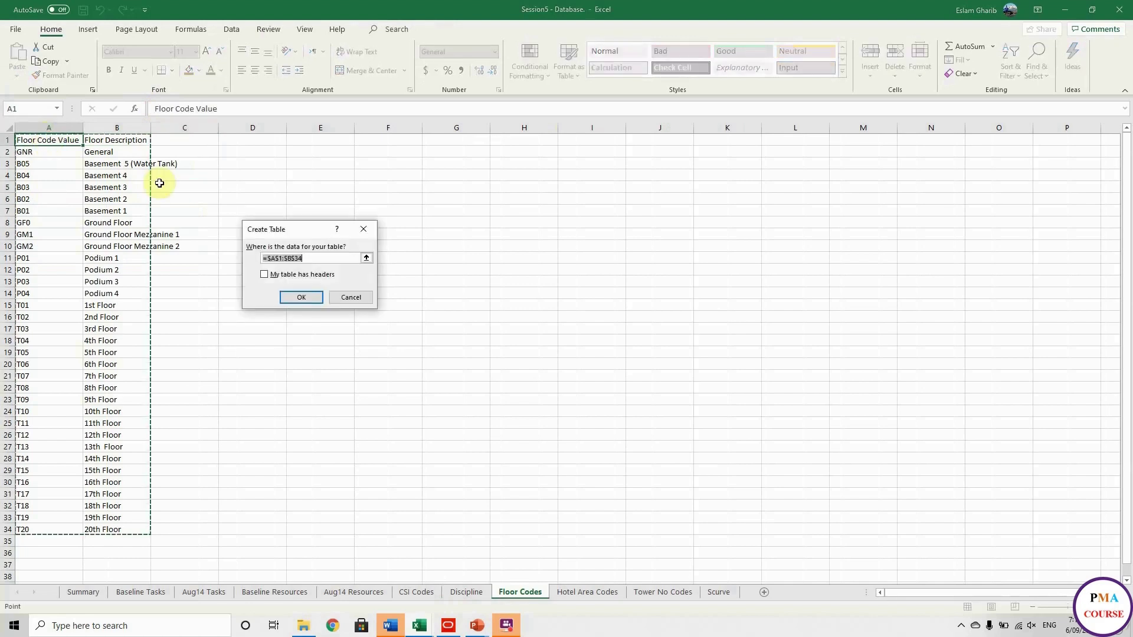
click(266, 274)
click(294, 297)
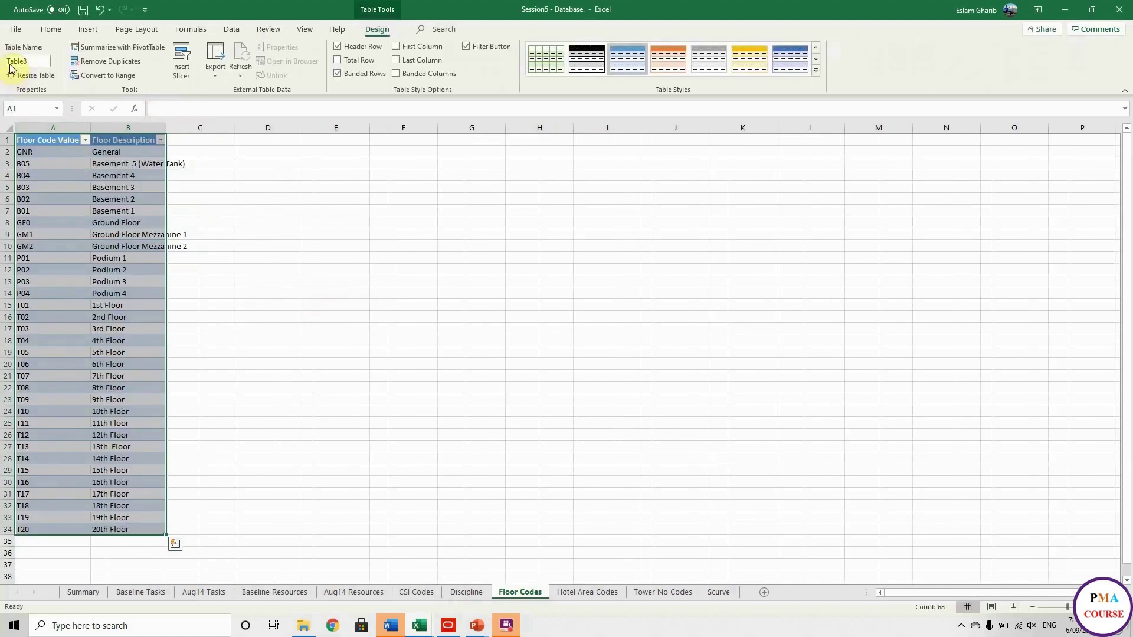
double_click(18, 61)
text(Table)
click(195, 234)
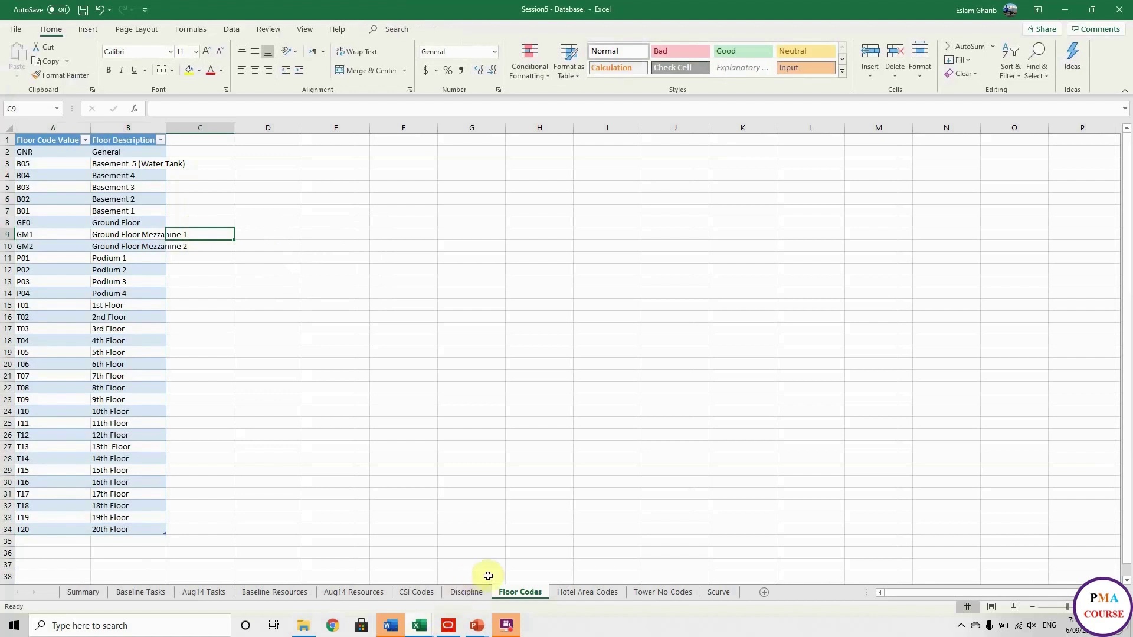
Step: Clear the entire Color column on the Hotel Area Codes sheet
click(587, 592)
click(71, 199)
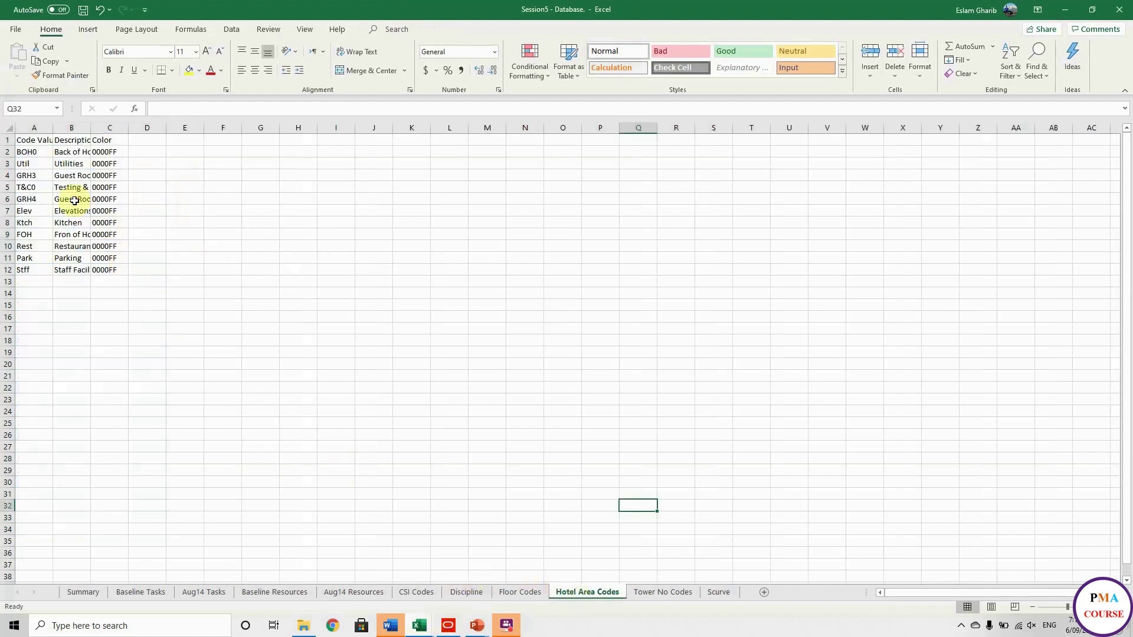
click(111, 128)
key(Delete)
Step: Rename the Hotel Area Codes column headers to H aresCode Value and H. Areas Description
click(32, 140)
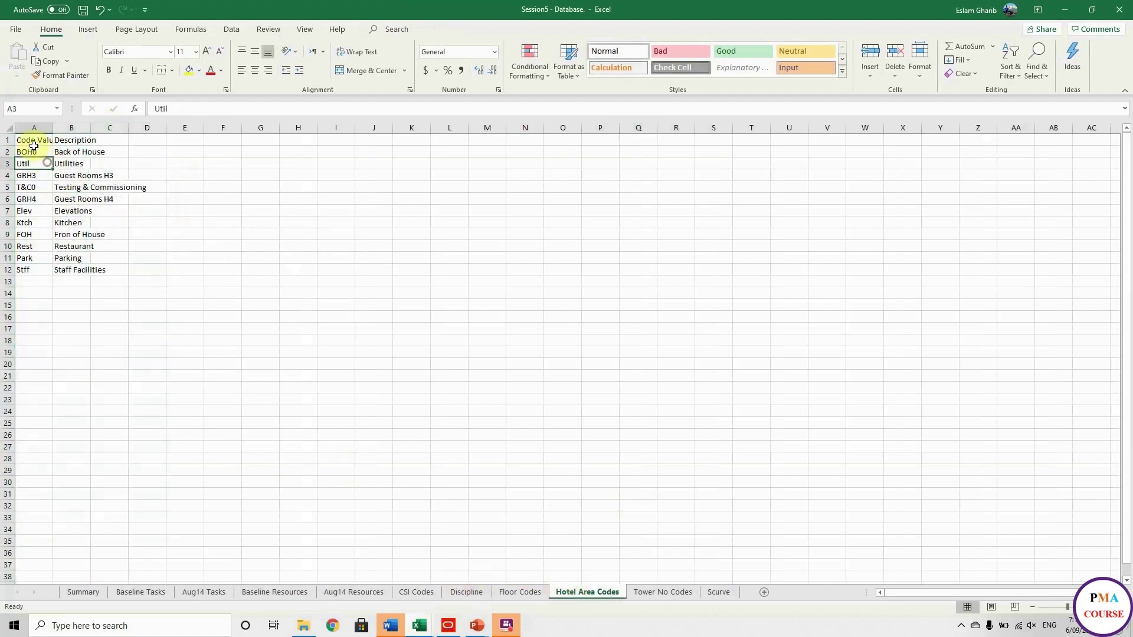
click(155, 105)
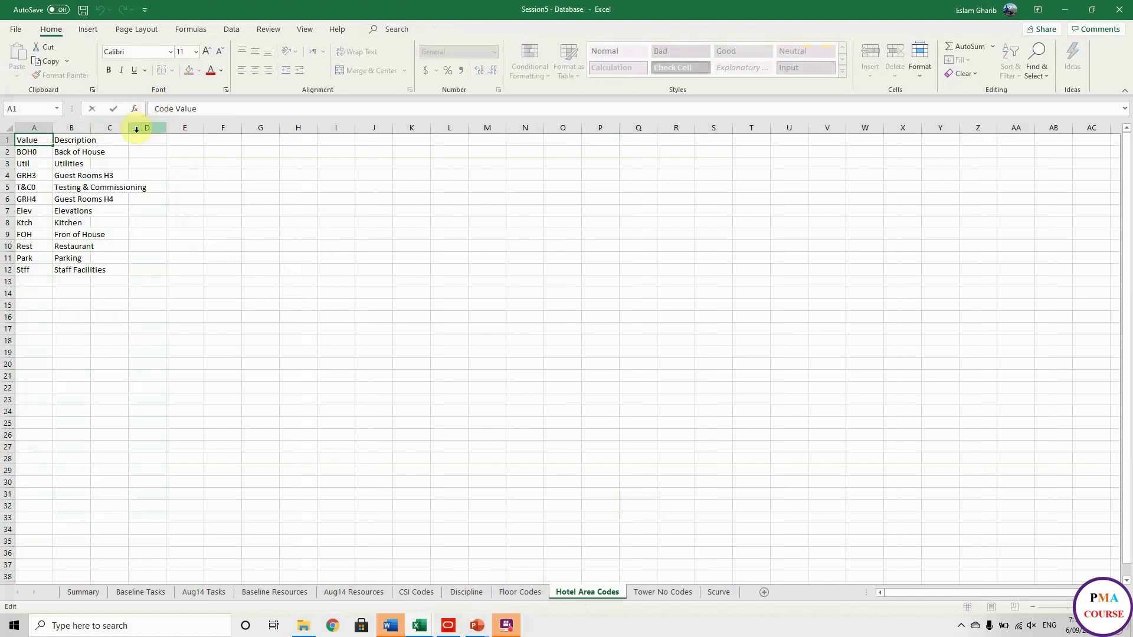
text(H ares)
click(76, 140)
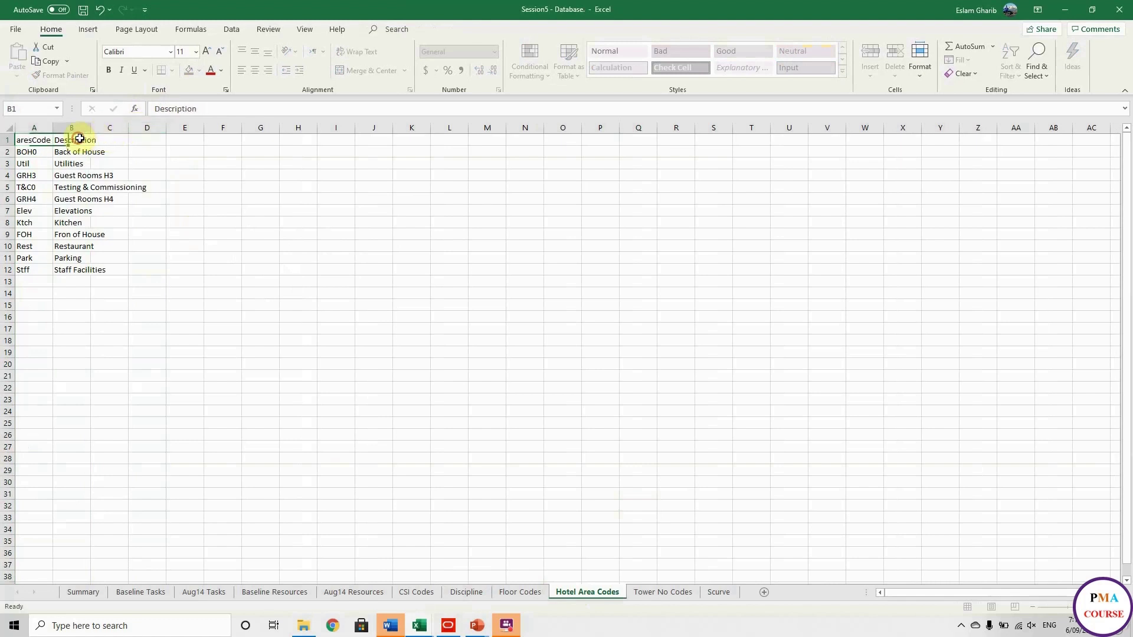
click(158, 108)
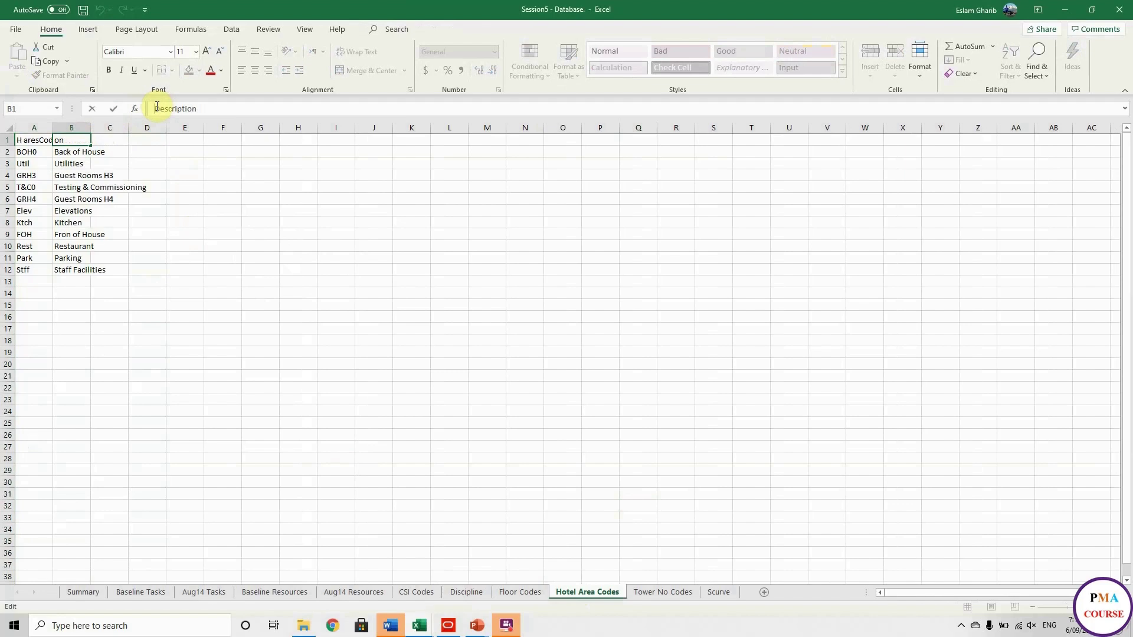
text(H. Areas)
Step: Convert the Hotel Area Codes data into a table with headers and give it a name starting with H.area
click(29, 142)
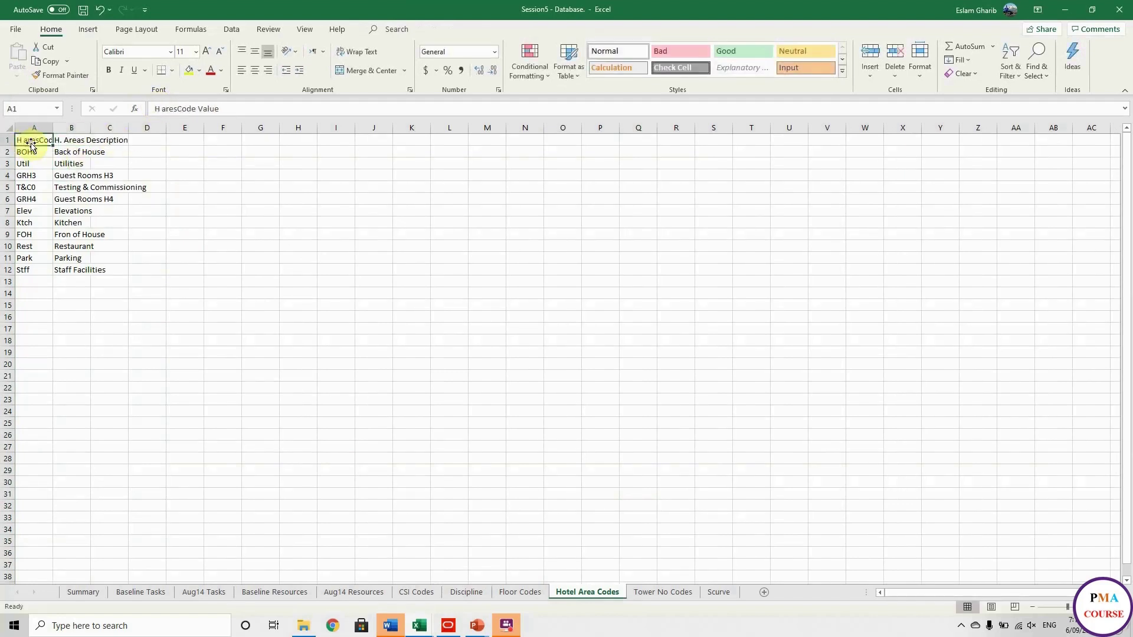
key(ctrl+t)
click(291, 299)
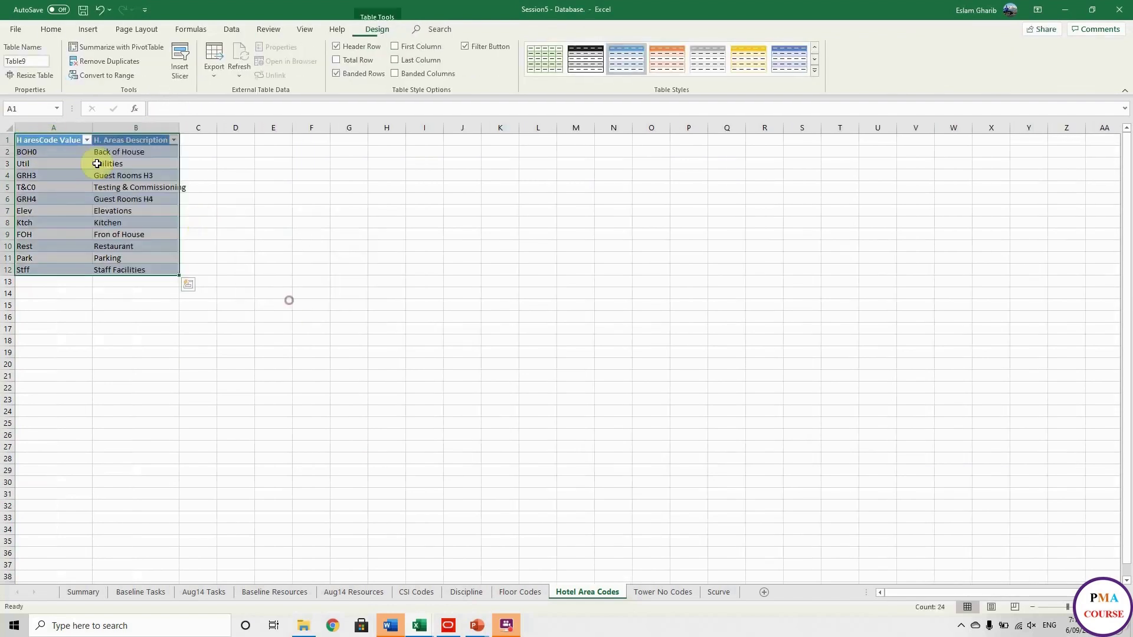
click(31, 62)
key(BackSpace)
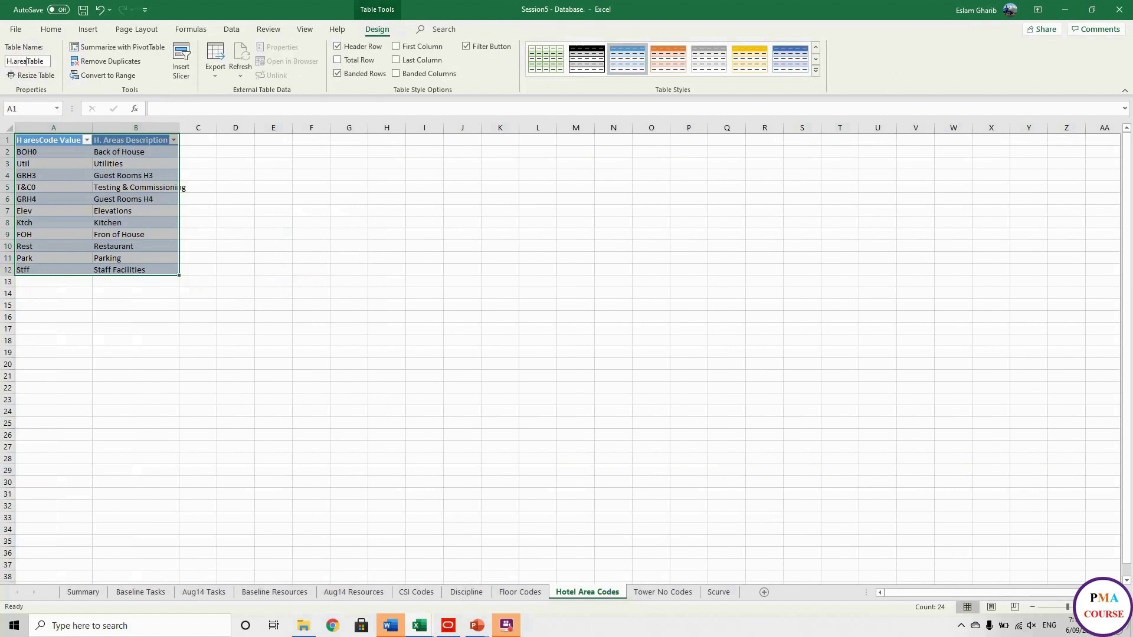
key(Return)
Step: Clear the entire Color column on the Tower No Codes sheet
click(663, 592)
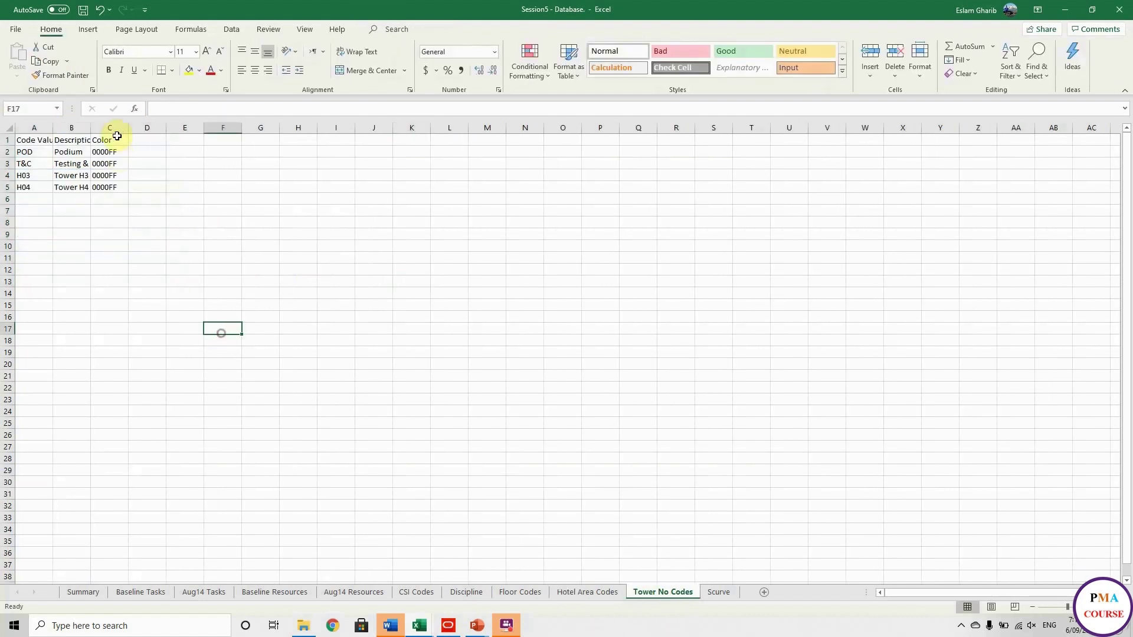
click(116, 130)
key(Delete)
Step: Rename the Tower No Codes column headers to Tower Code Value and Tower Description
click(34, 140)
click(155, 109)
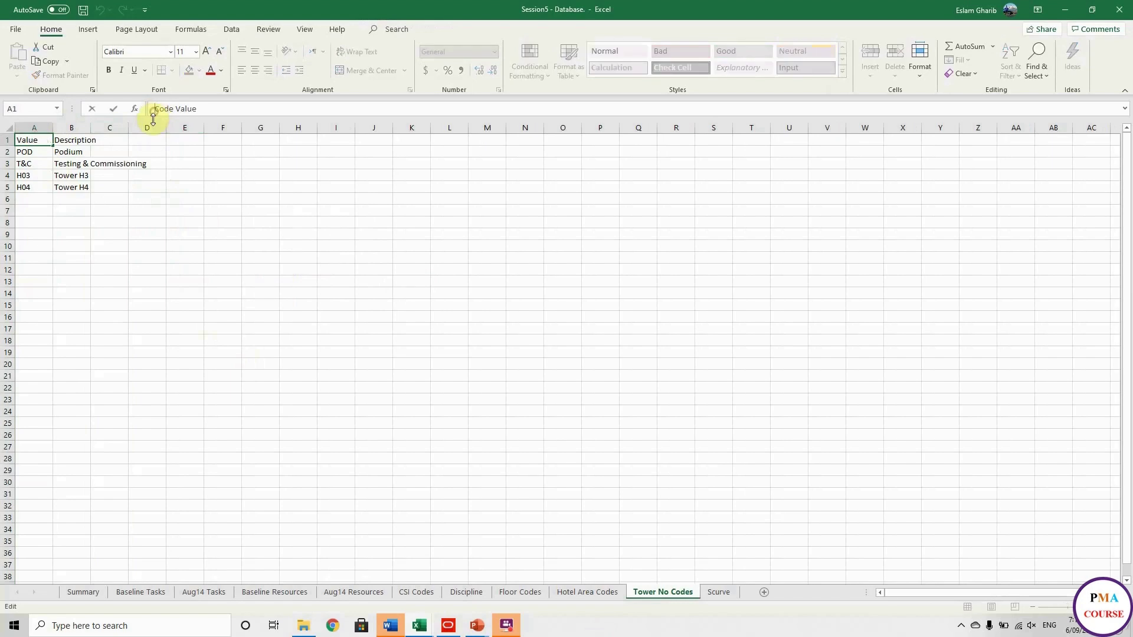
text(Tower)
click(71, 139)
click(152, 108)
text(Tower)
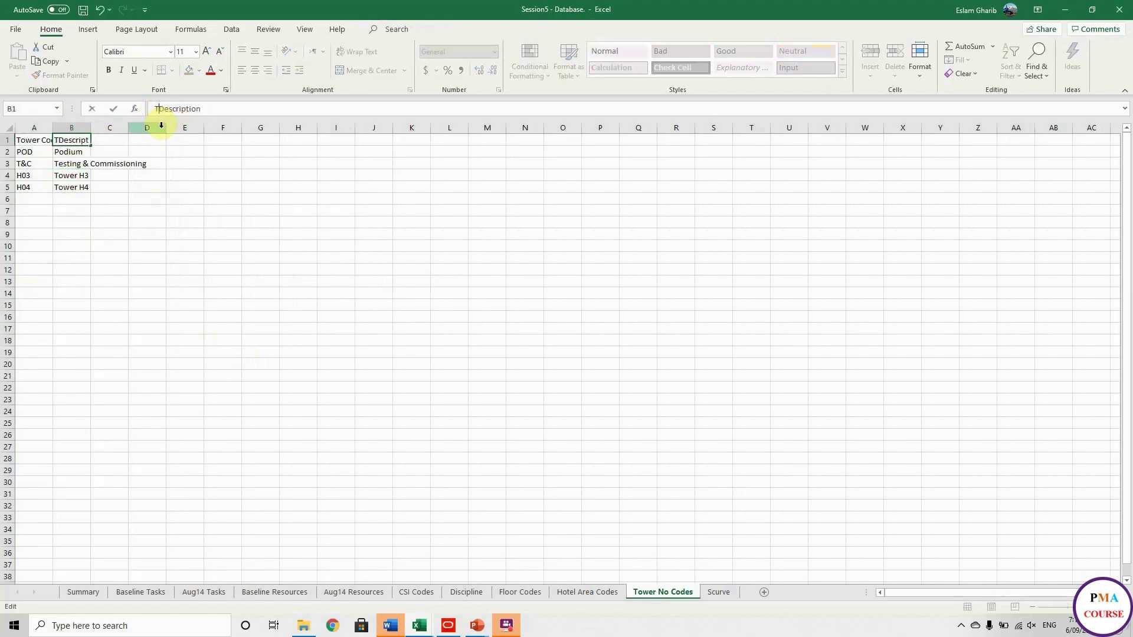
Step: Convert the Tower No Codes data into a table with headers and name it Towercode_Table
click(38, 154)
key(ctrl+t)
click(293, 294)
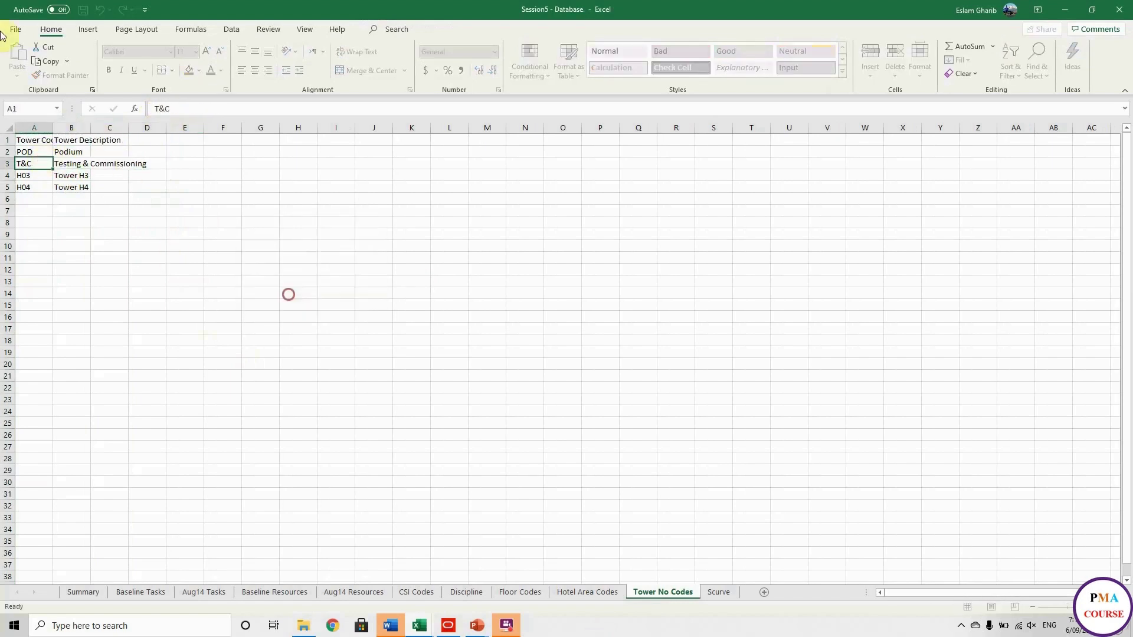
click(40, 60)
text(ToTable)
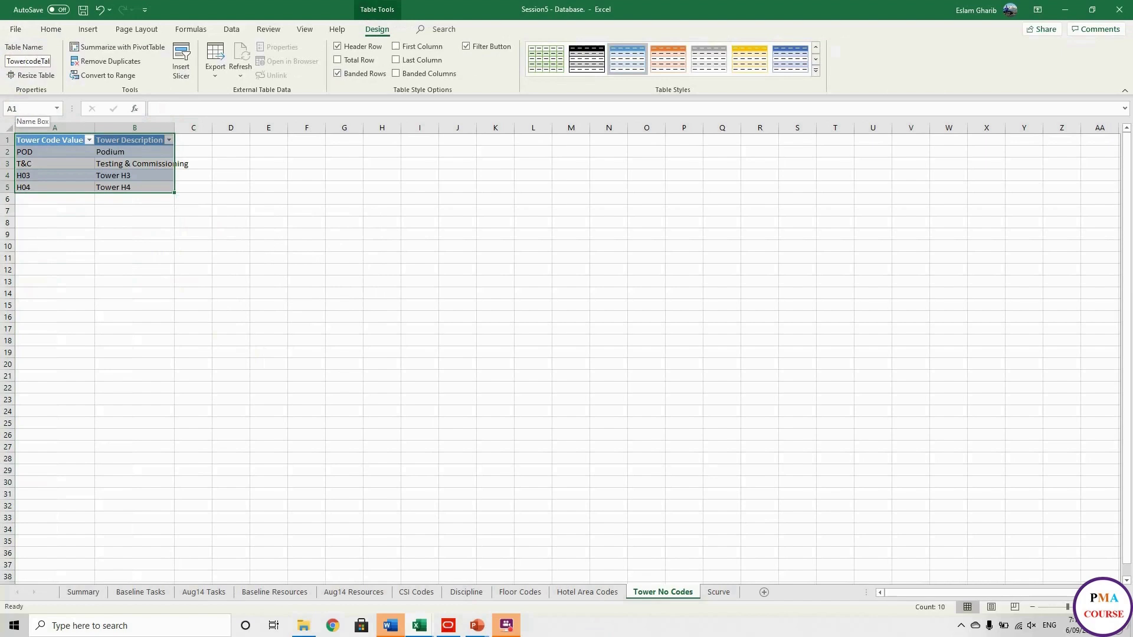
key(Return)
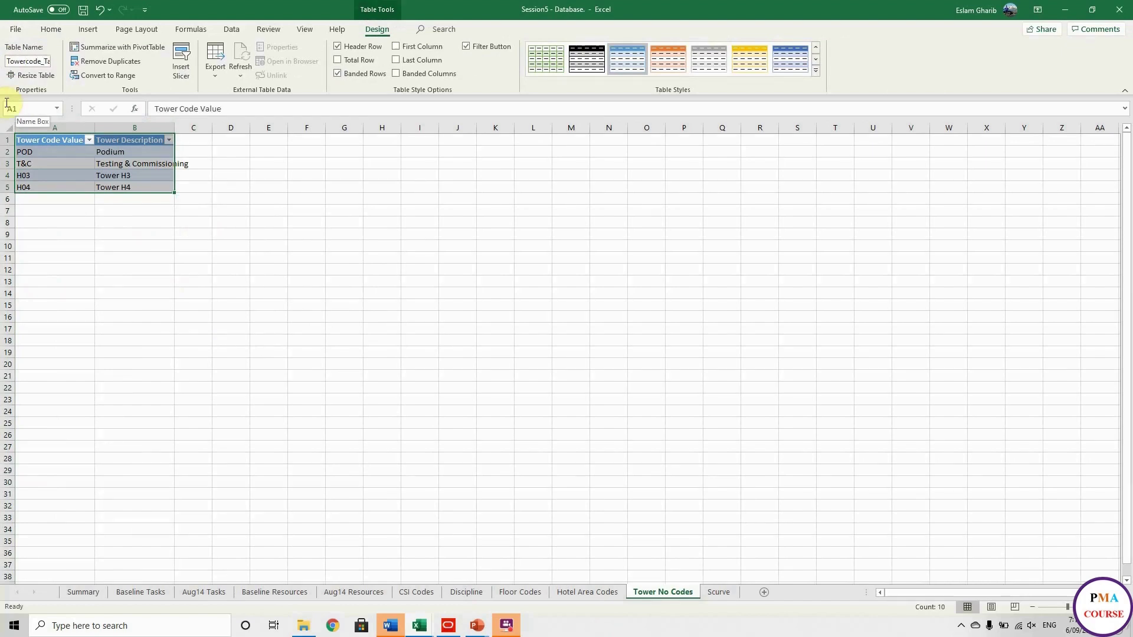
click(352, 494)
Step: Delete rows 1 to 5 above the monthly data on the Scurve sheet
click(716, 592)
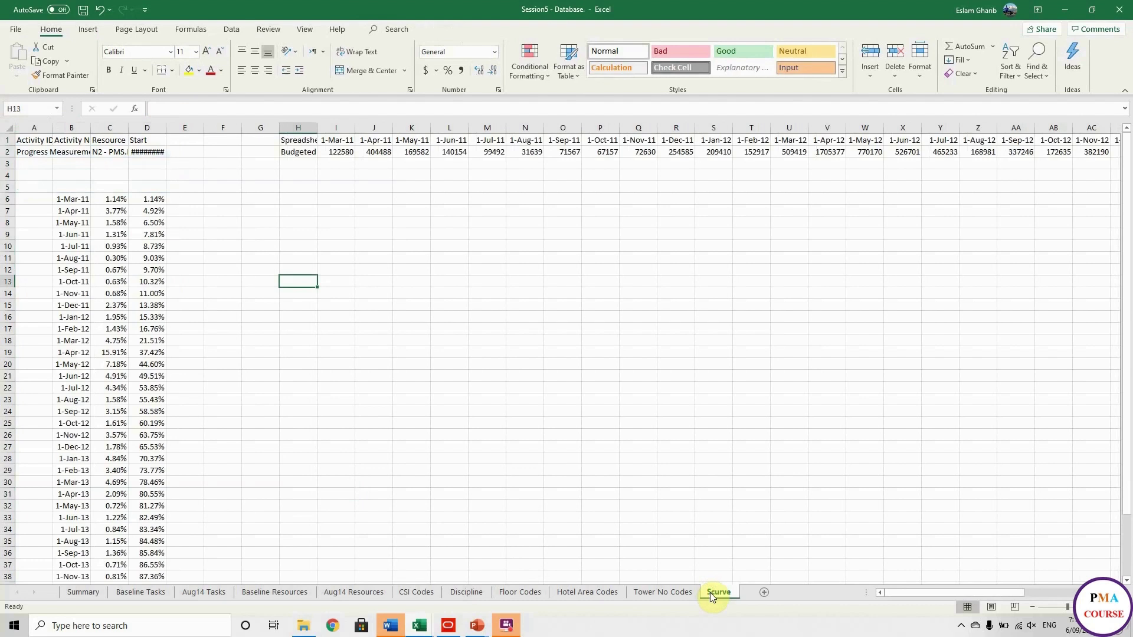
click(71, 213)
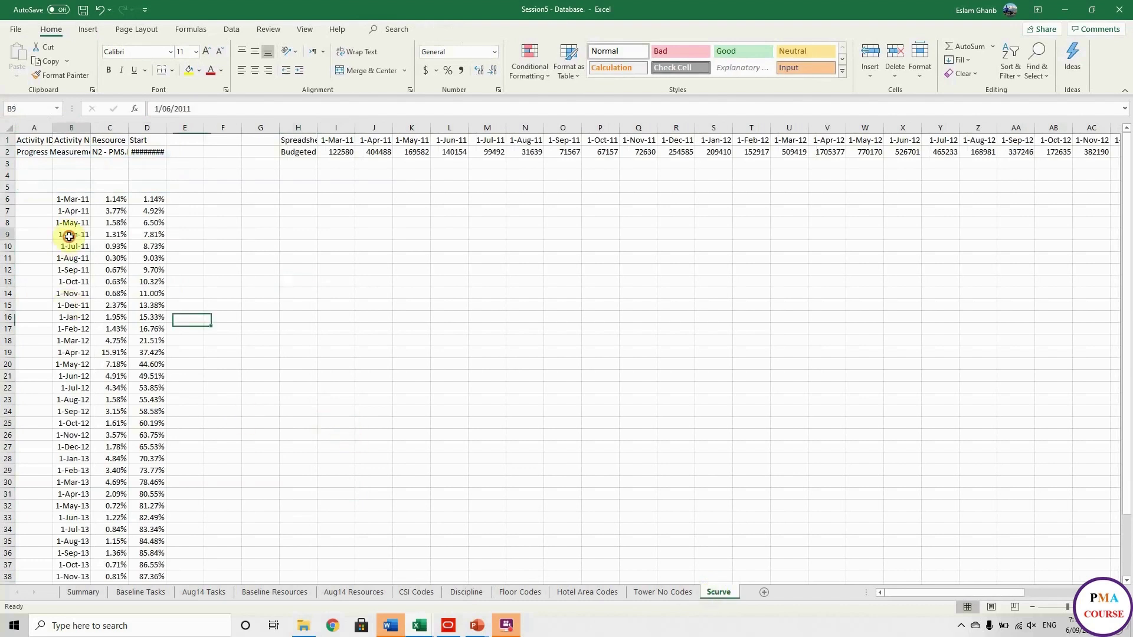
click(3, 188)
drag(3, 187, 5, 140)
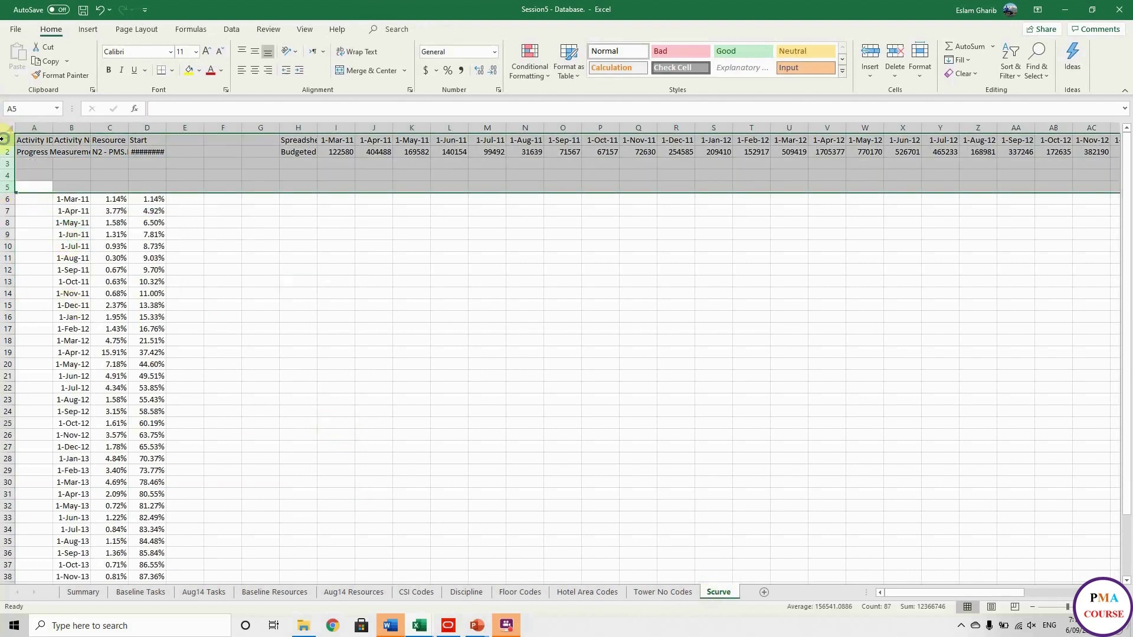
right_click(6, 142)
click(53, 159)
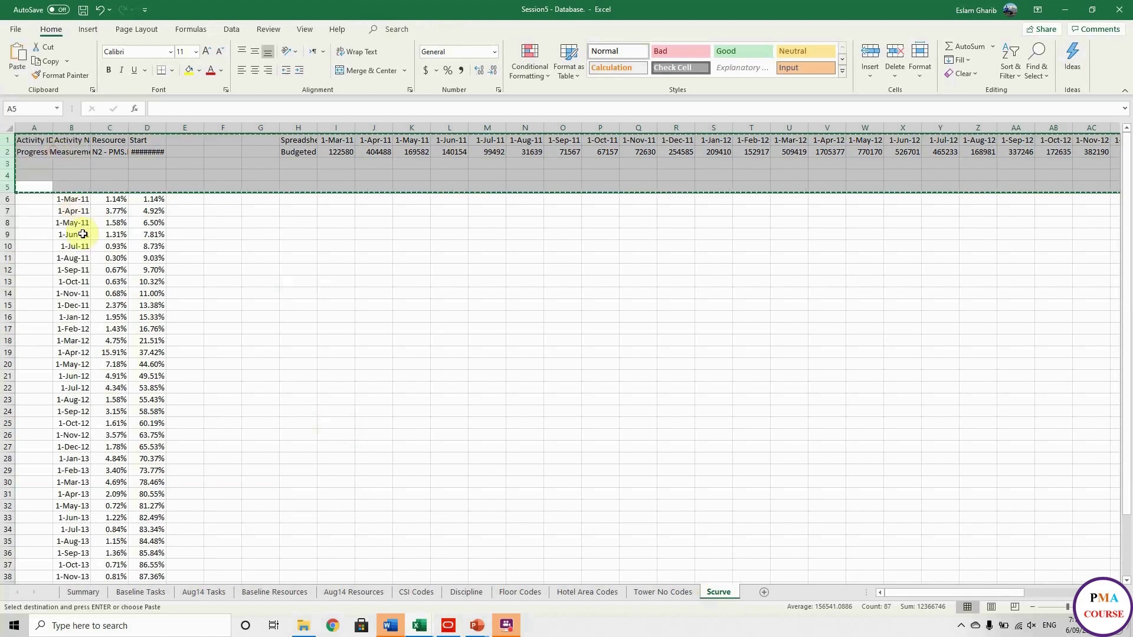
right_click(4, 171)
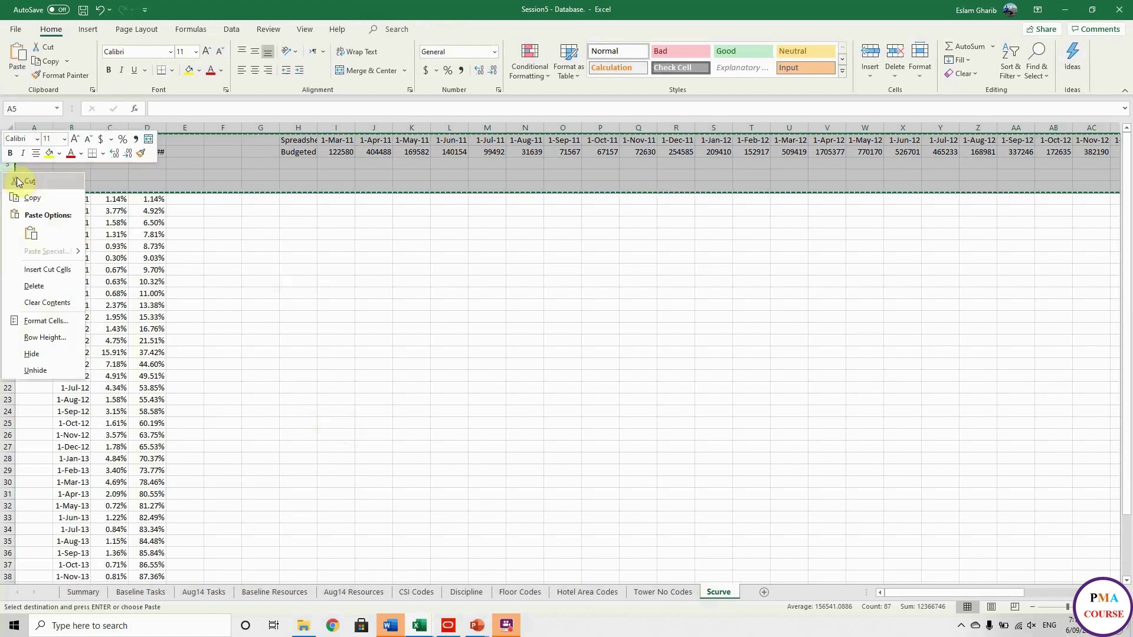
click(34, 286)
click(49, 222)
Step: Delete the empty column A in front of the dates on the Scurve sheet
click(33, 128)
right_click(34, 125)
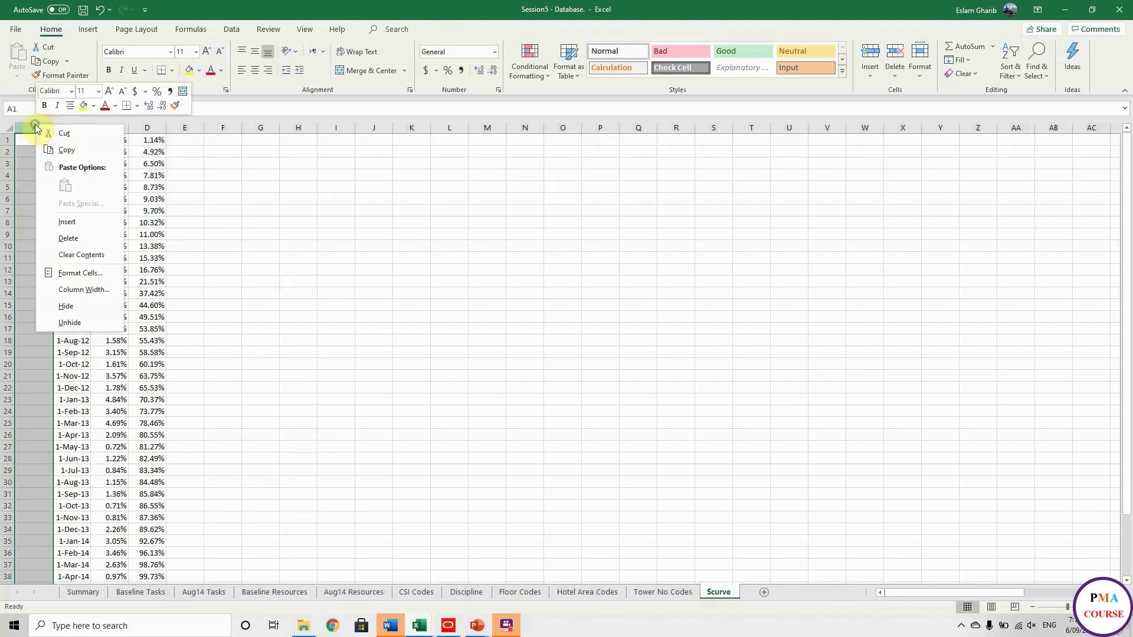
click(79, 242)
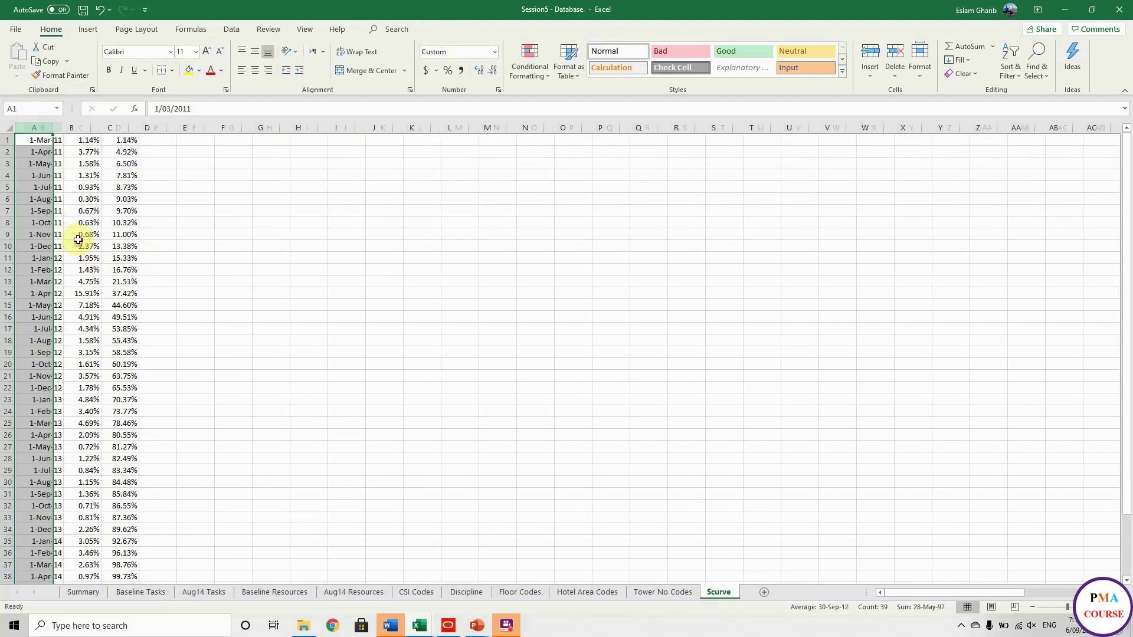
click(227, 339)
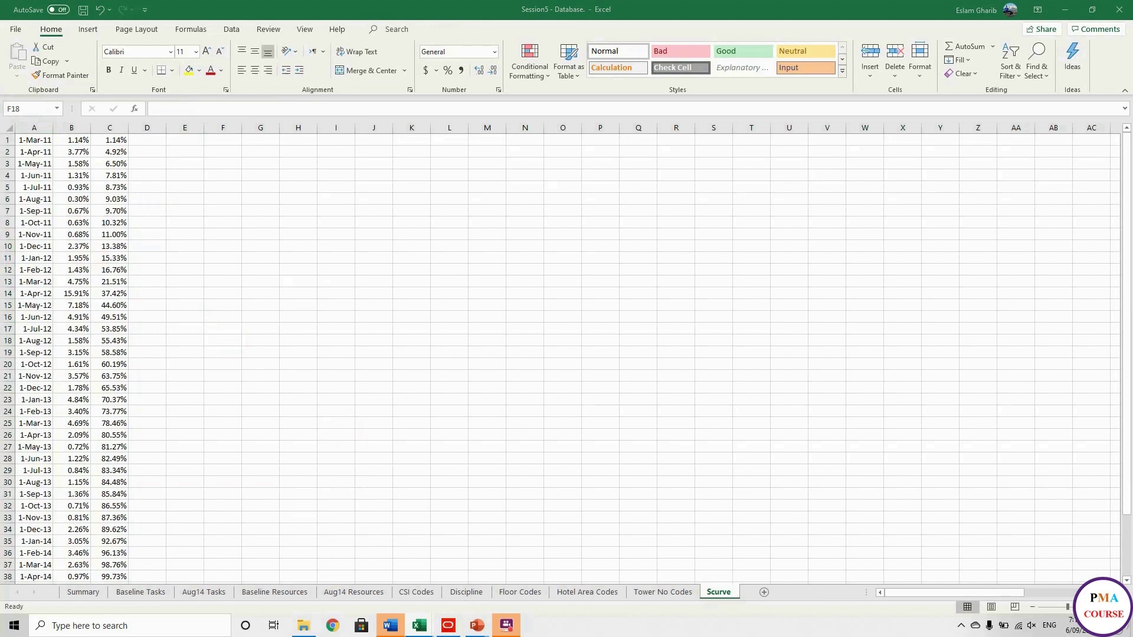
Step: Paste the copied monthly and cumulative Budget and EV data as values from cell A1 of the Scurve sheet, over the existing data
key(ctrl+c)
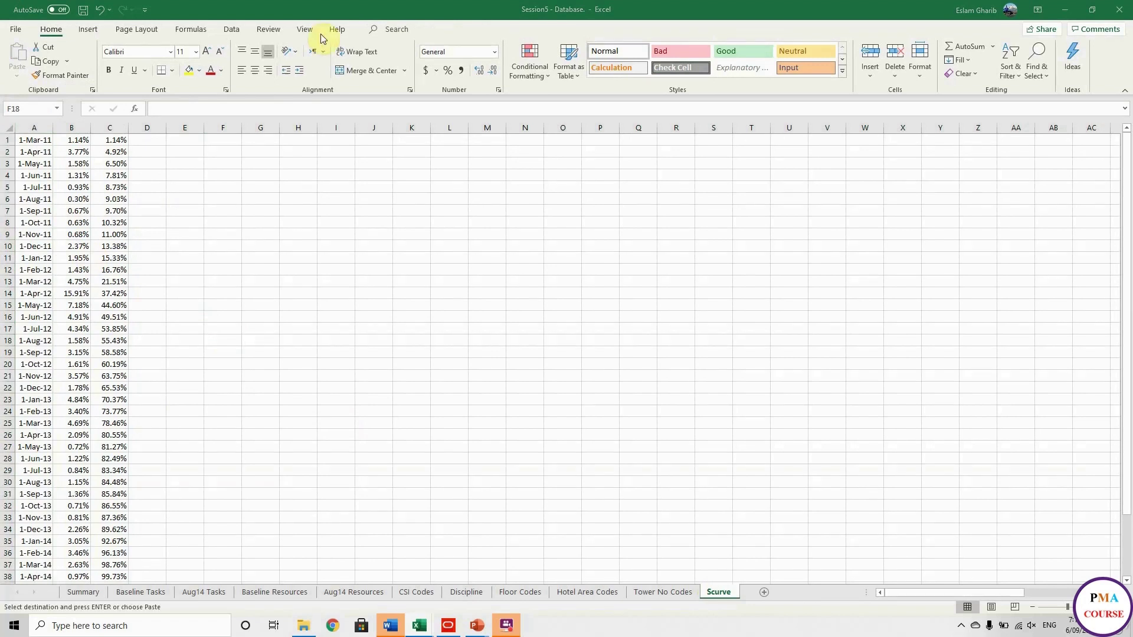
click(38, 137)
right_click(39, 137)
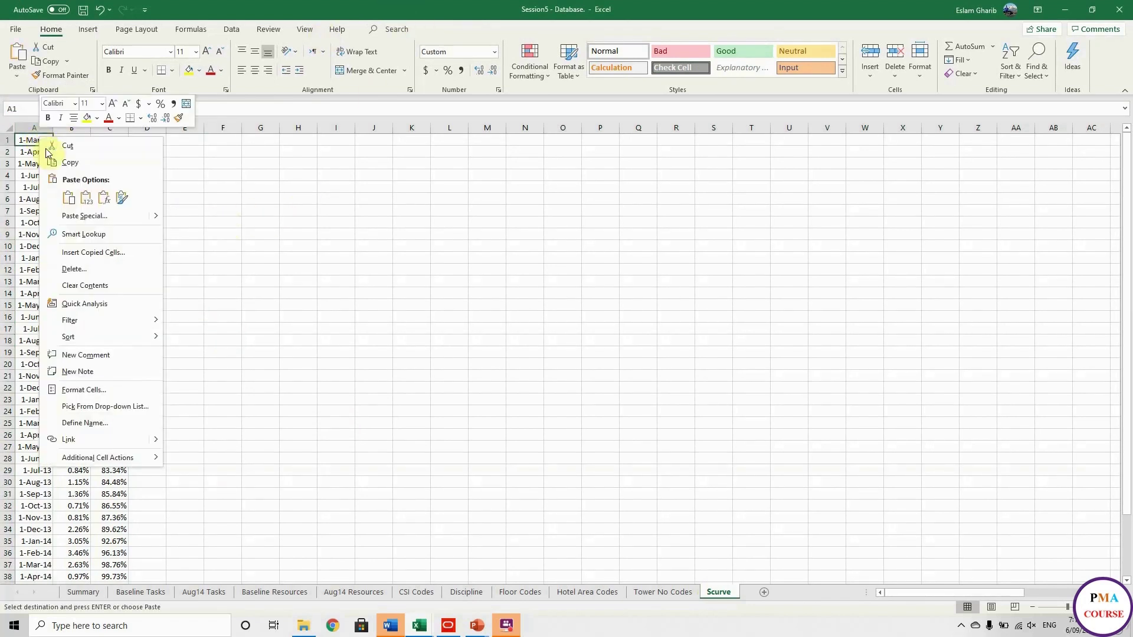
click(86, 199)
click(85, 201)
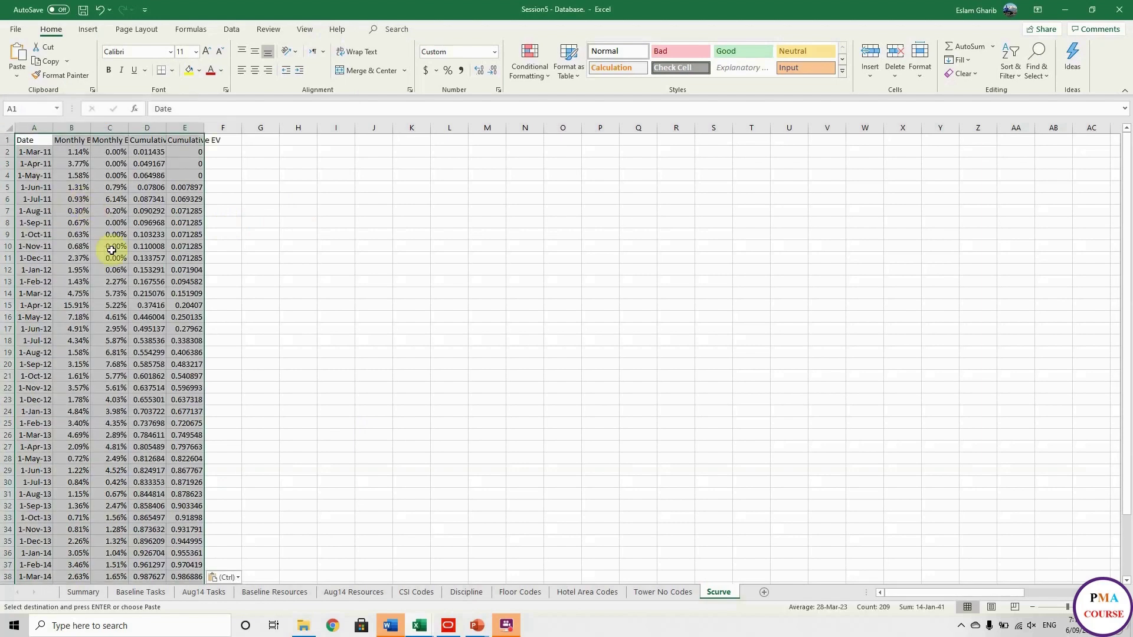
click(109, 258)
Step: Convert the Scurve data in A1:E43 into a table with headers and name it Scurve_Table
click(38, 143)
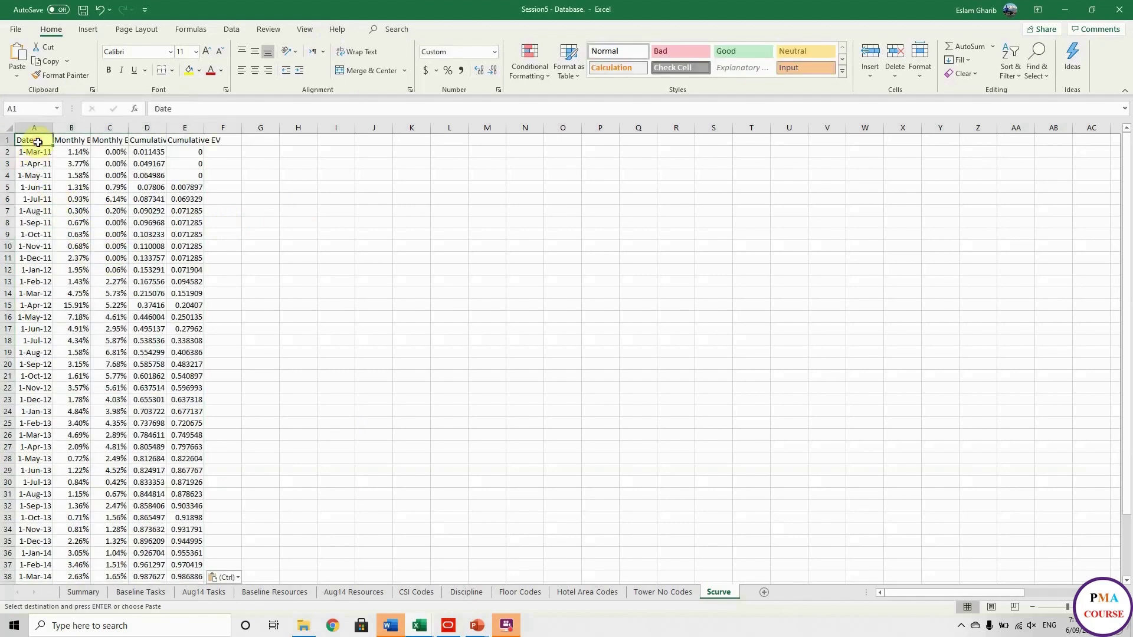
key(ctrl+t)
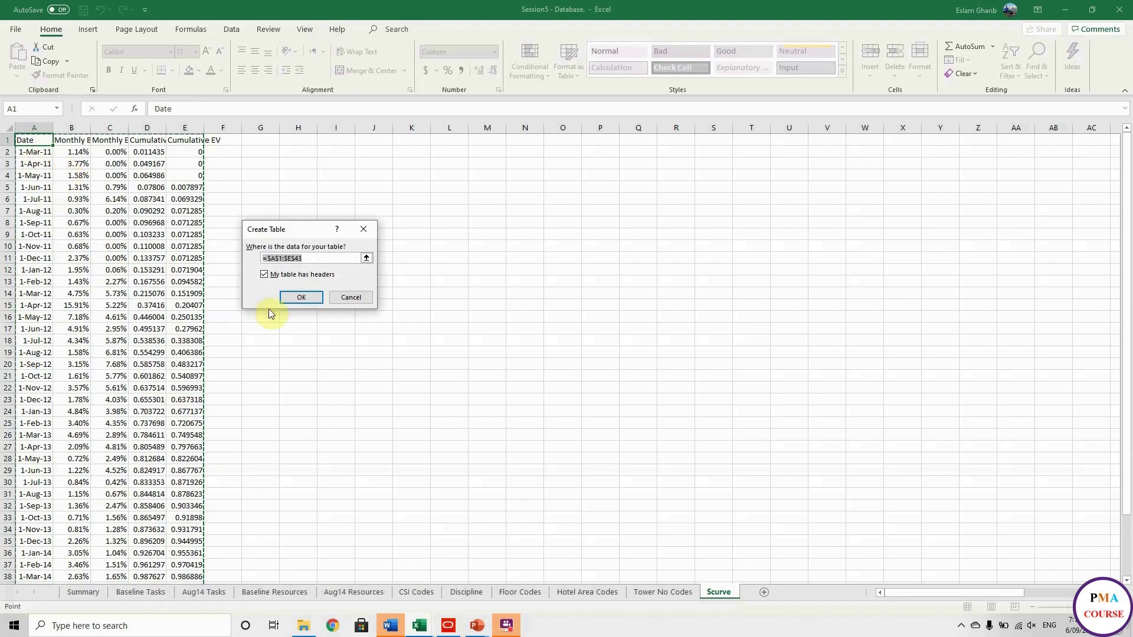
click(301, 297)
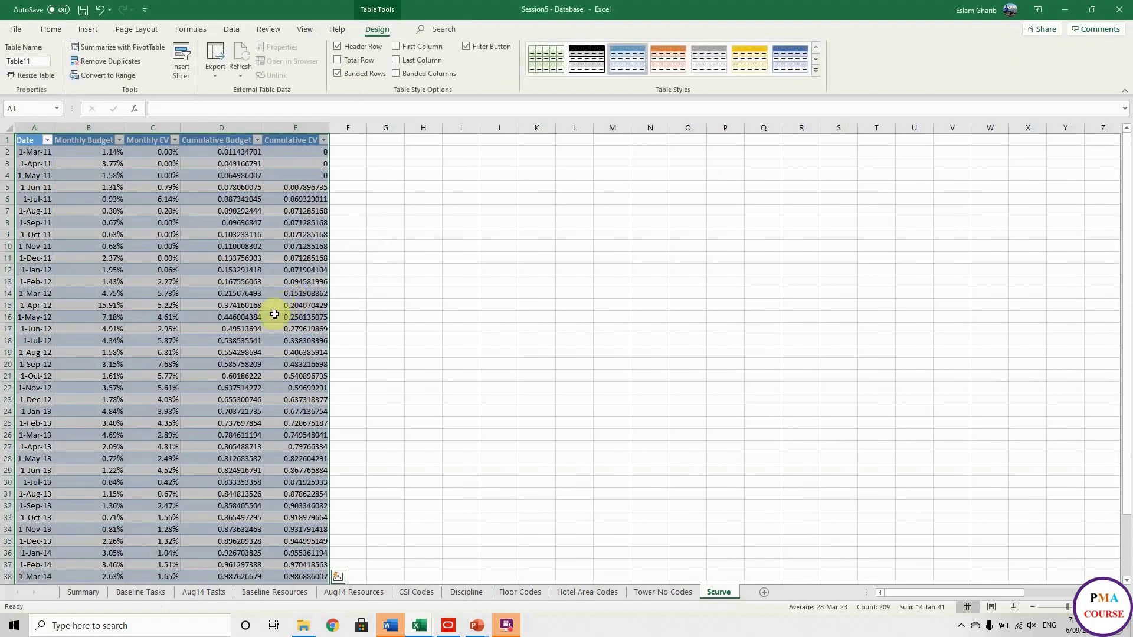
click(39, 61)
key(BackSpace)
key(BackSpace)
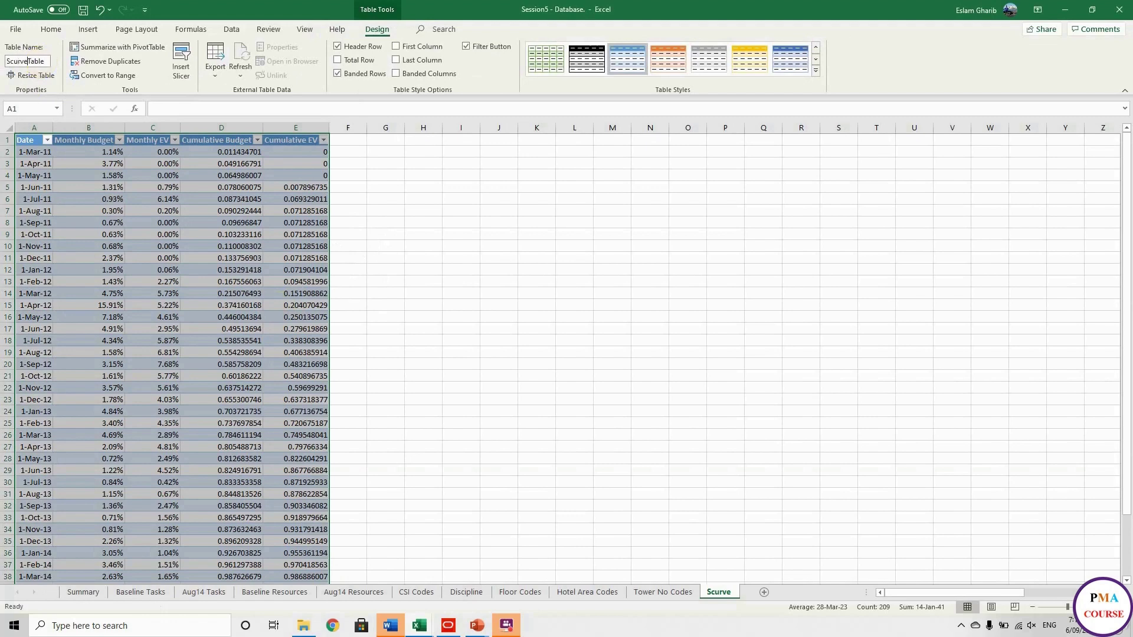
text(Scurve_)
click(123, 236)
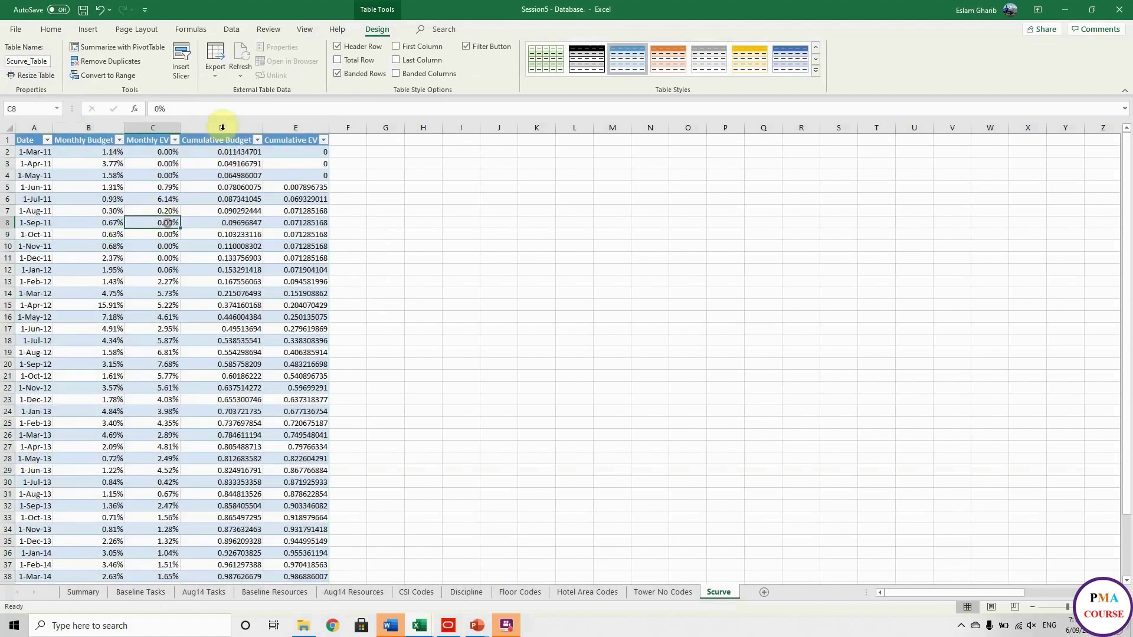
Step: Format the Cumulative Budget and Cumulative EV columns as percentages with two decimal places
drag(222, 128, 283, 136)
click(51, 29)
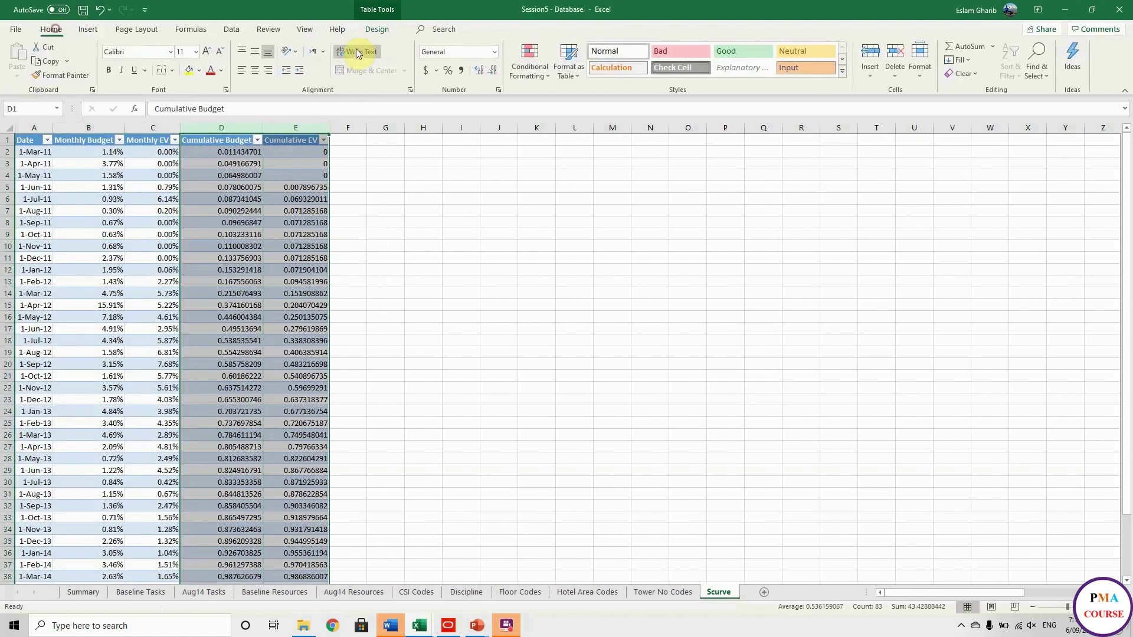
click(448, 70)
click(479, 70)
click(478, 70)
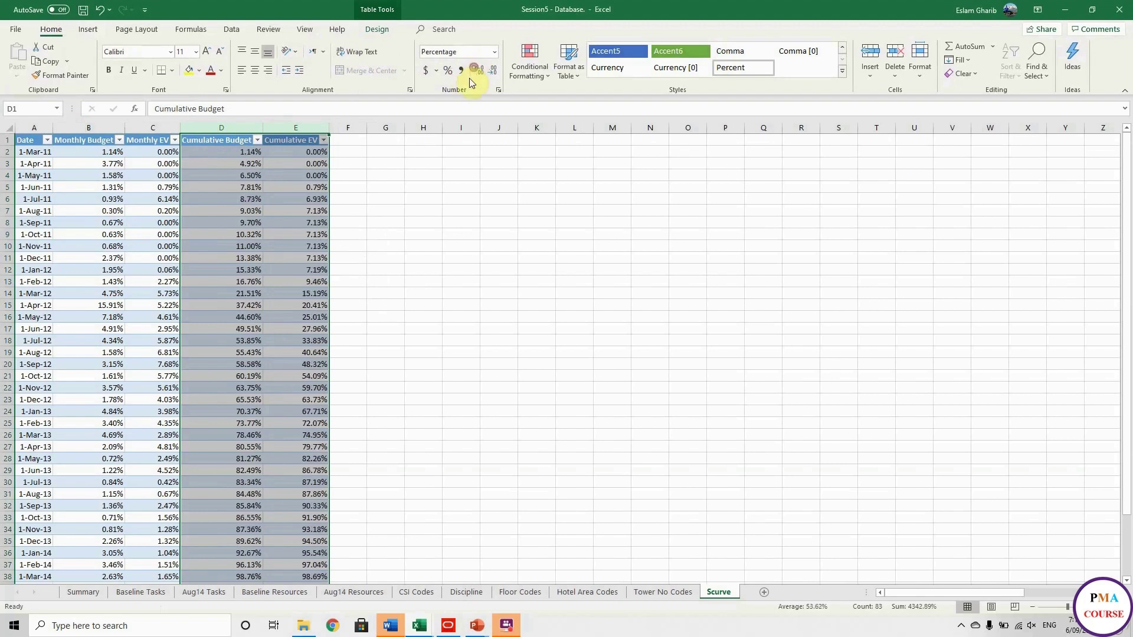
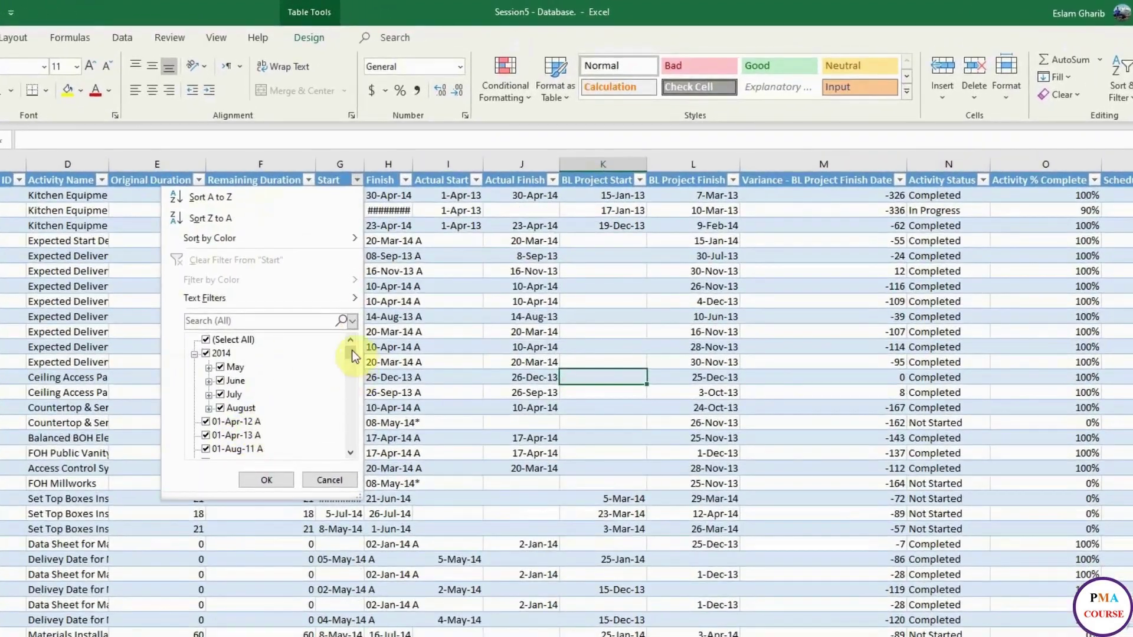
Step: Examine the date entries in the filter lists of the task table's Start and Finish columns, leaving both unfiltered
drag(352, 352, 353, 298)
click(329, 480)
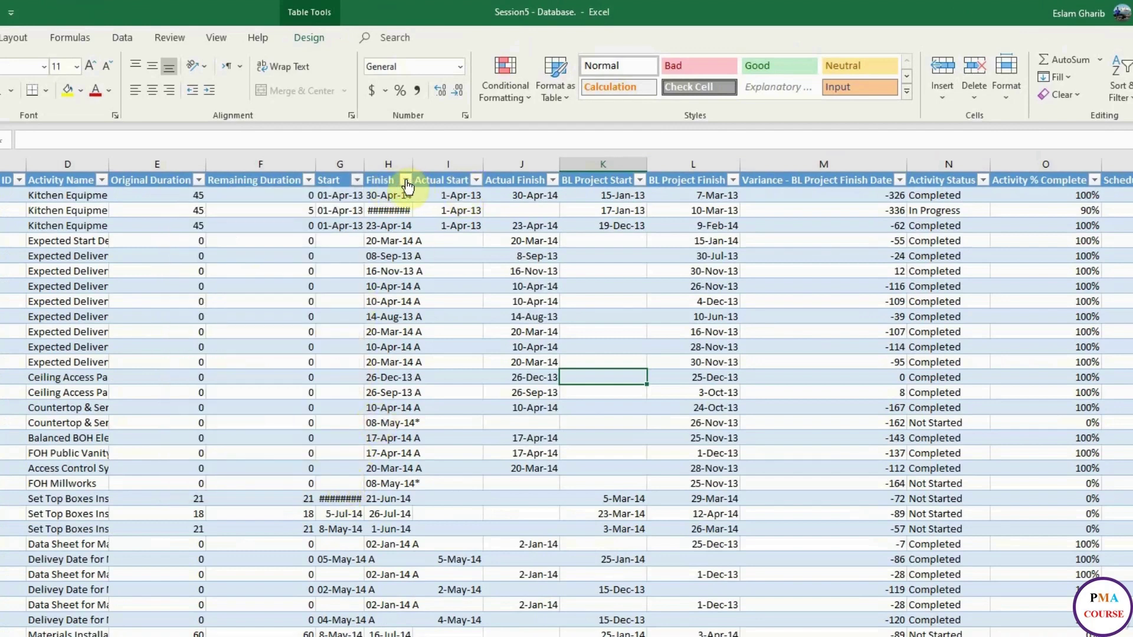
click(405, 181)
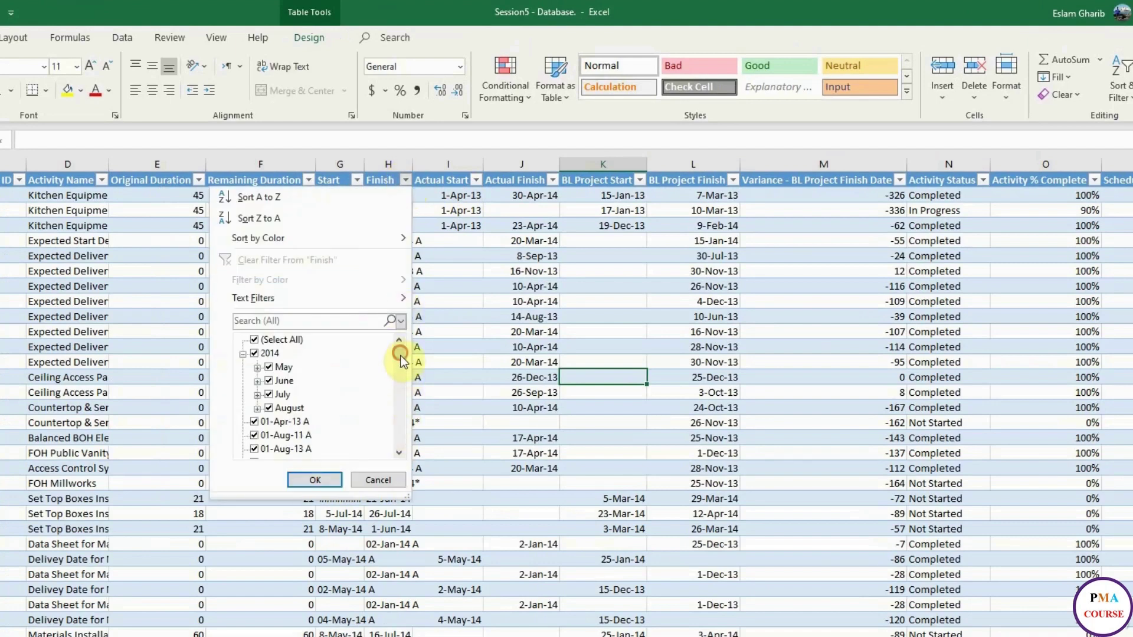
drag(401, 356, 405, 308)
click(371, 481)
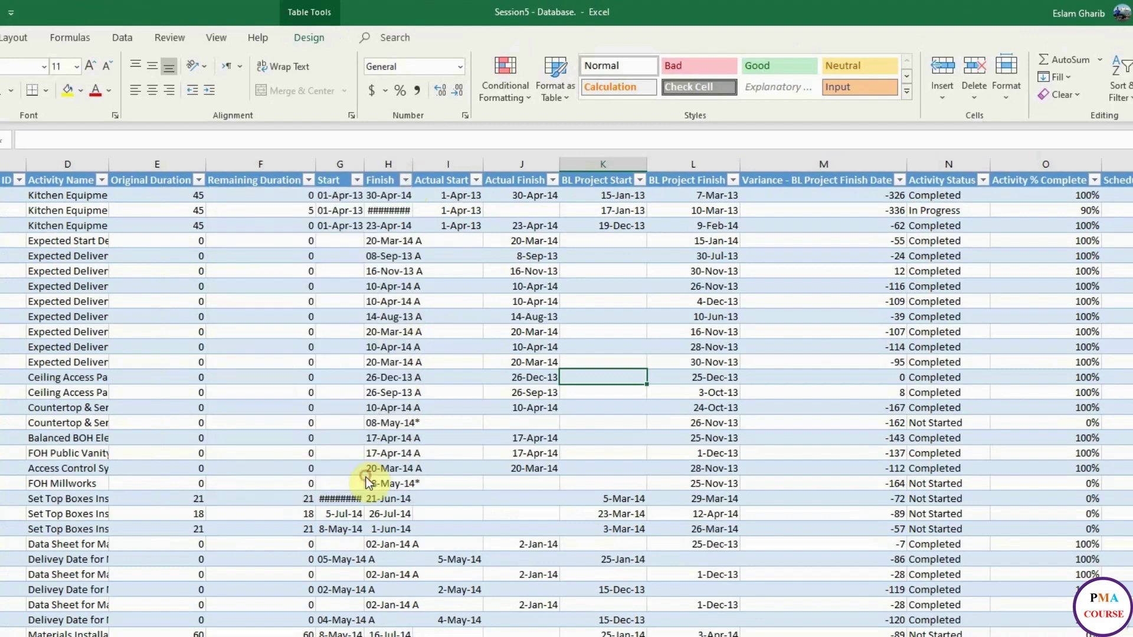
Step: Auto-fit the widths of the Start and Finish columns to their contents
drag(337, 160, 384, 159)
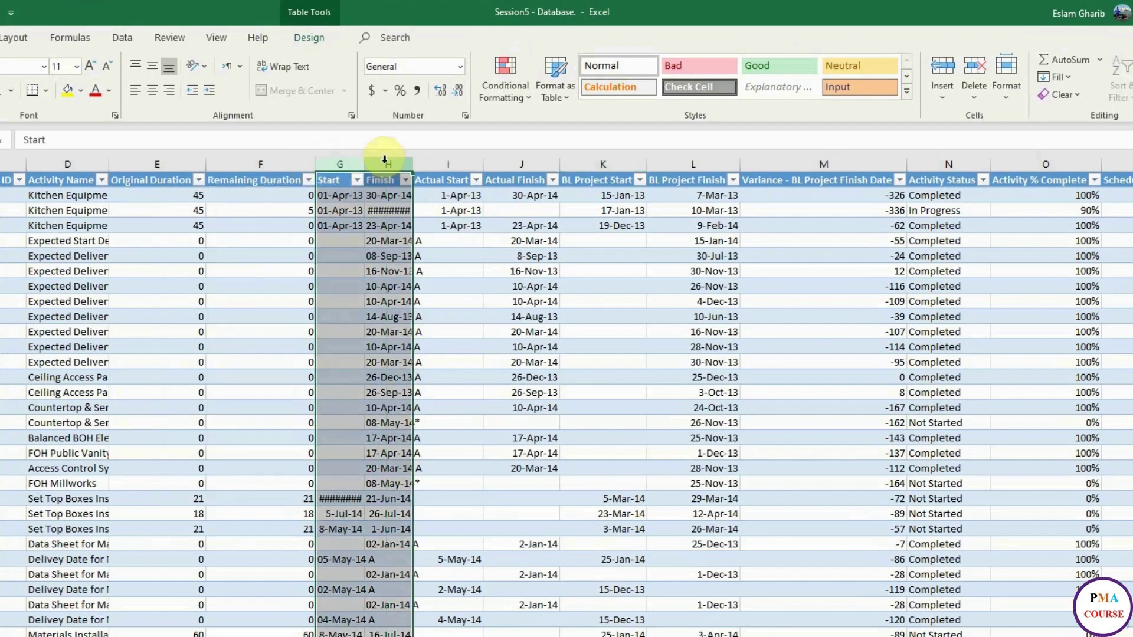
double_click(413, 164)
click(383, 331)
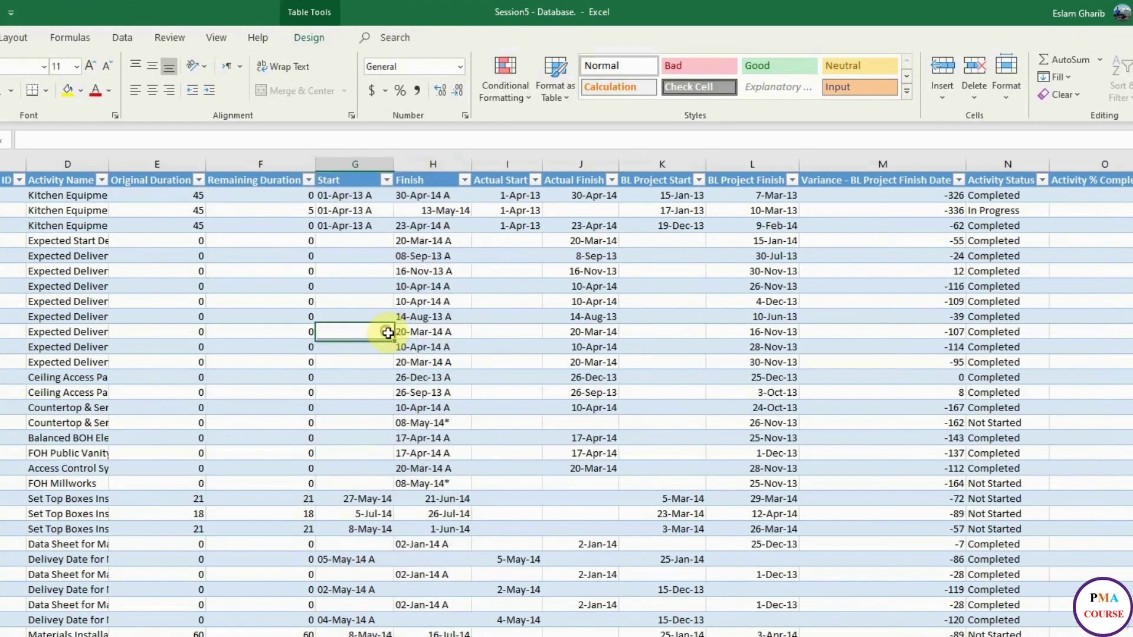
Step: Insert one empty column directly after the Start column and another directly after the Finish column
click(431, 163)
right_click(431, 162)
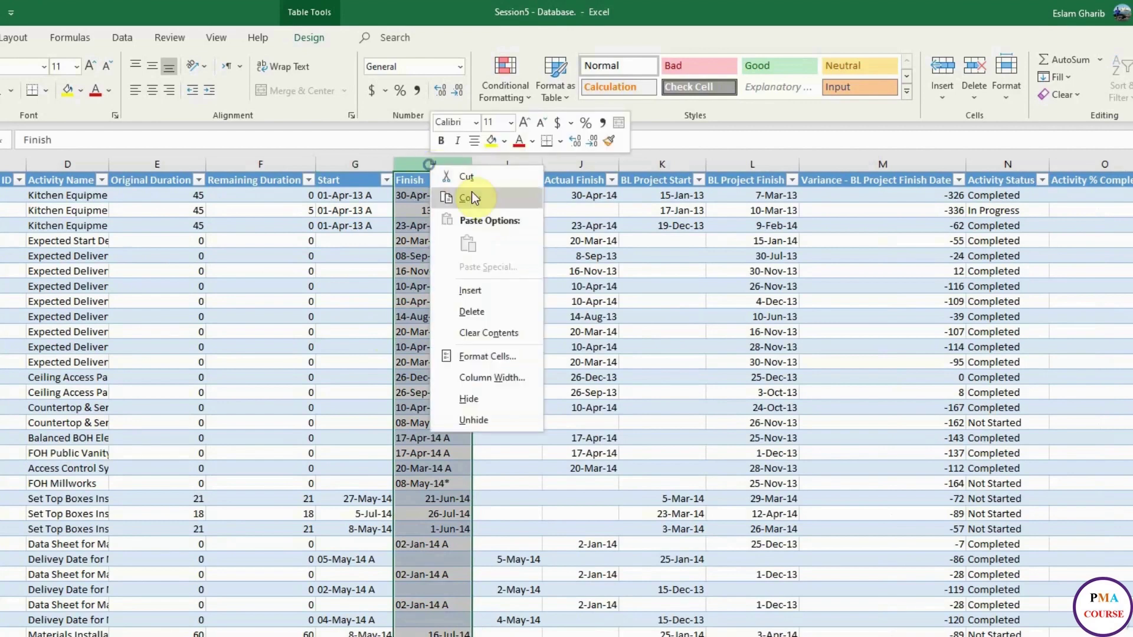
click(493, 289)
right_click(572, 167)
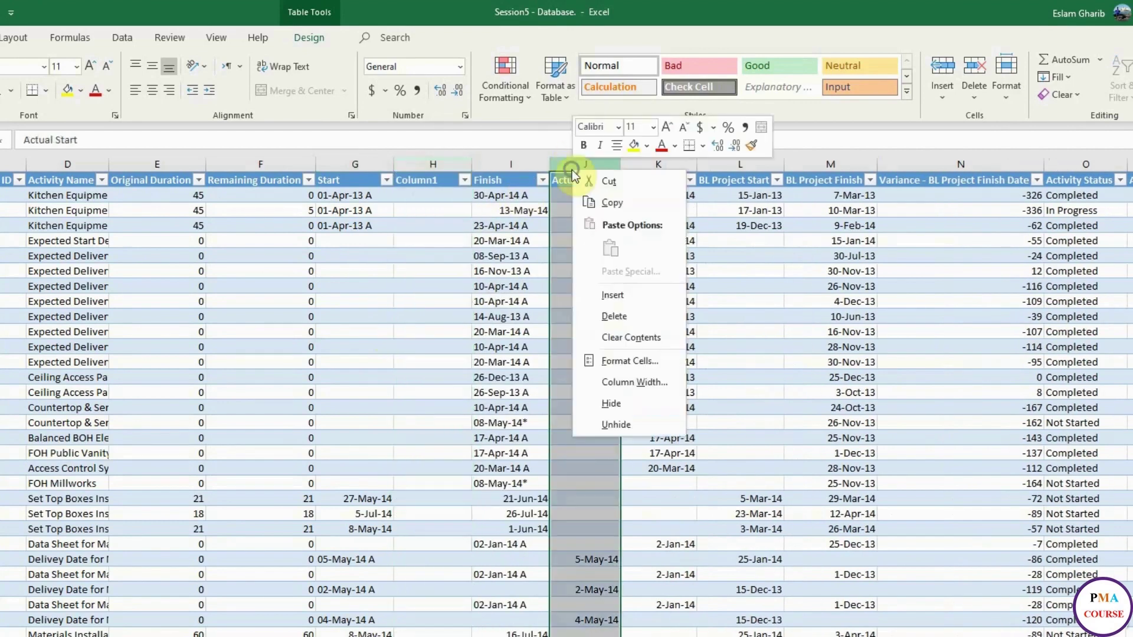
click(622, 297)
click(523, 363)
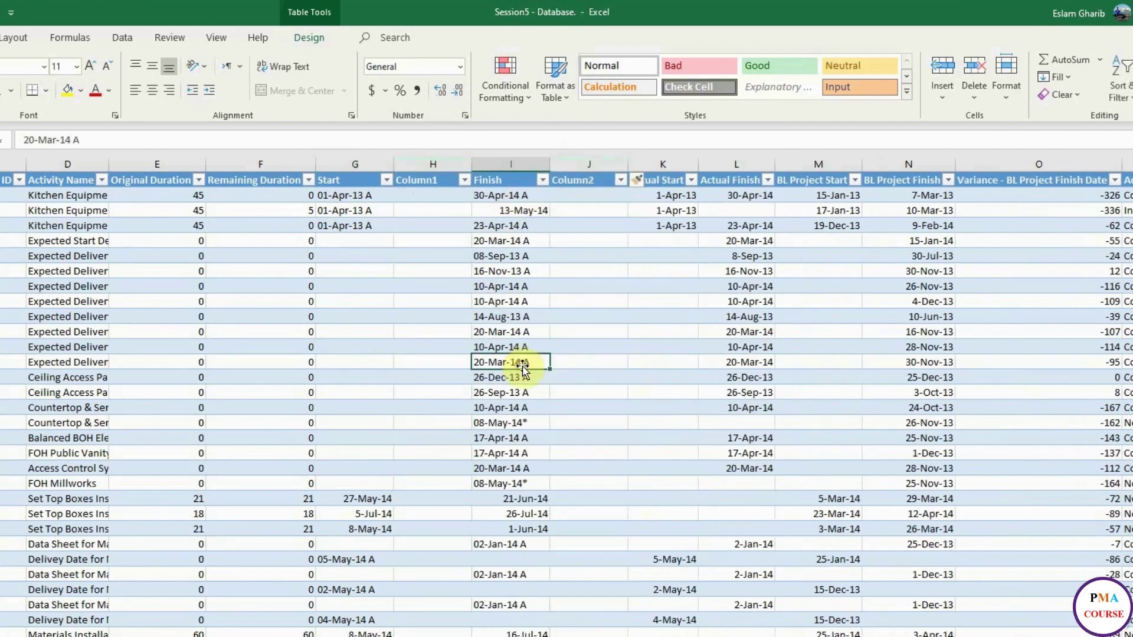
Step: Split the Start column with Text to Columns, delimited by tab and space with consecutive delimiters treated as one, replacing the existing data
click(360, 242)
click(357, 161)
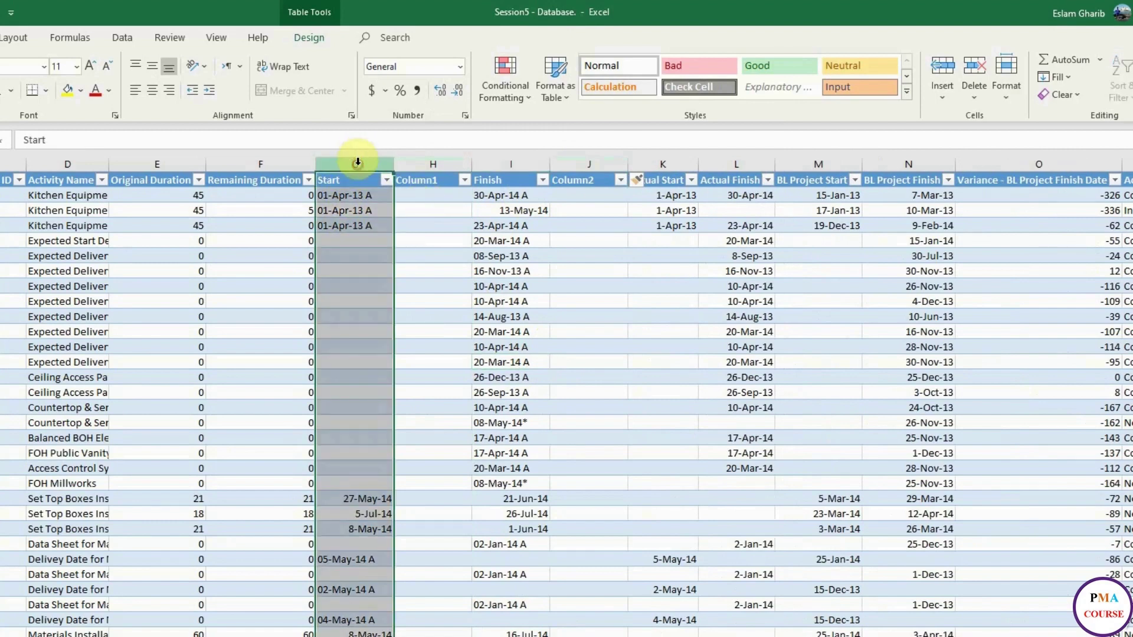
click(122, 38)
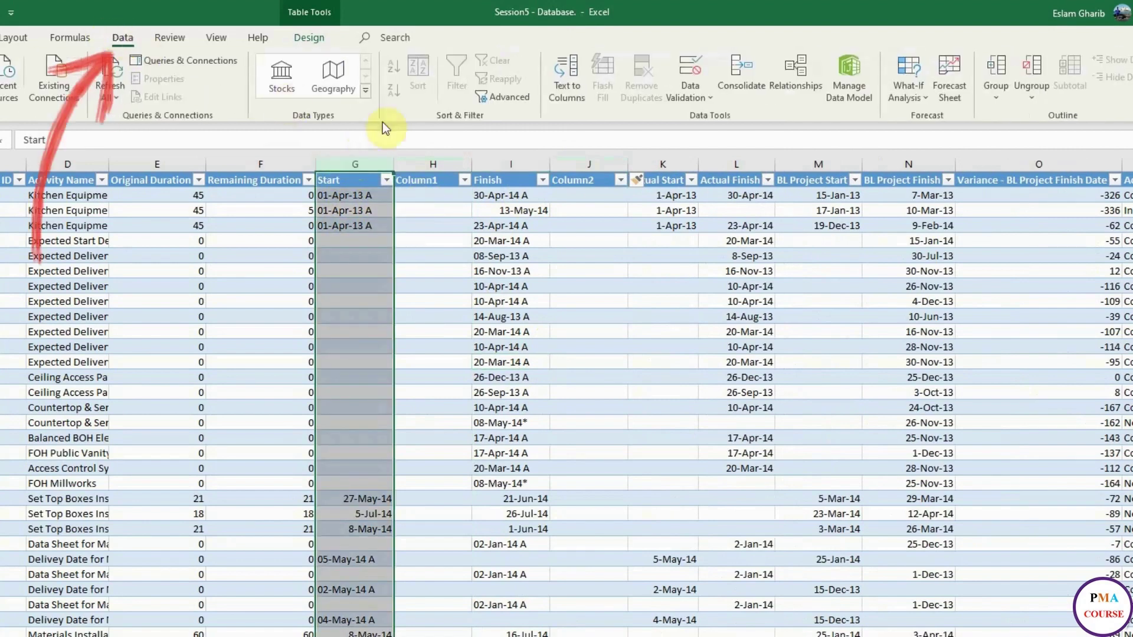
click(562, 95)
click(99, 268)
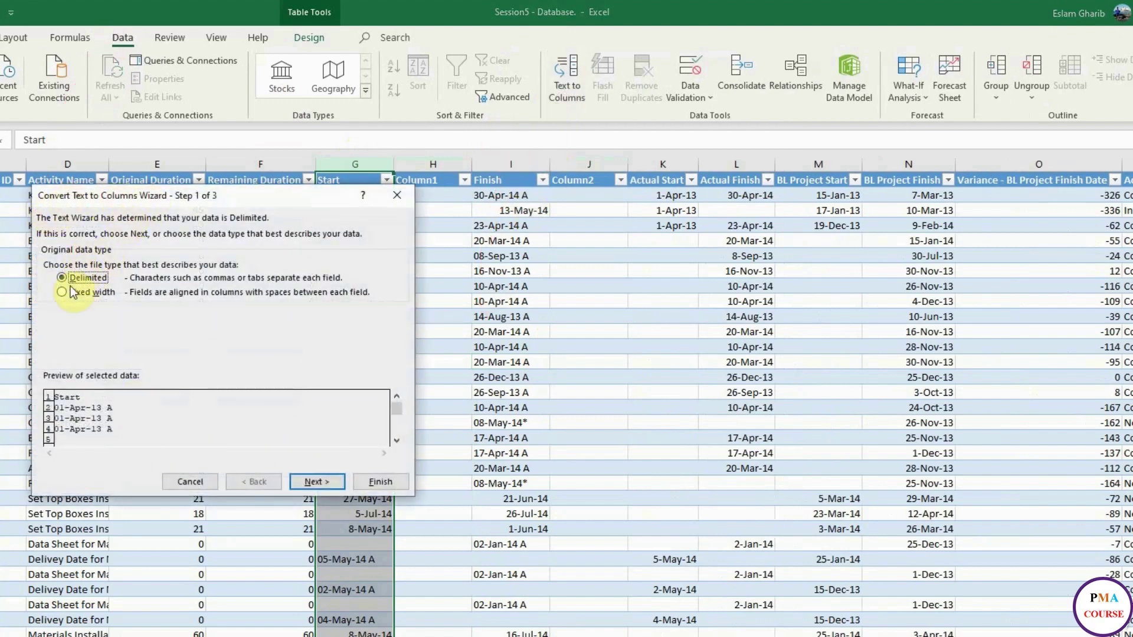
click(316, 481)
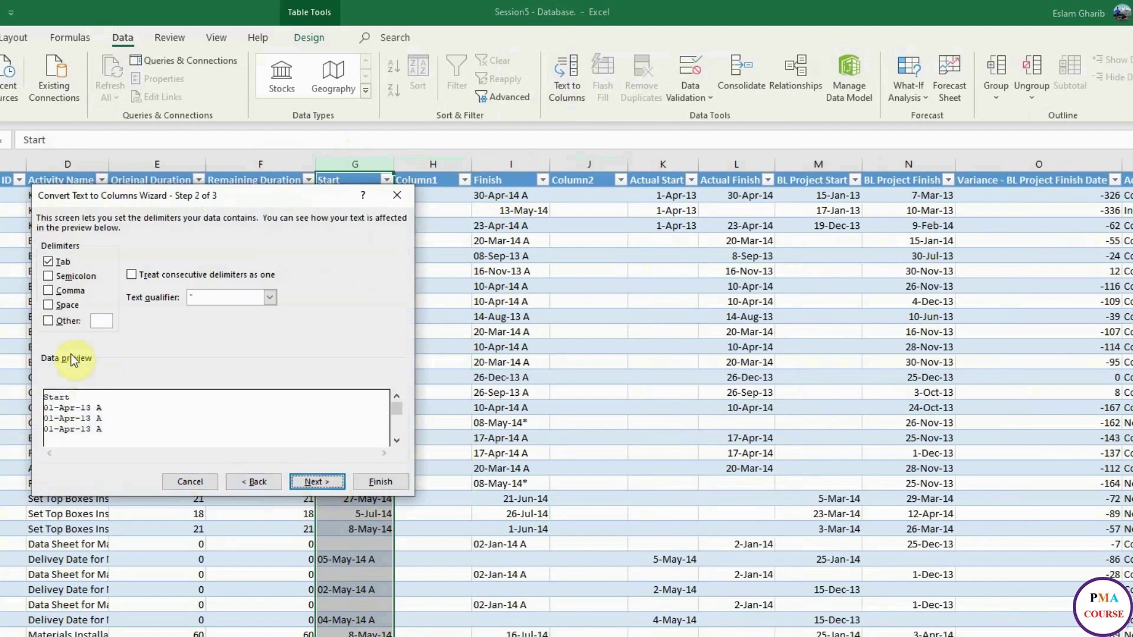
click(64, 307)
click(265, 275)
drag(303, 202, 277, 298)
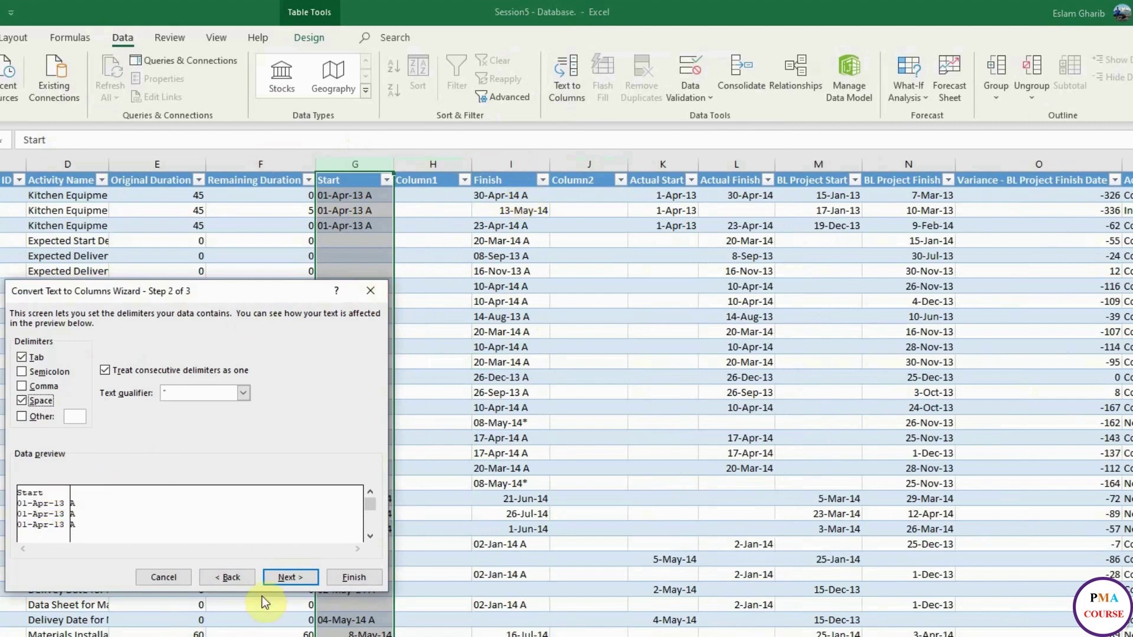
click(284, 577)
click(329, 578)
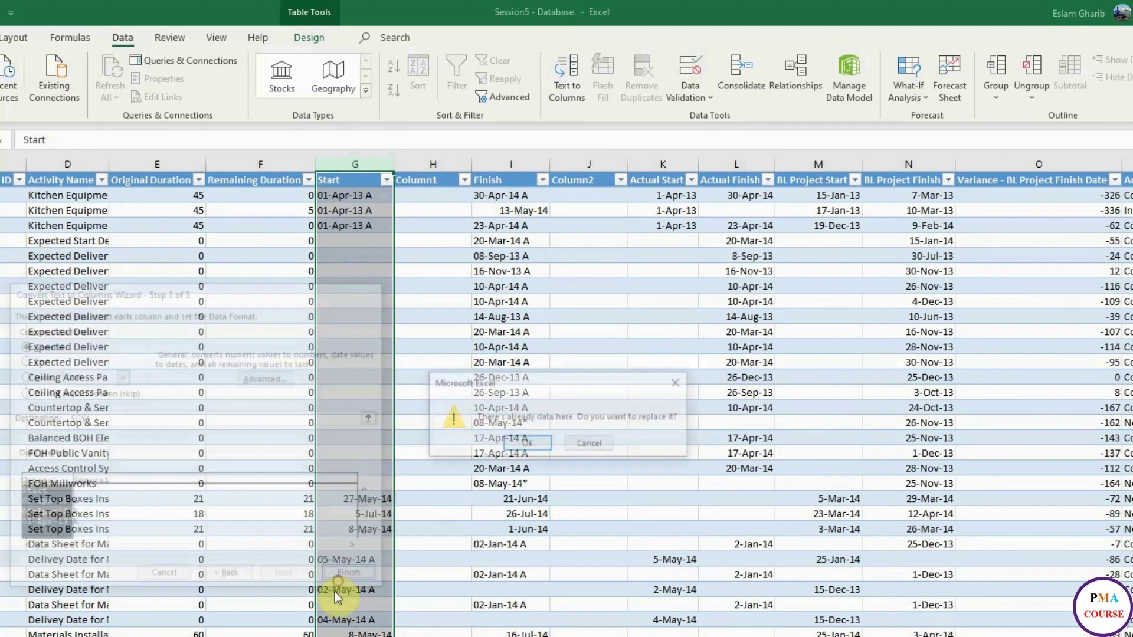
click(519, 447)
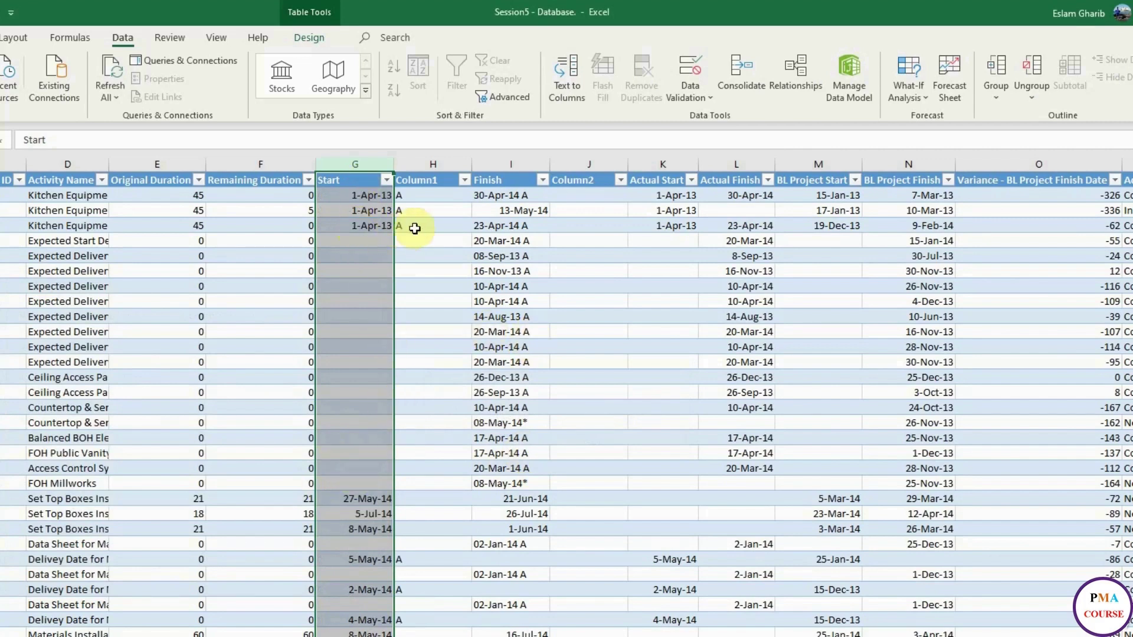
Step: Delete the helper column holding the split-off "A" suffixes after the Start column
click(430, 164)
right_click(431, 164)
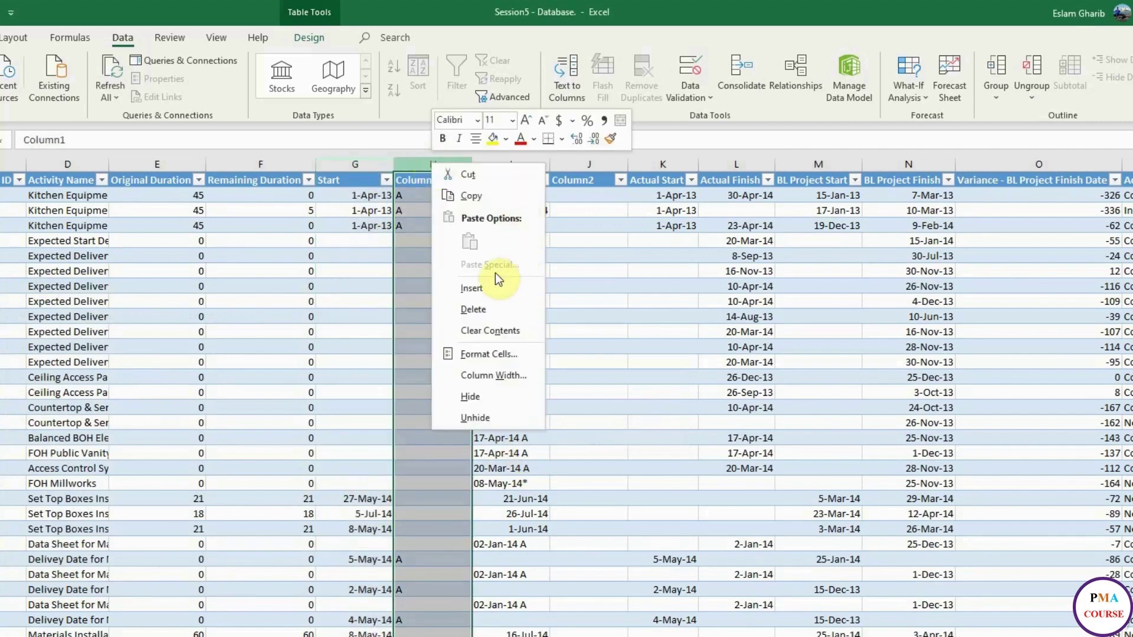
click(490, 306)
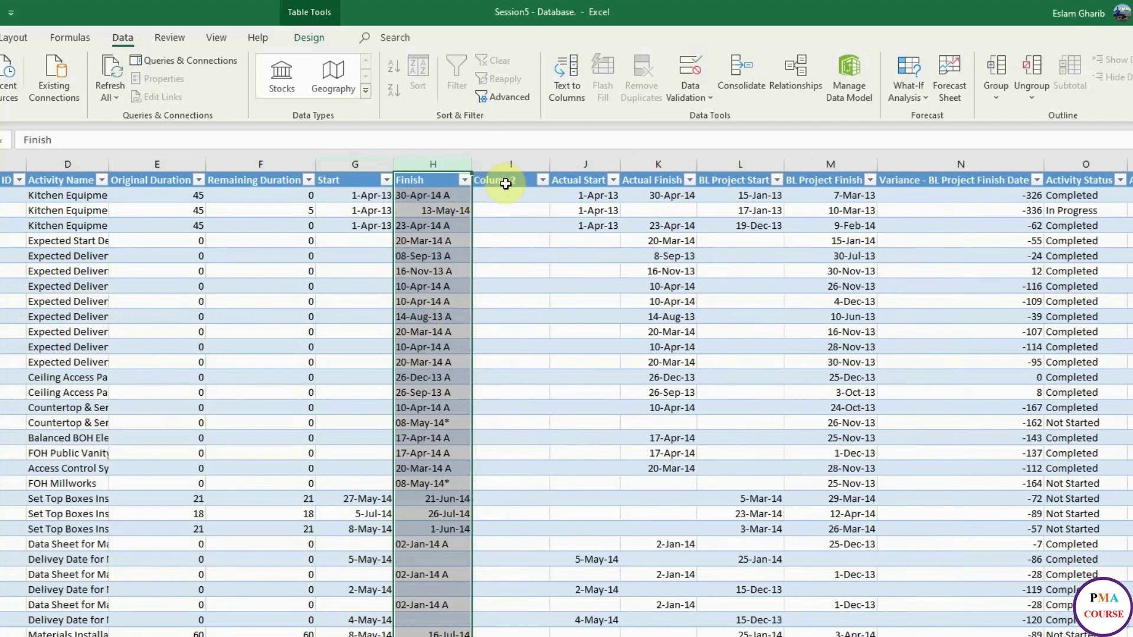
Step: Split the Finish column with Text to Columns using the same tab and space delimiters, replacing the existing data
click(564, 91)
click(283, 577)
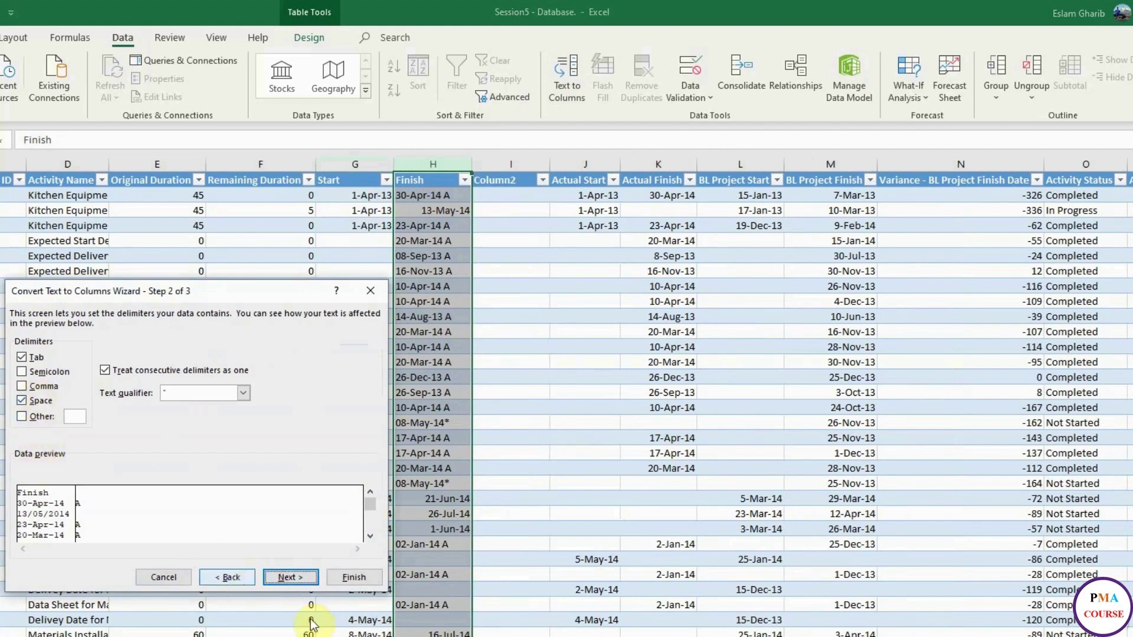
click(290, 577)
click(338, 580)
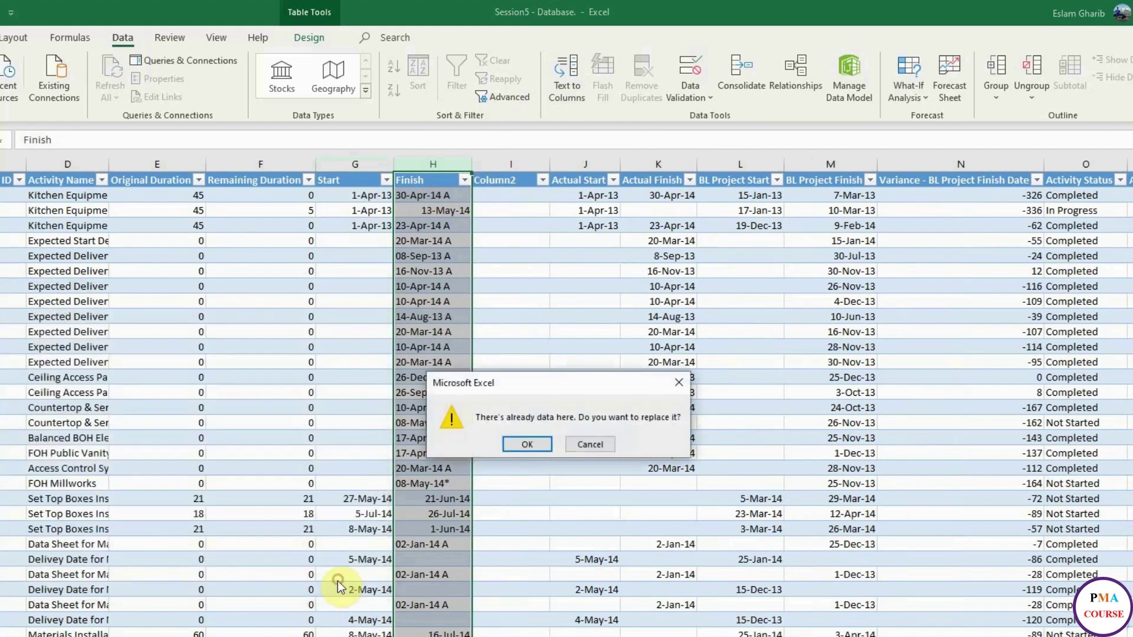
click(525, 446)
Step: Delete the helper column holding the split-off "A" suffixes after the Finish column
click(513, 165)
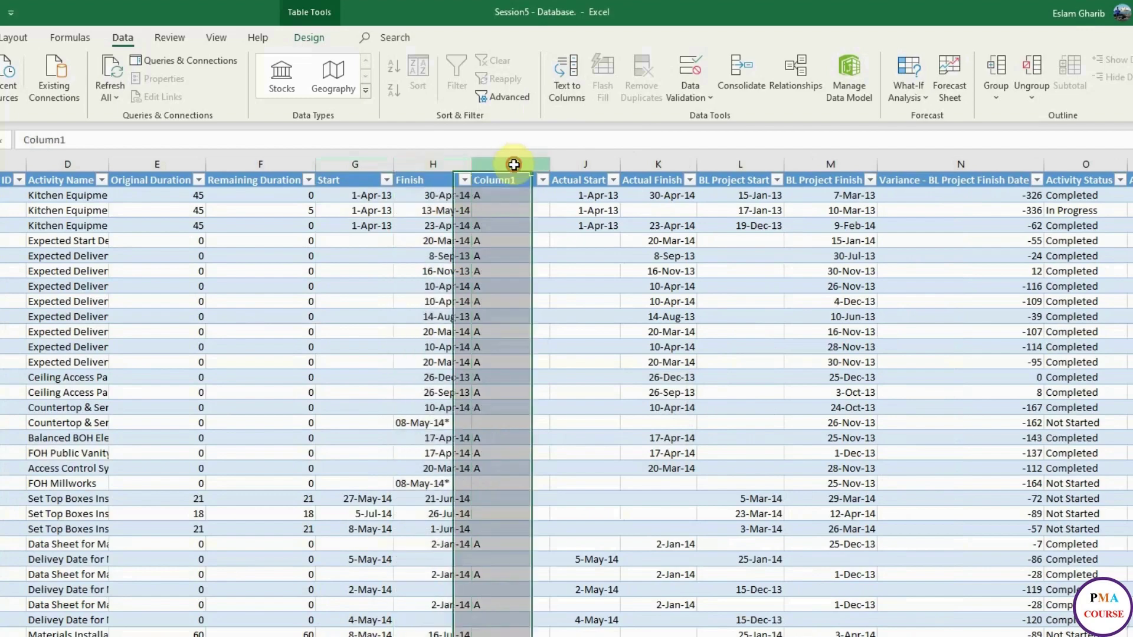
right_click(513, 165)
click(570, 311)
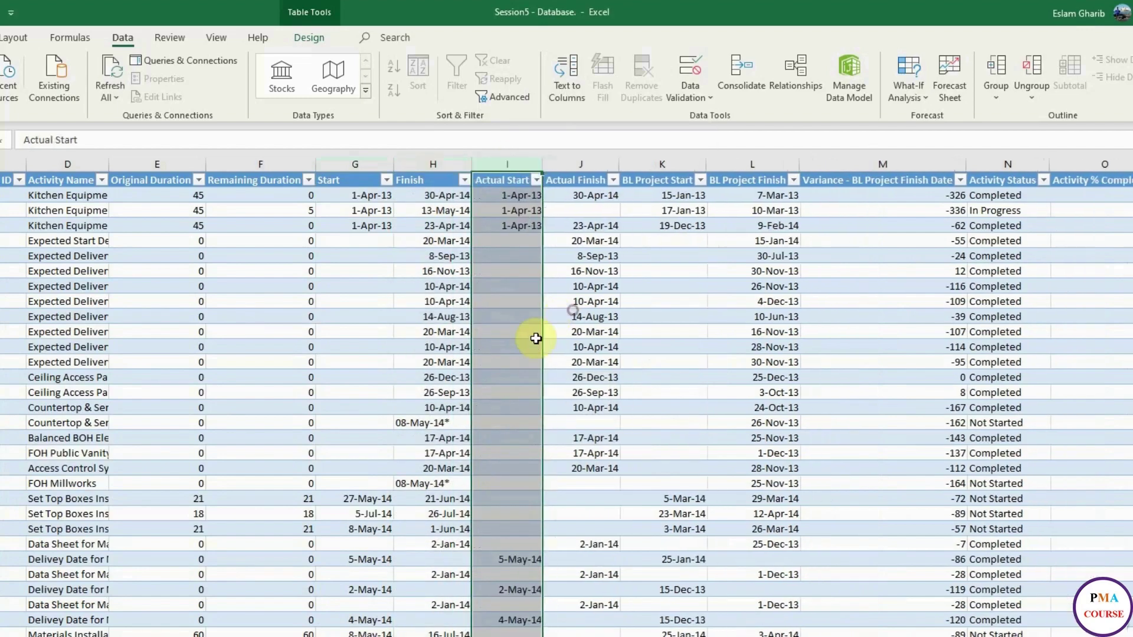
Step: Check the Finish and Start filter lists for entries that are still text instead of dates, leaving both unfiltered
click(458, 327)
click(465, 179)
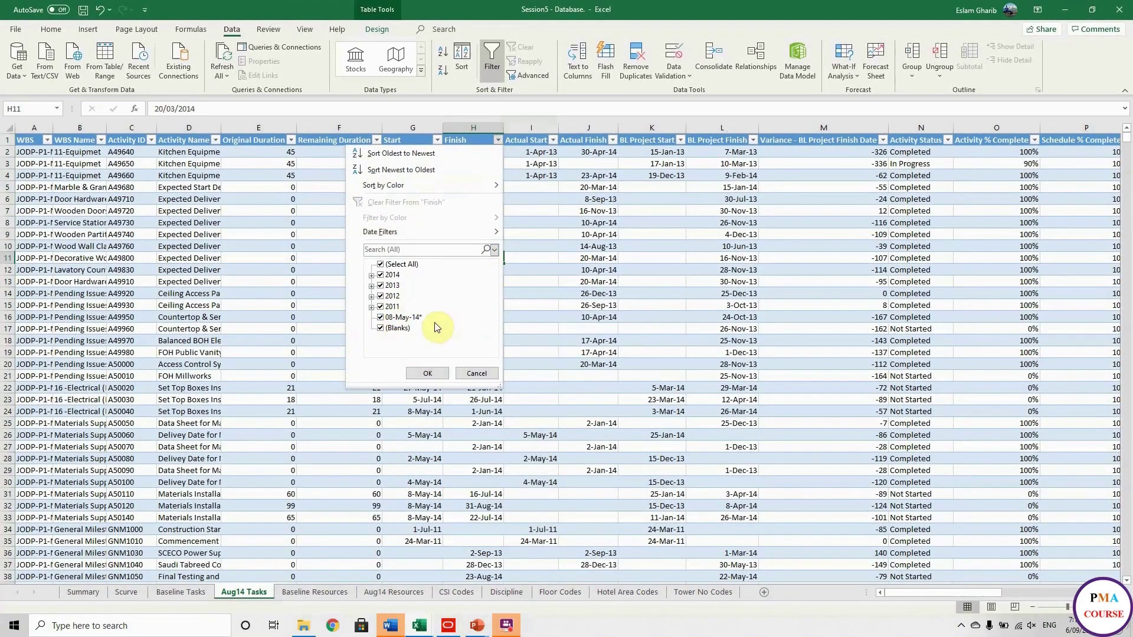
click(469, 373)
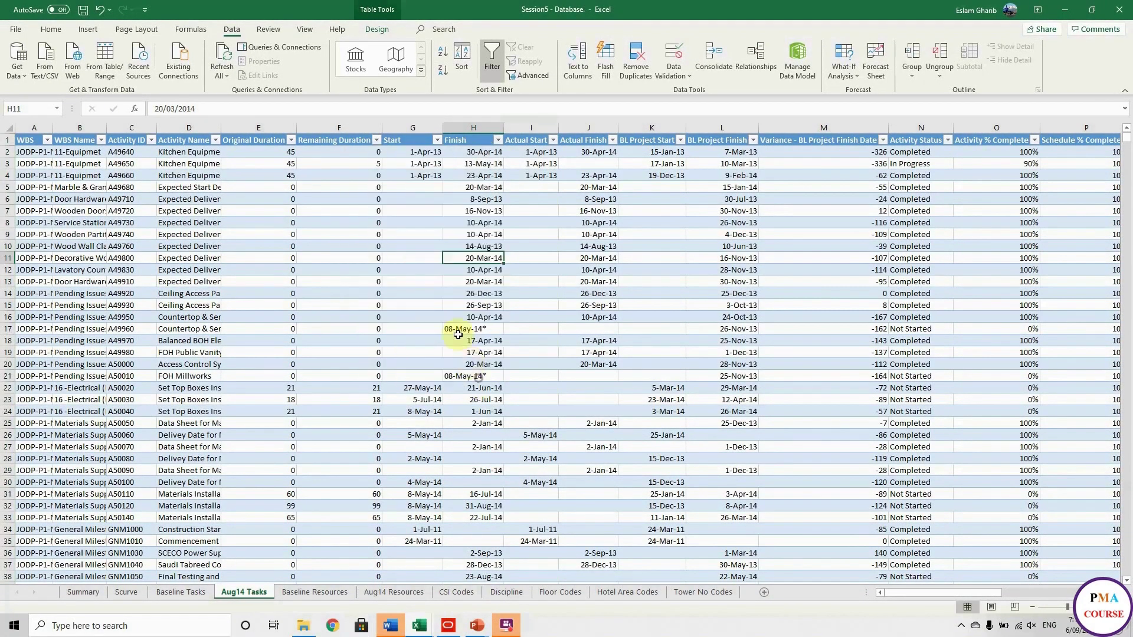
click(437, 145)
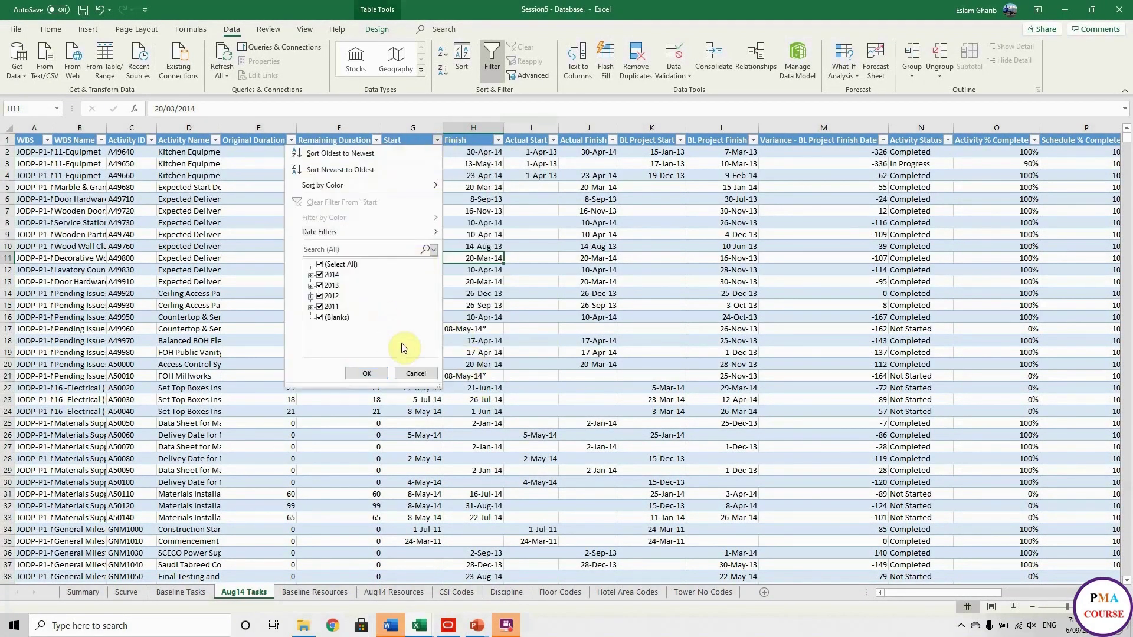
click(409, 369)
Step: Split the Finish column again with Text to Columns, adding * as another delimiter besides tab and space
click(472, 127)
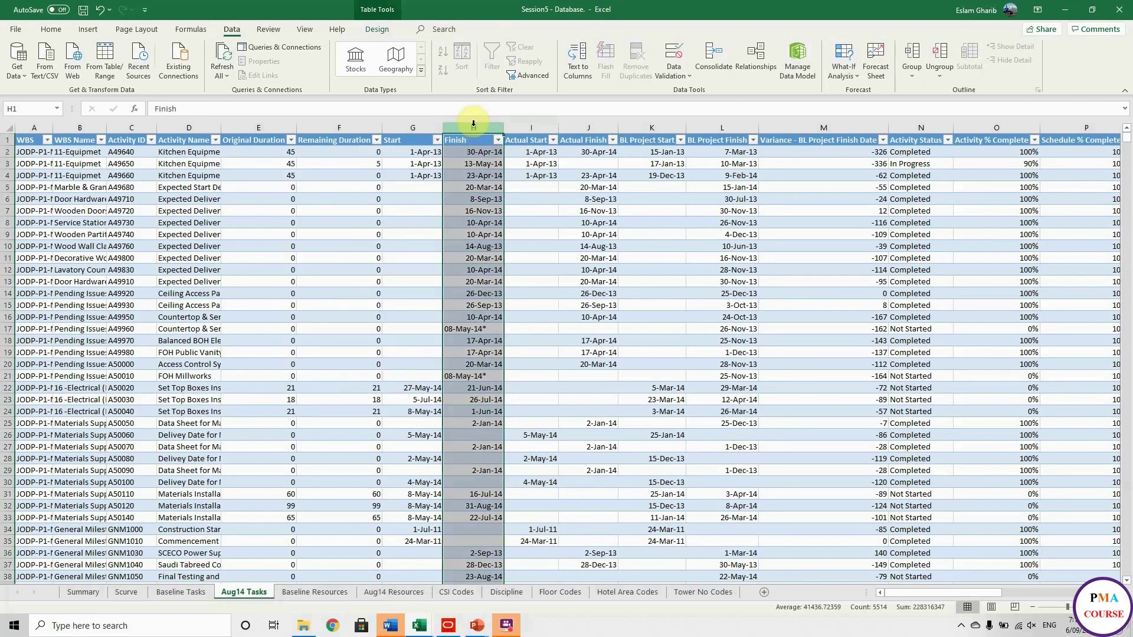
click(578, 59)
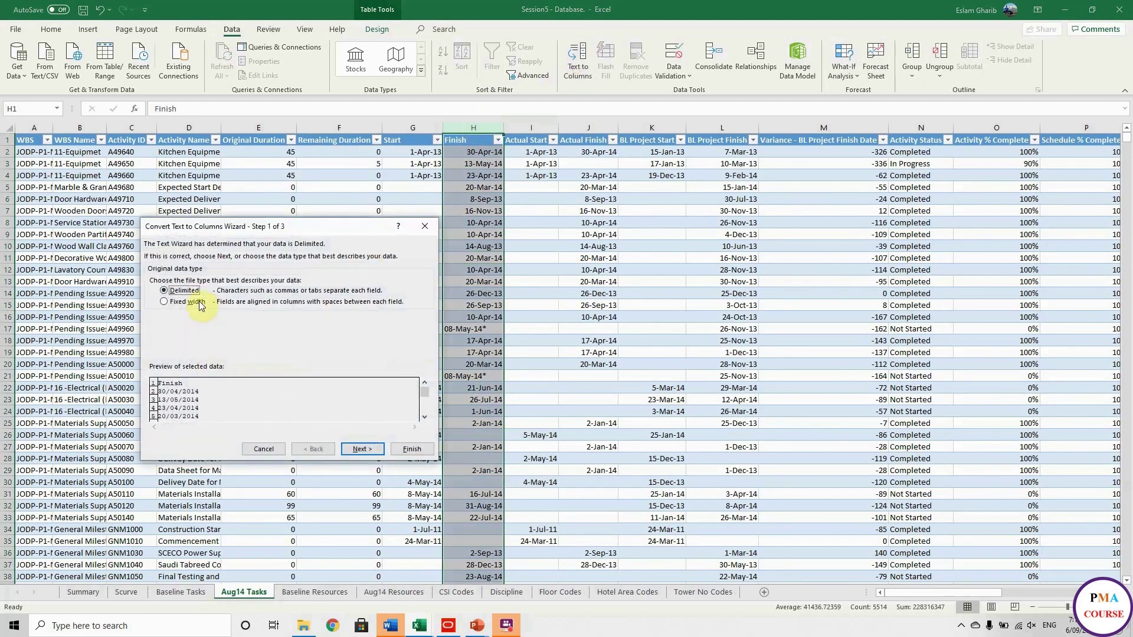
click(357, 449)
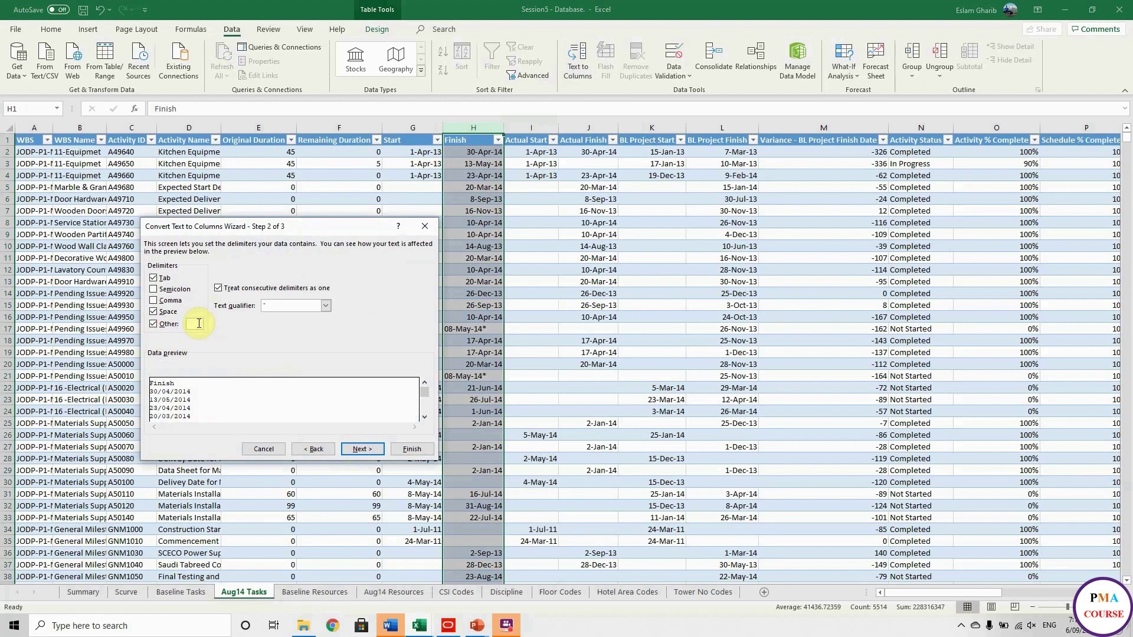
click(357, 449)
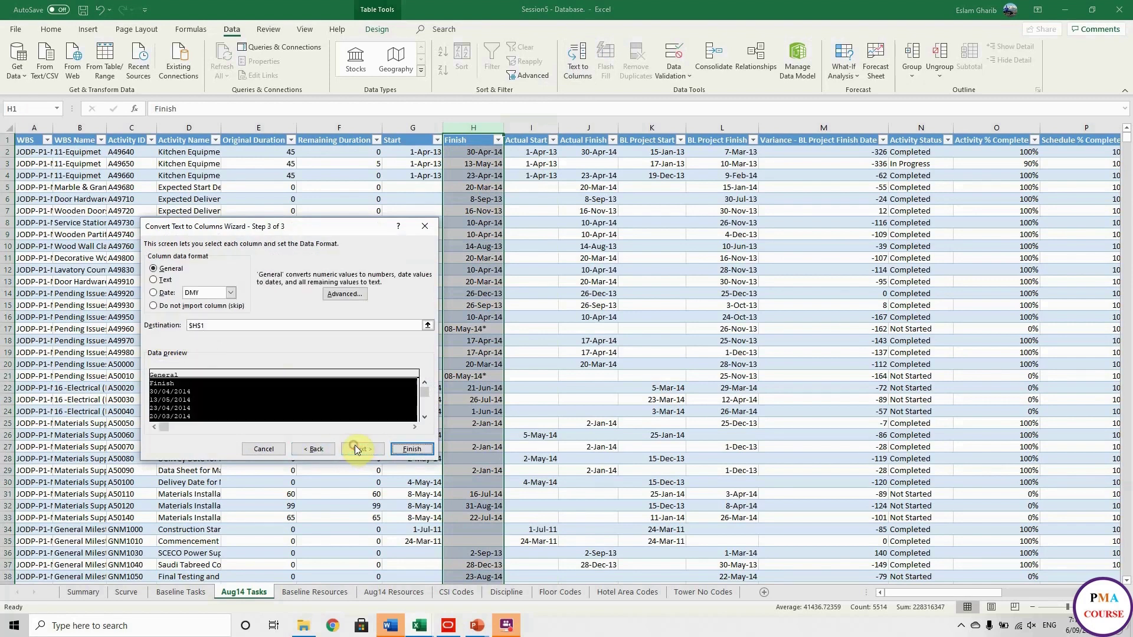
click(407, 450)
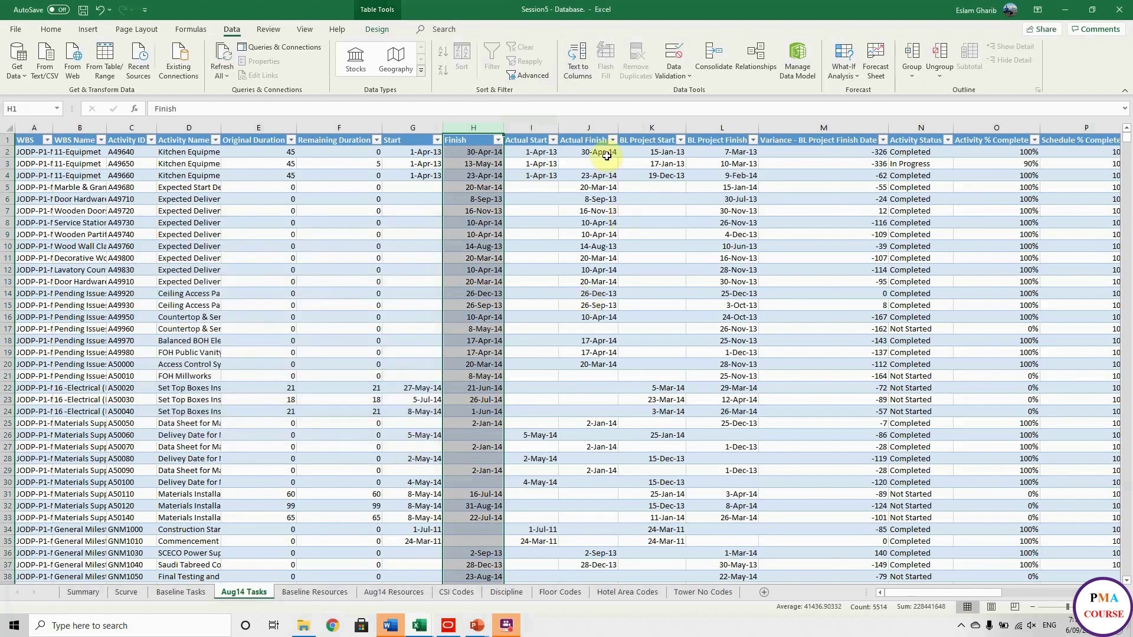
Step: Verify in the Finish and Start filter lists that only proper dates and blanks remain, without applying a filter
click(498, 140)
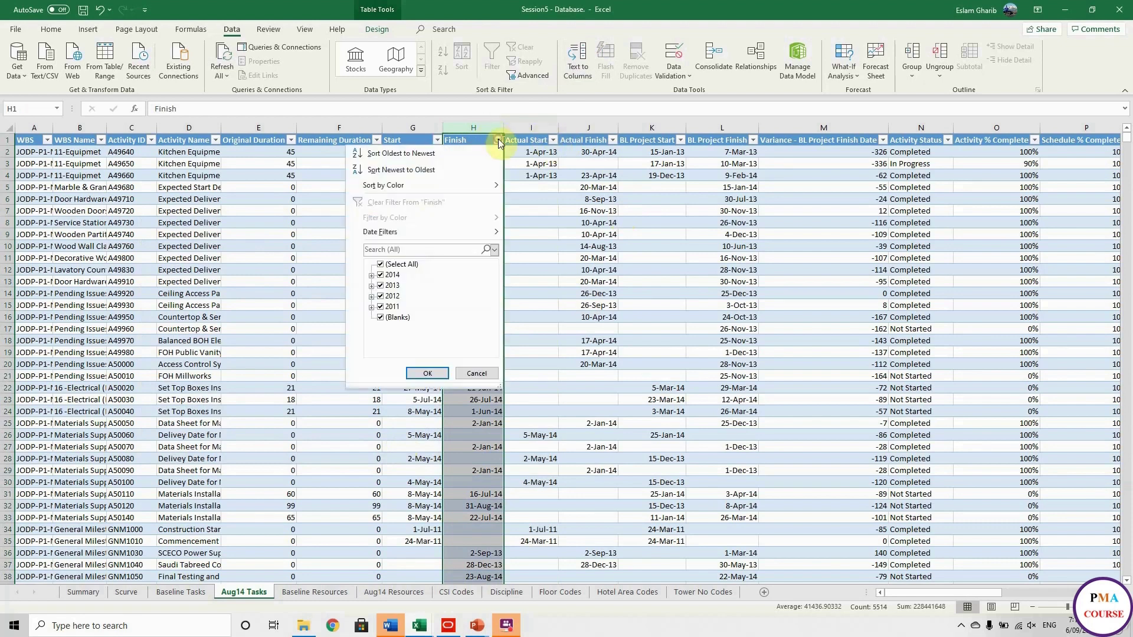
click(471, 373)
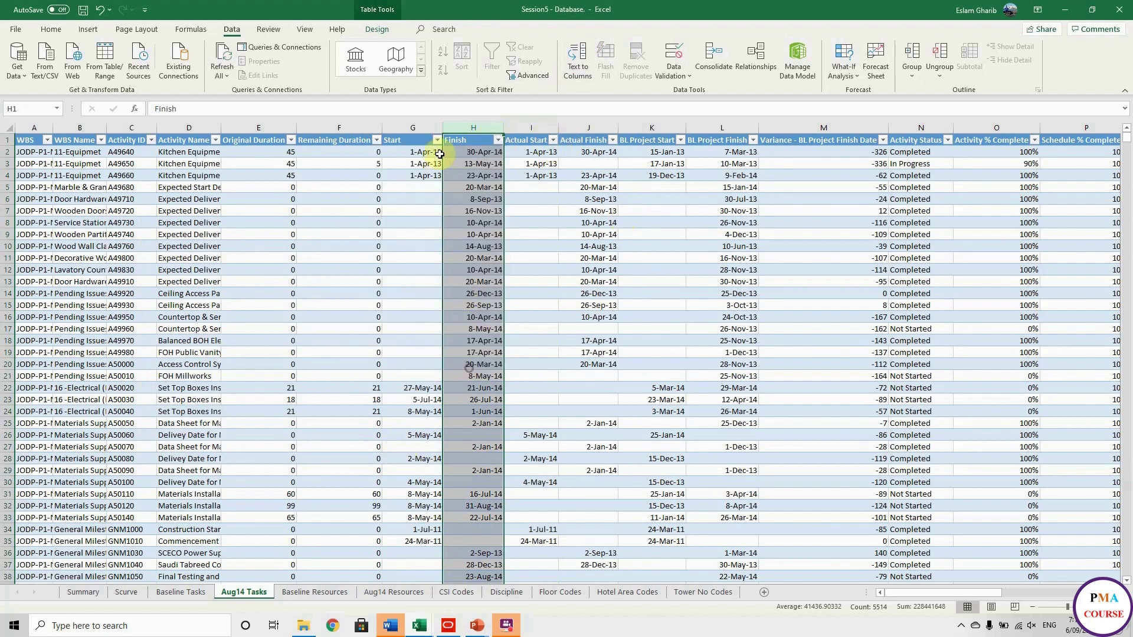
click(437, 141)
click(410, 374)
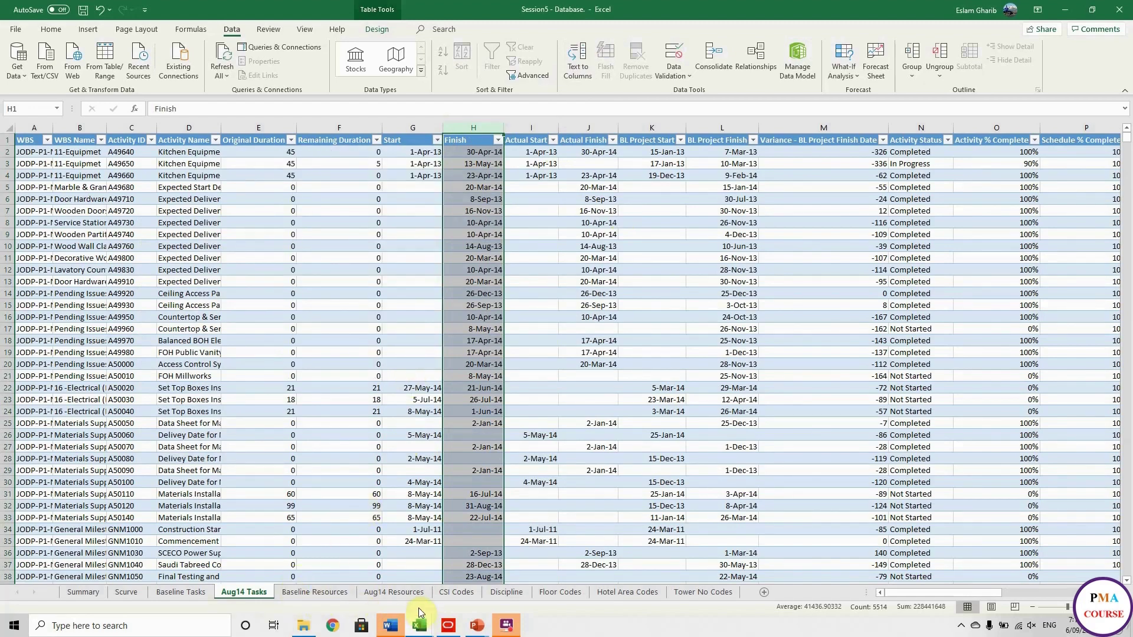
Step: On the Aug14 Resources sheet, insert one empty column after the Start column and one after the Finish column
click(406, 593)
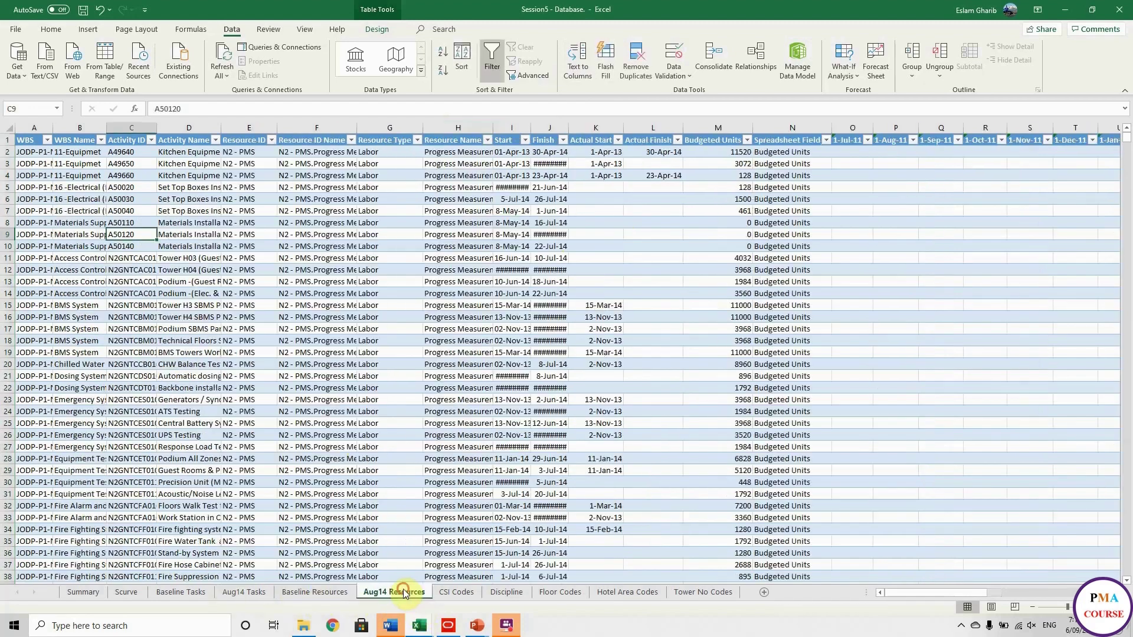
click(494, 232)
click(538, 128)
right_click(548, 128)
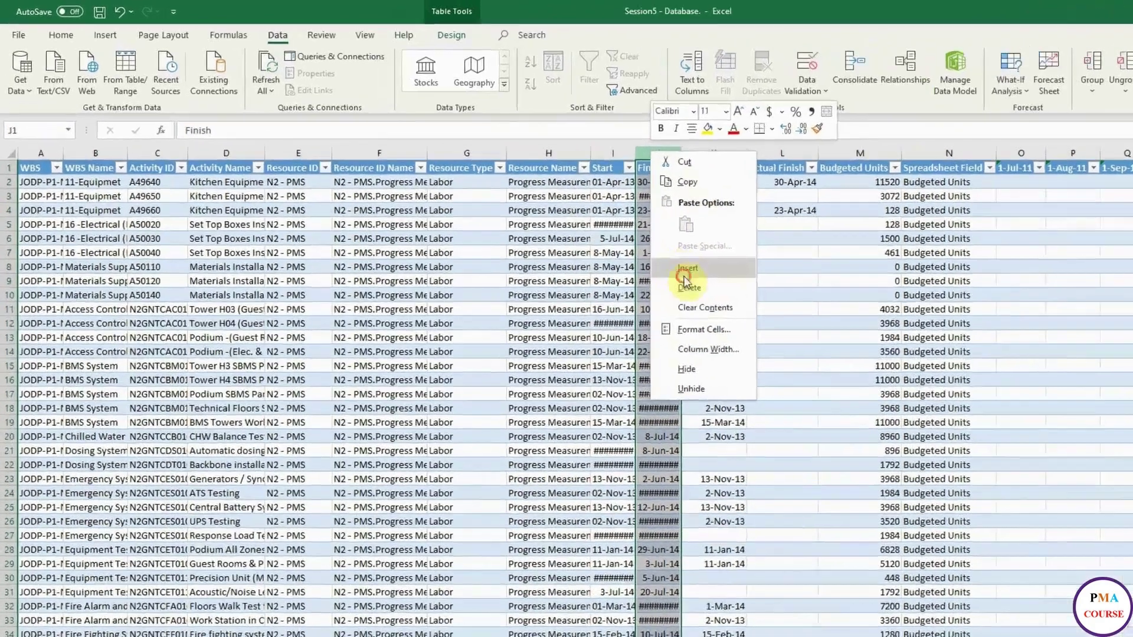
click(574, 223)
click(822, 169)
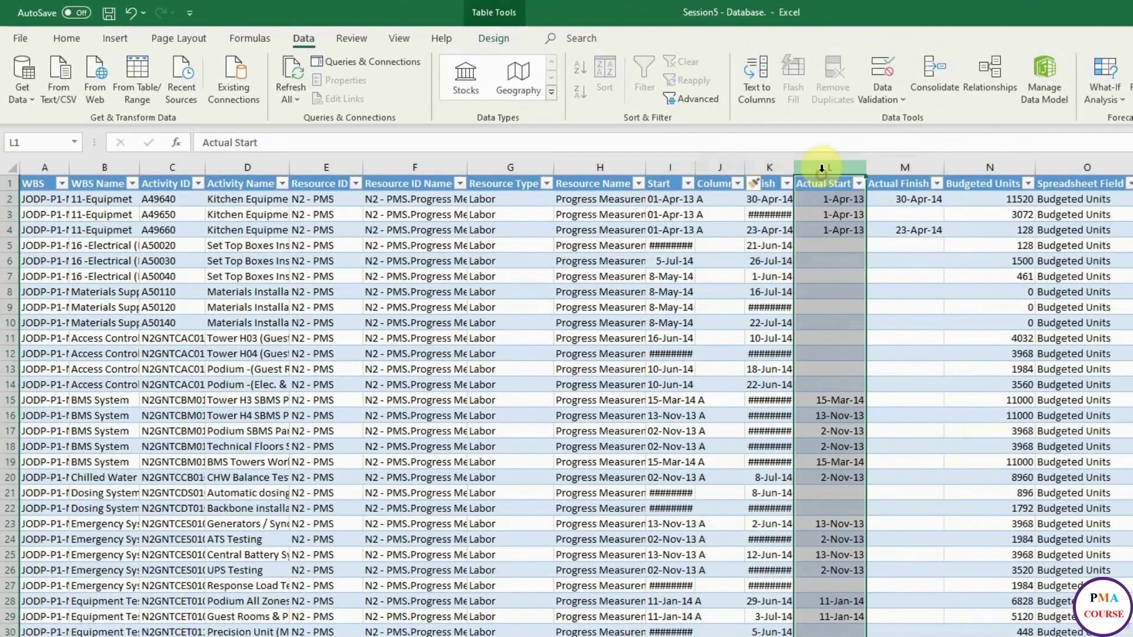
right_click(822, 167)
click(859, 296)
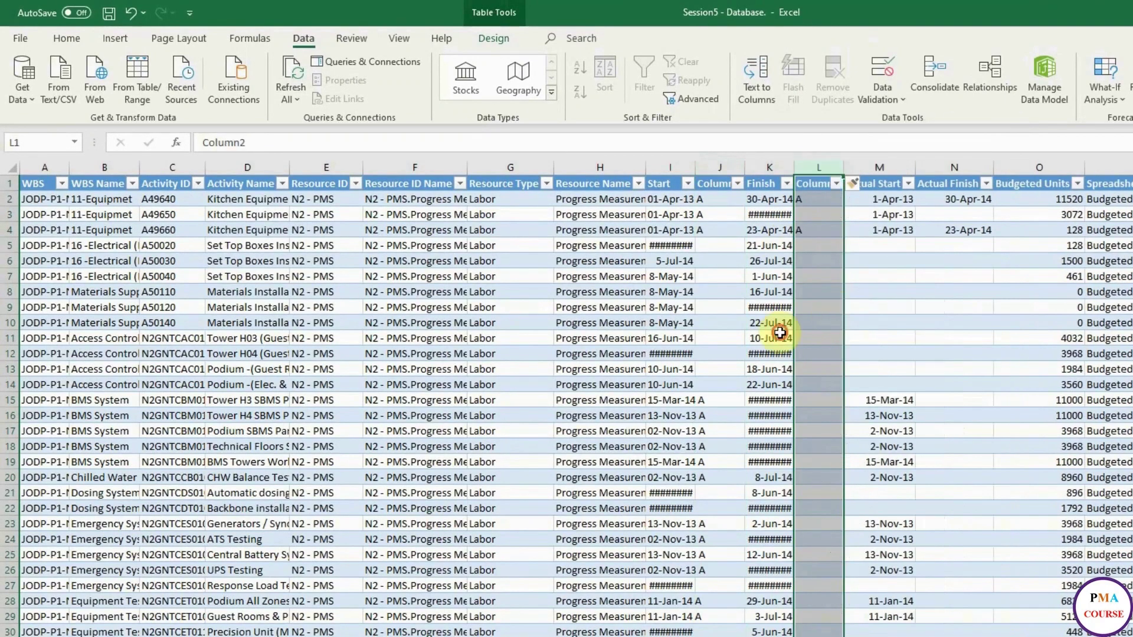
Step: Split the Aug14 Resources Start column with Text to Columns by tab, space and *, in General format, replacing the existing data
click(665, 167)
click(757, 92)
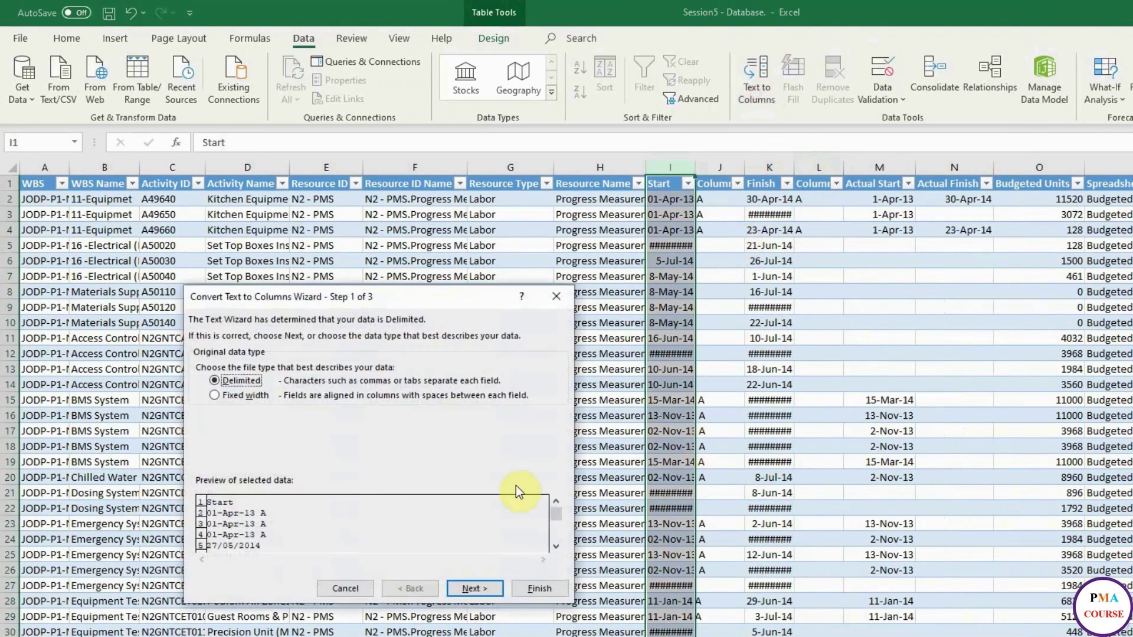
click(478, 588)
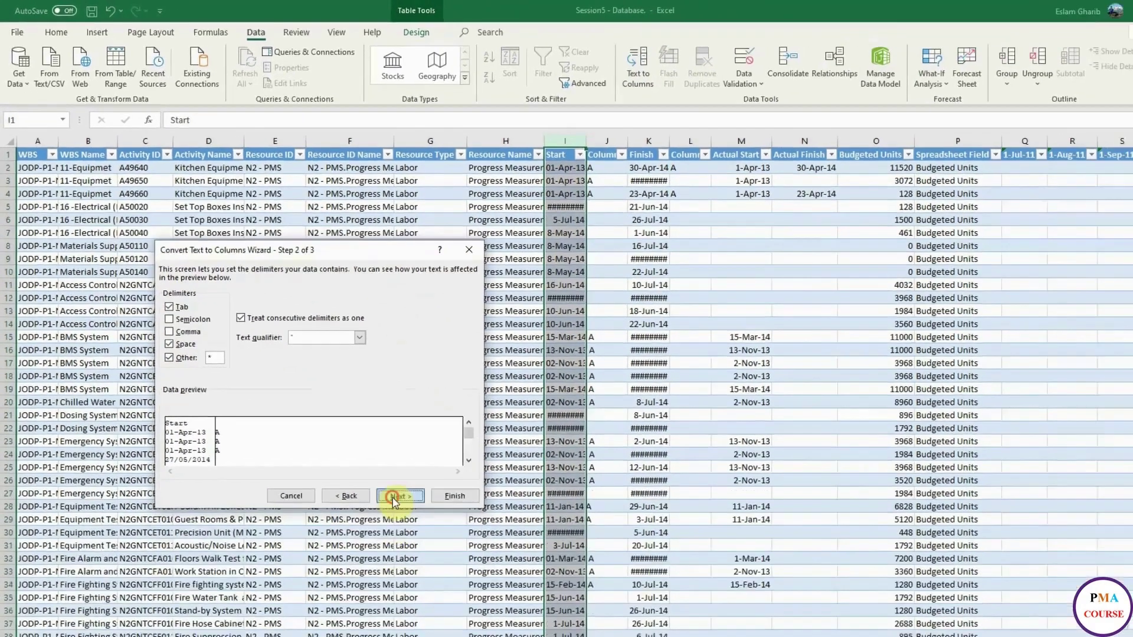
click(475, 589)
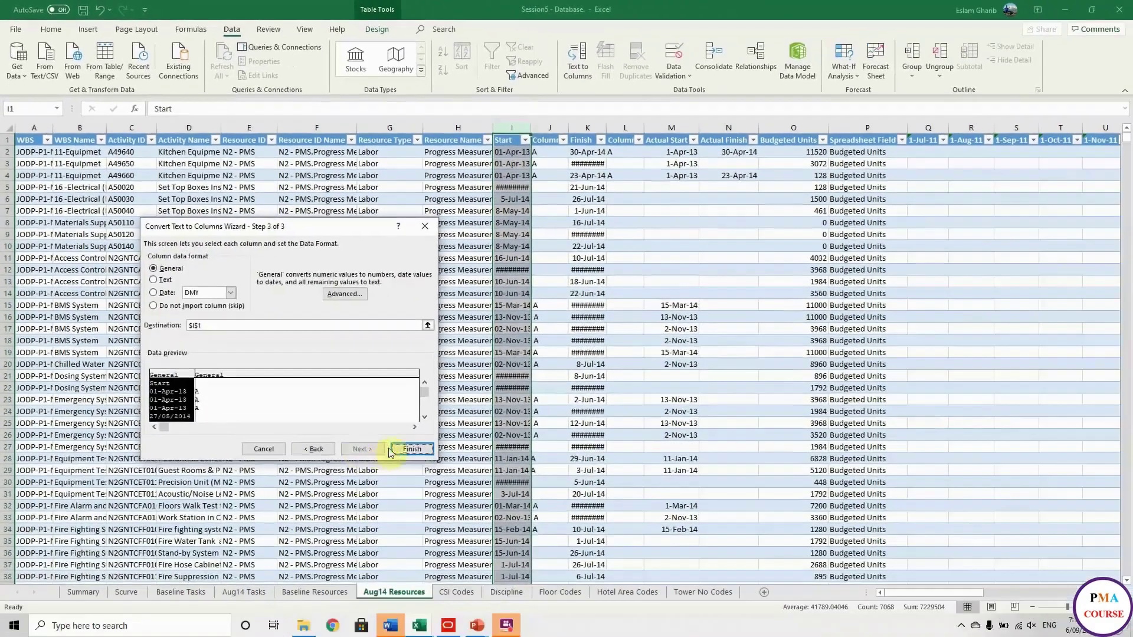
click(540, 589)
click(543, 345)
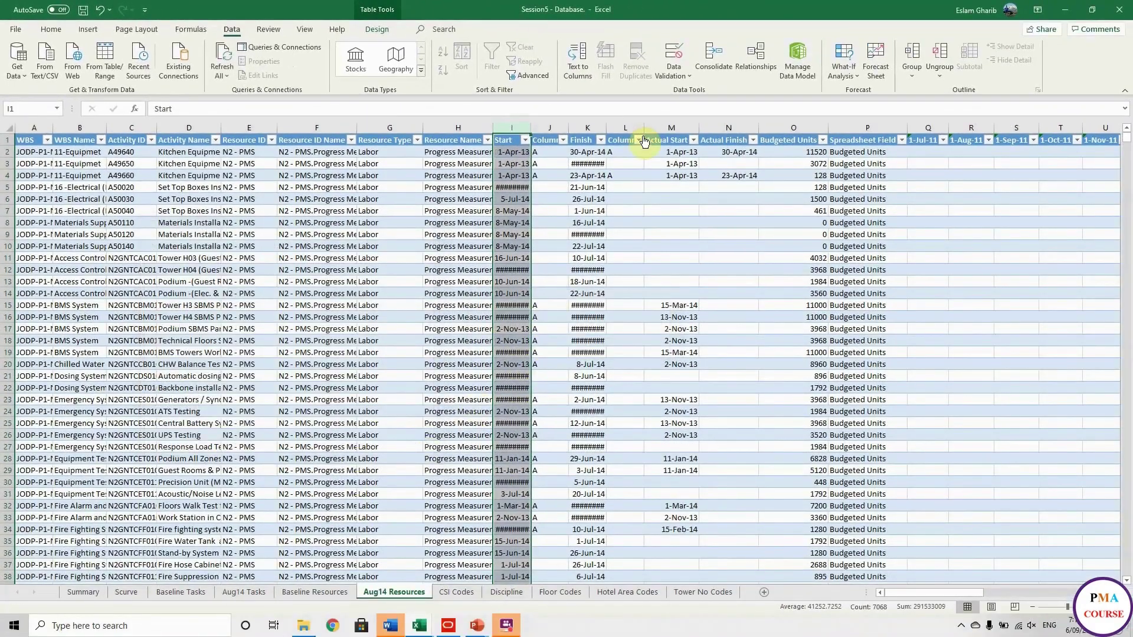
Step: Split the Aug14 Resources Finish column with Text to Columns as delimited data in General format, replacing the existing data
click(589, 132)
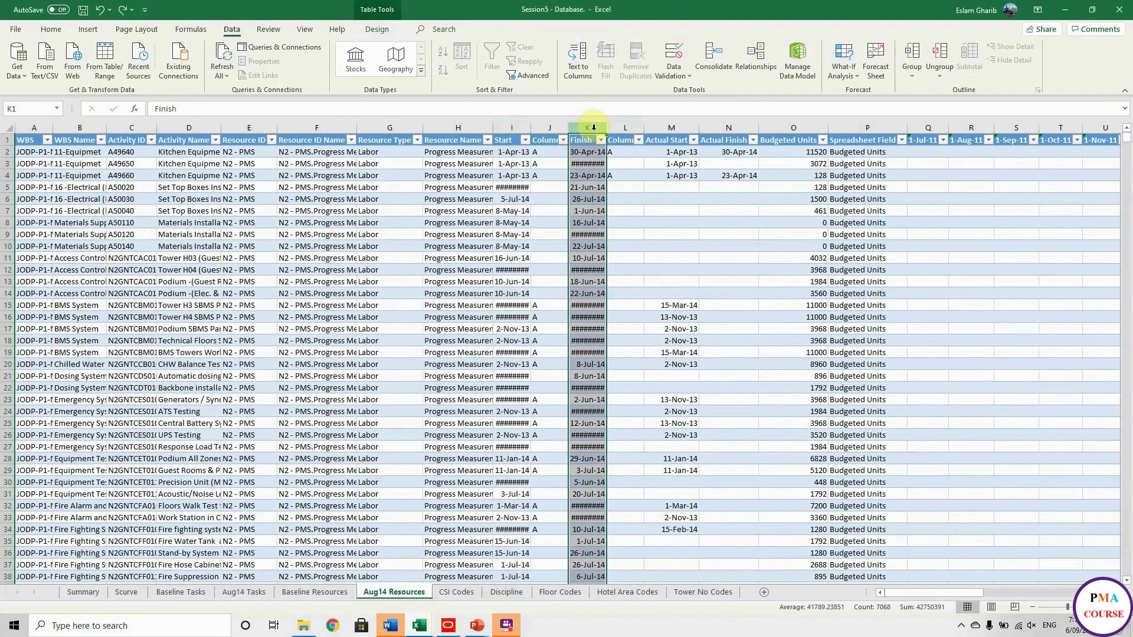
click(587, 175)
click(586, 129)
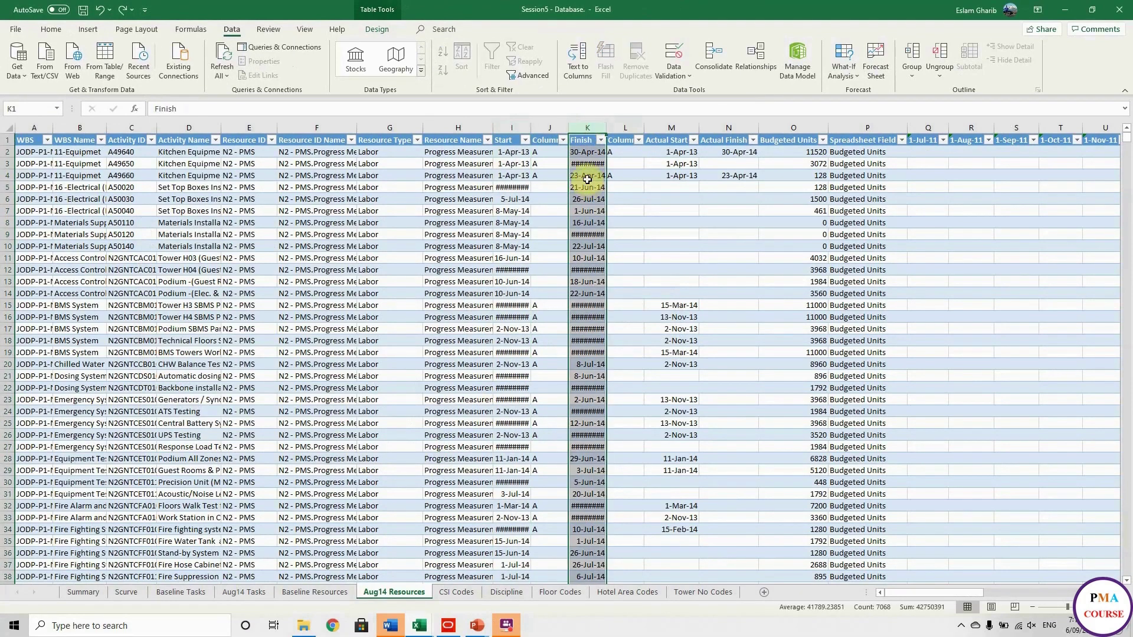
click(578, 59)
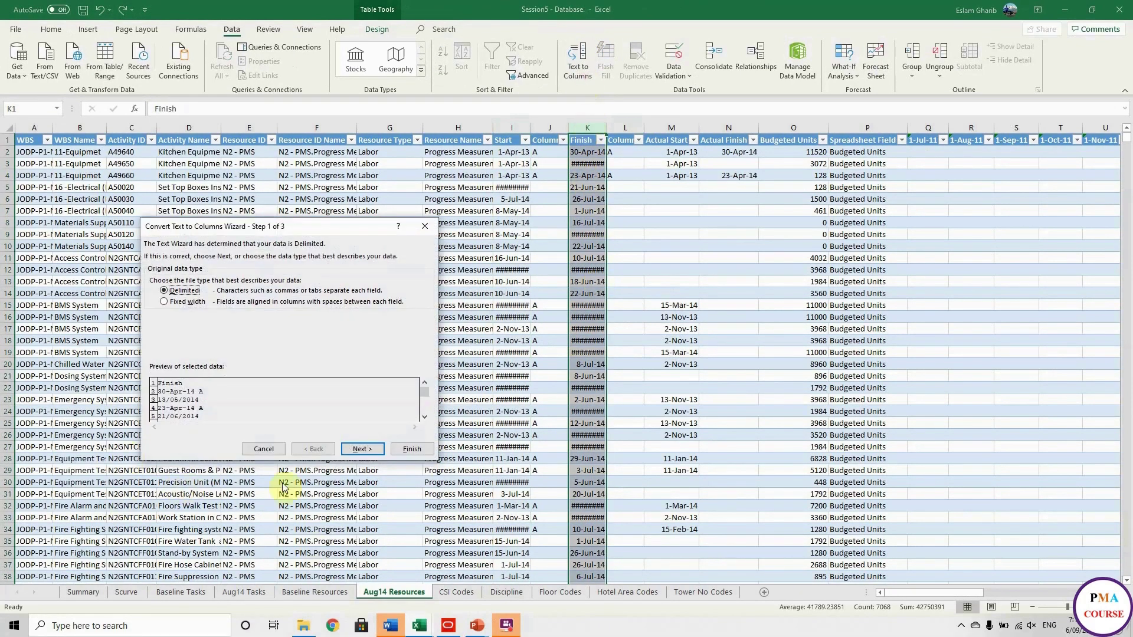
click(372, 451)
click(370, 453)
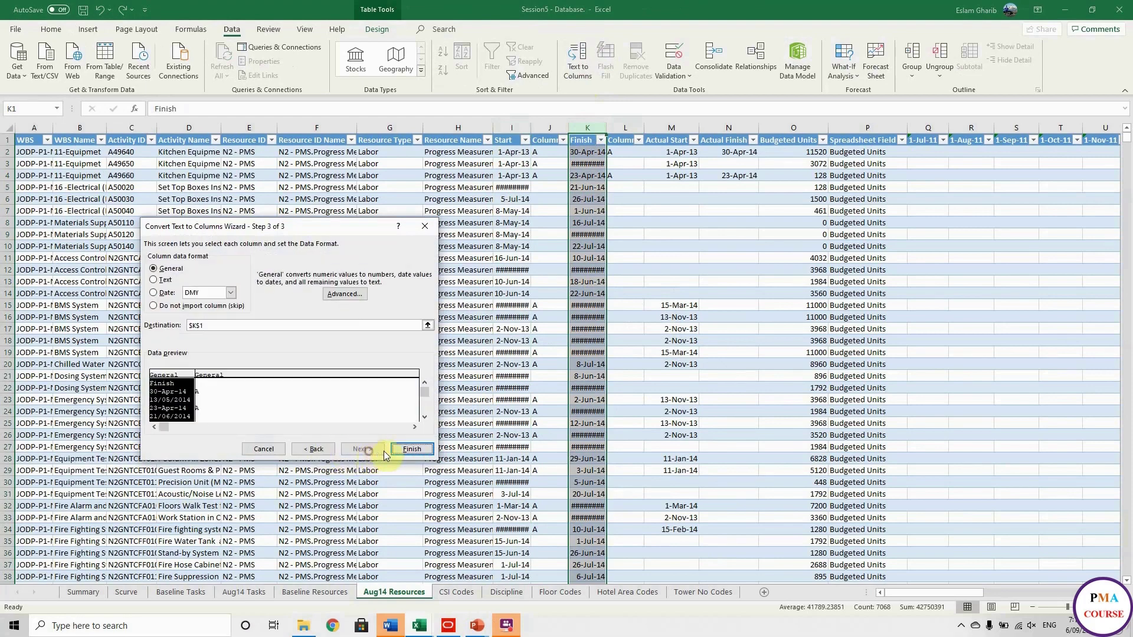
click(411, 451)
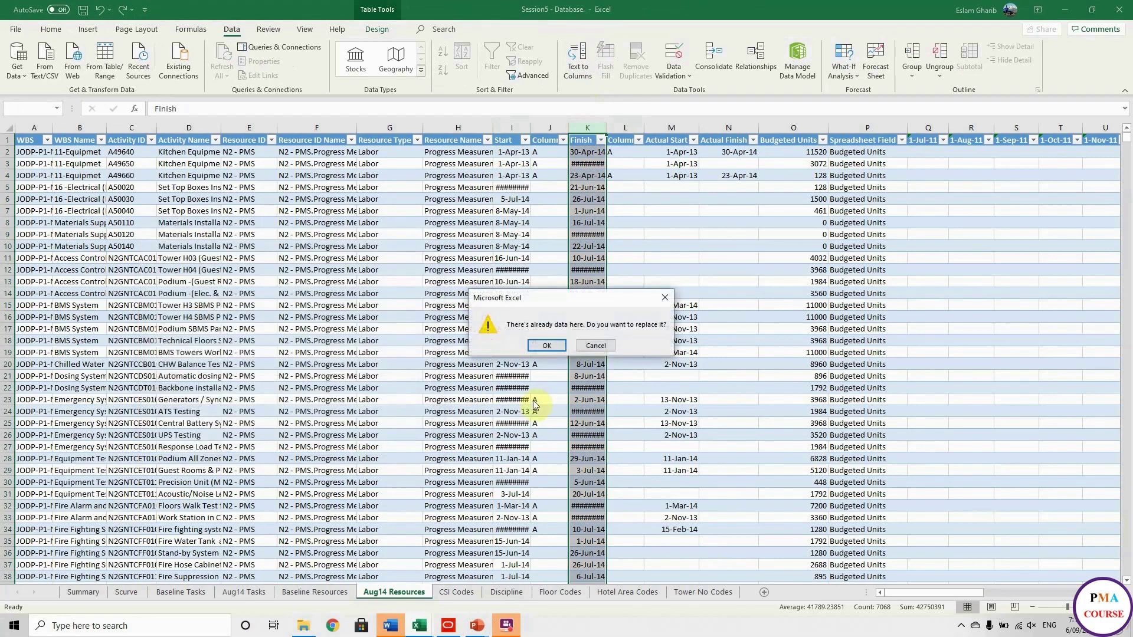
click(547, 346)
click(558, 345)
Step: Check the Finish and Start filter lists on Aug14 Resources for non-date entries, without applying a filter
click(601, 141)
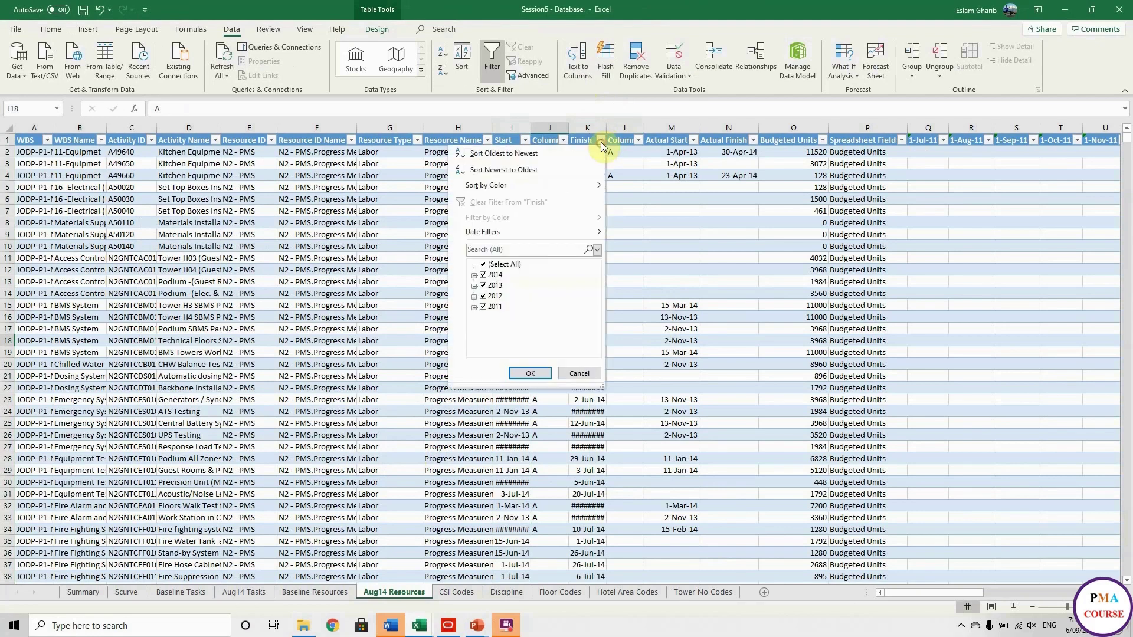
click(578, 374)
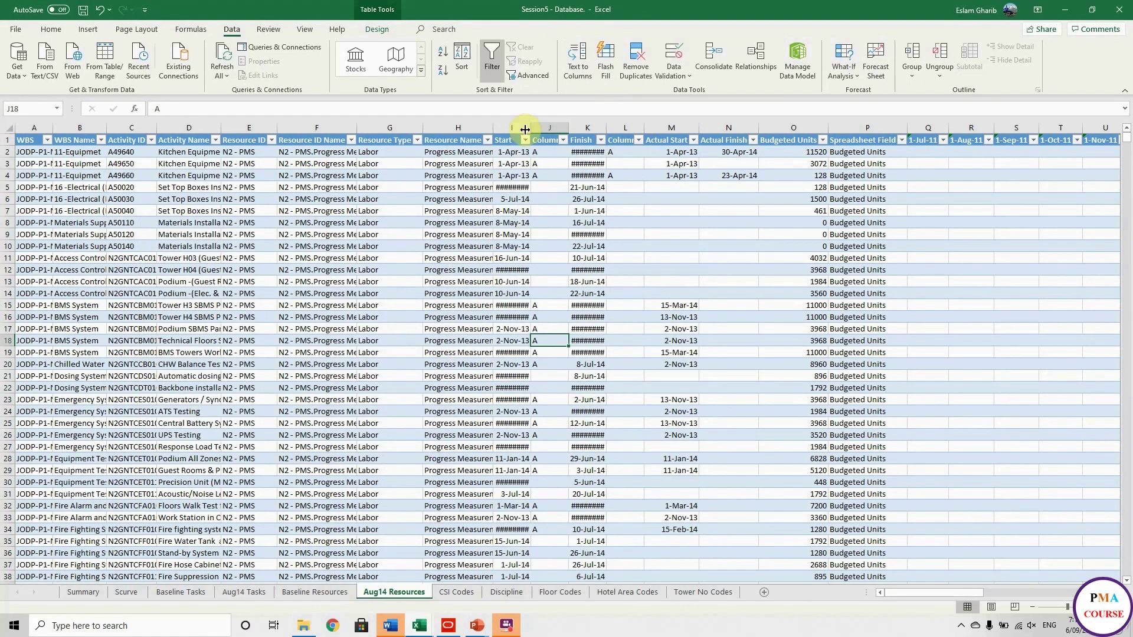
click(524, 140)
click(506, 372)
Step: Delete the two leftover helper columns after Start and Finish on the Aug14 Resources sheet
click(552, 127)
right_click(552, 128)
click(590, 245)
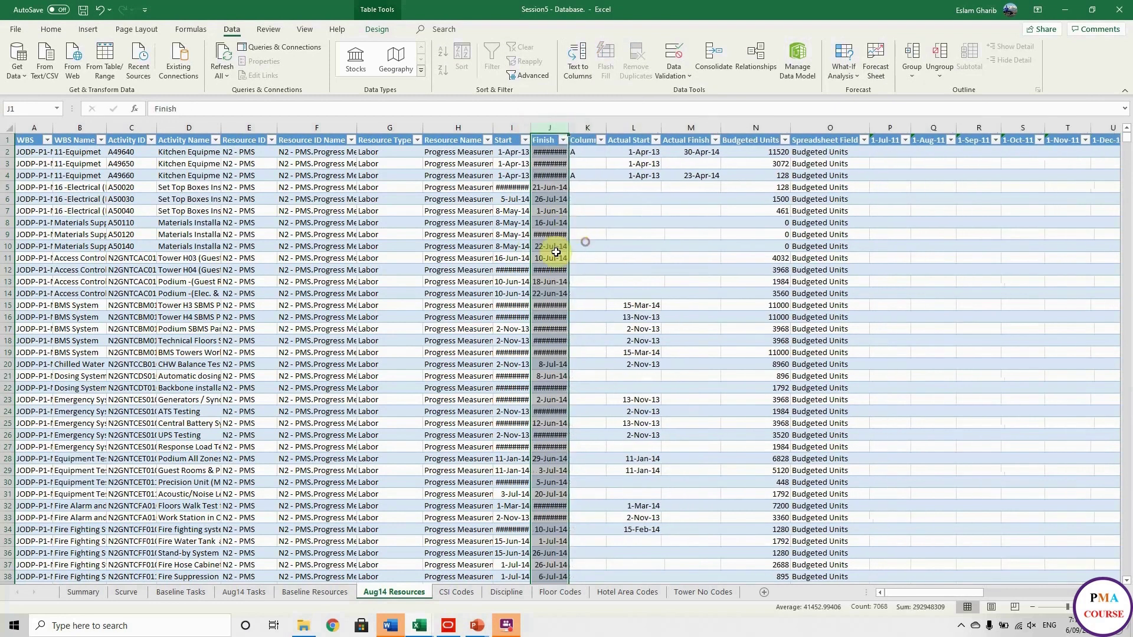
click(588, 128)
right_click(588, 128)
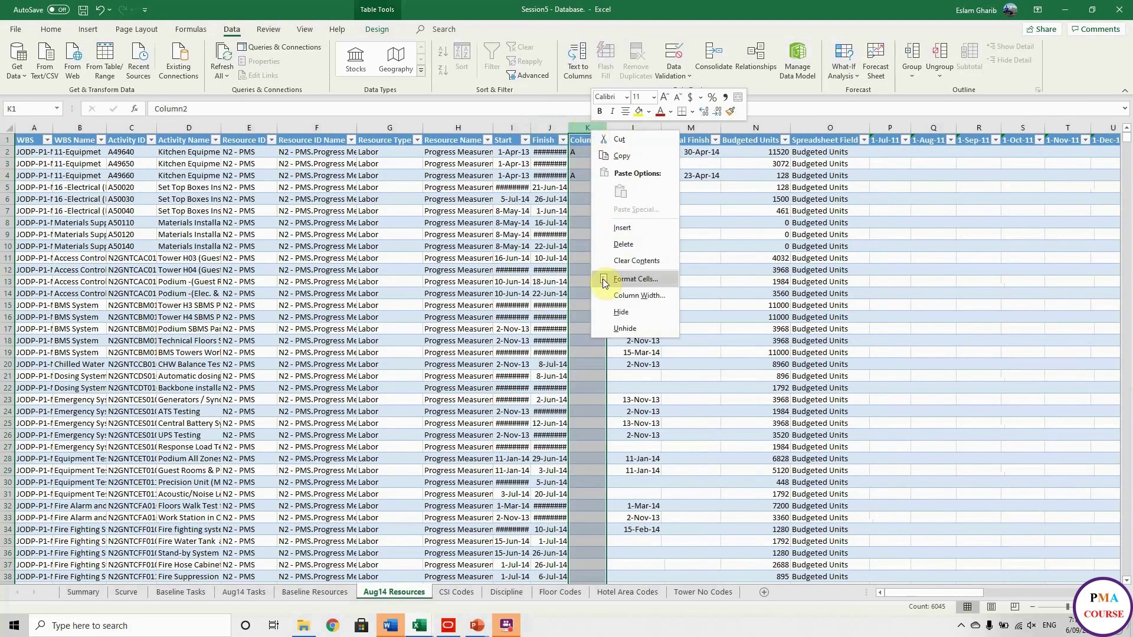
click(625, 244)
click(512, 411)
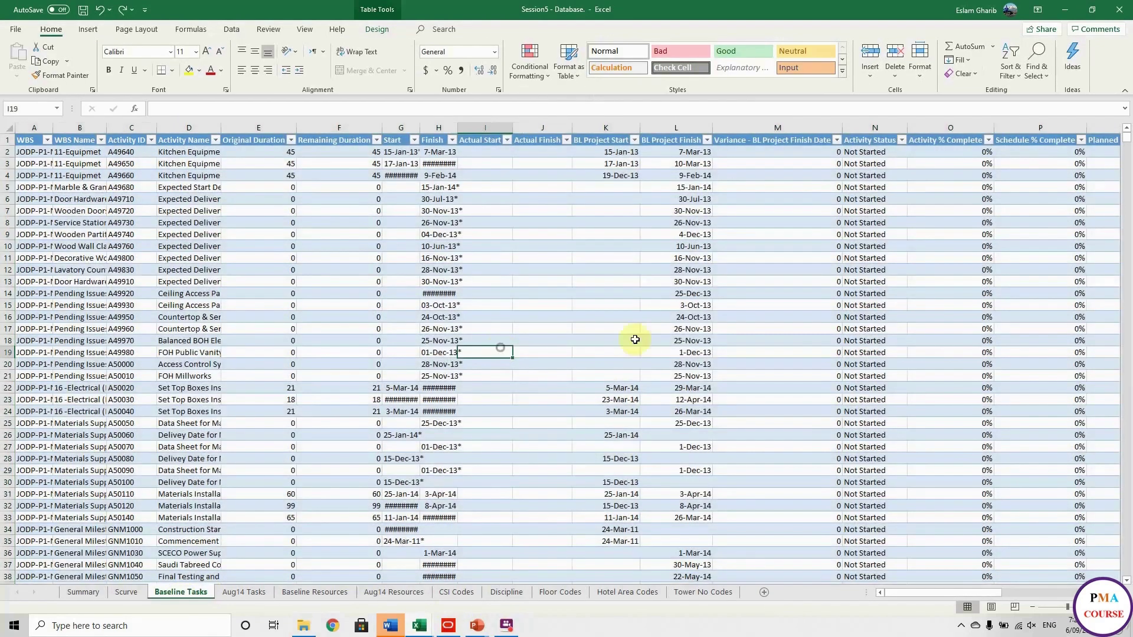
Step: On the Baseline Tasks sheet, change the Earned Value Cost and Budgeted Total Cost columns from currency to Number format
drag(908, 584, 1015, 580)
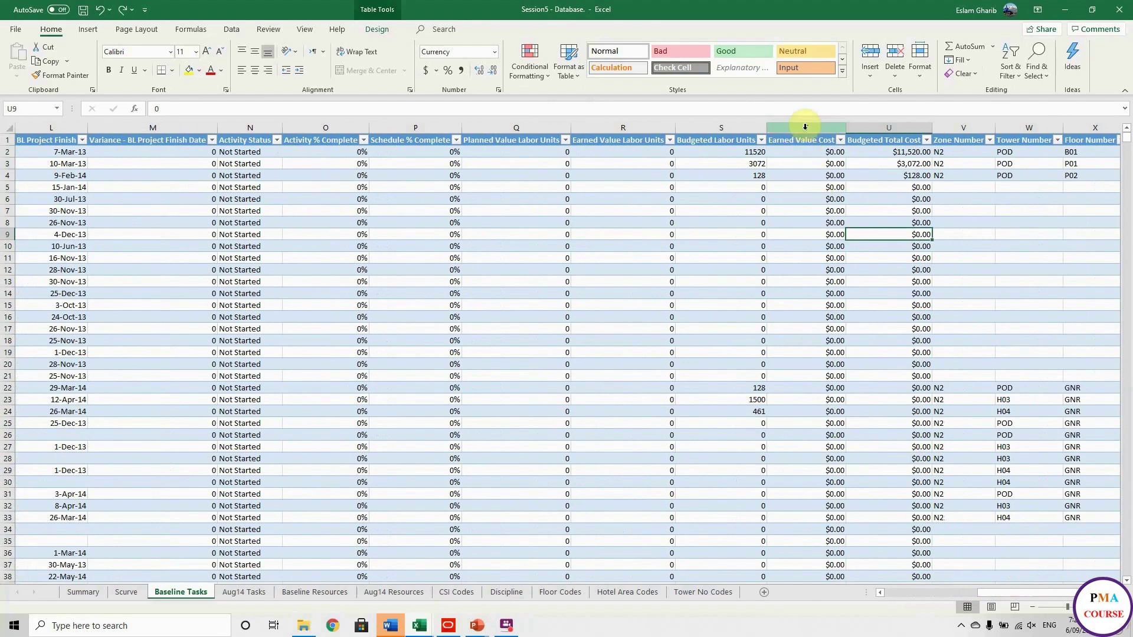
drag(804, 124, 900, 117)
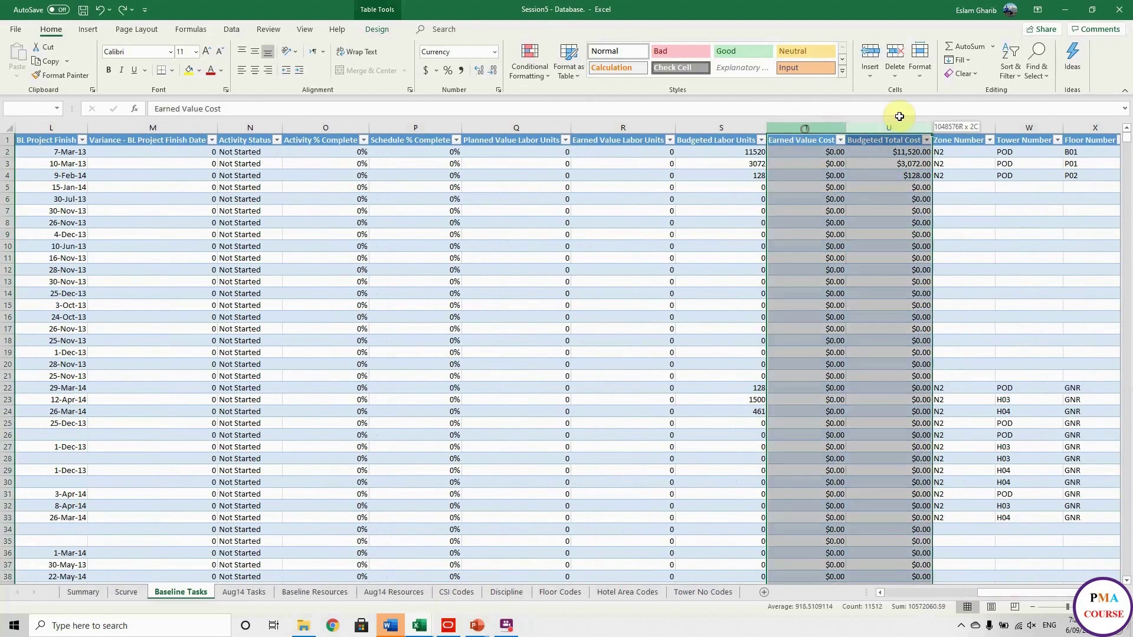
click(495, 52)
click(479, 96)
click(705, 293)
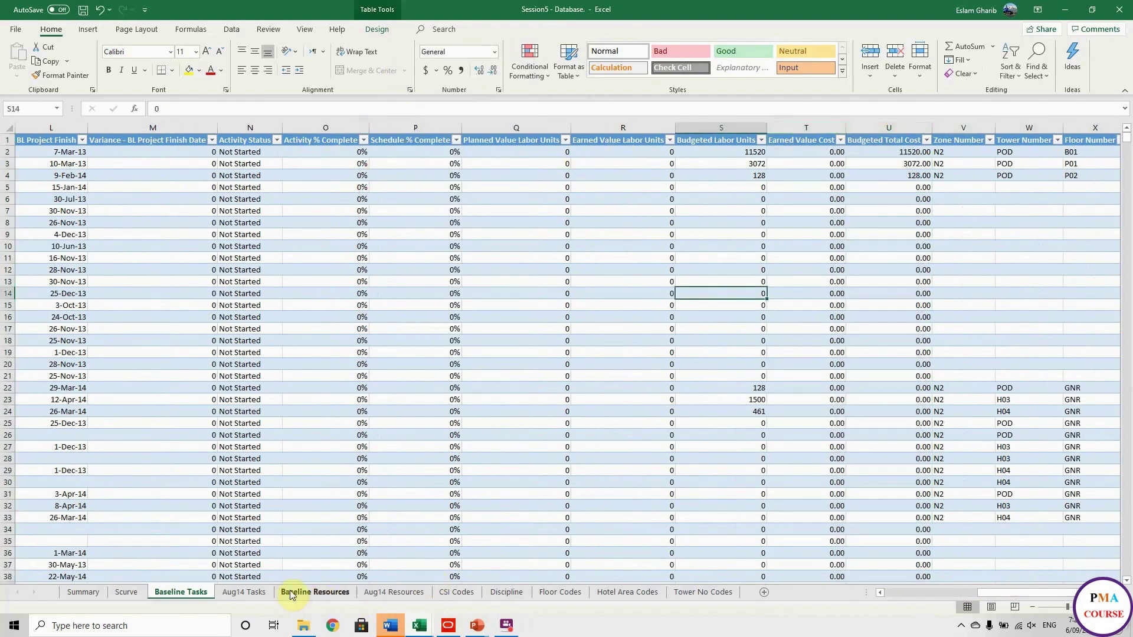
Step: Delete the empty Column1 between Earned Value Cost and Budgeted Total Cost on the Aug14 Tasks sheet
click(240, 593)
click(681, 387)
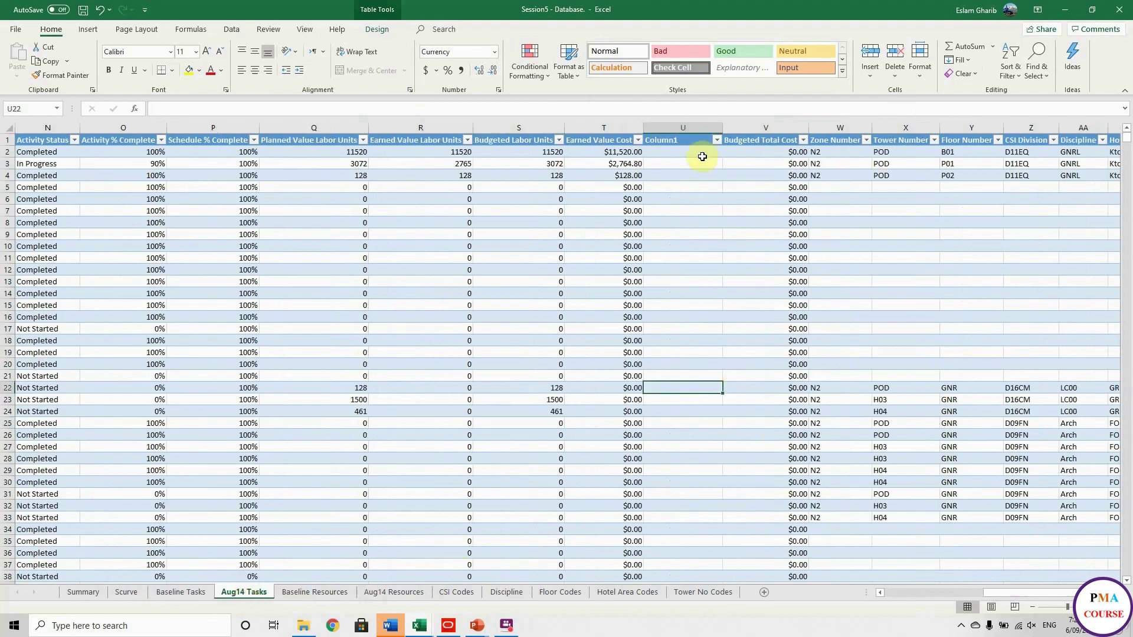
right_click(683, 124)
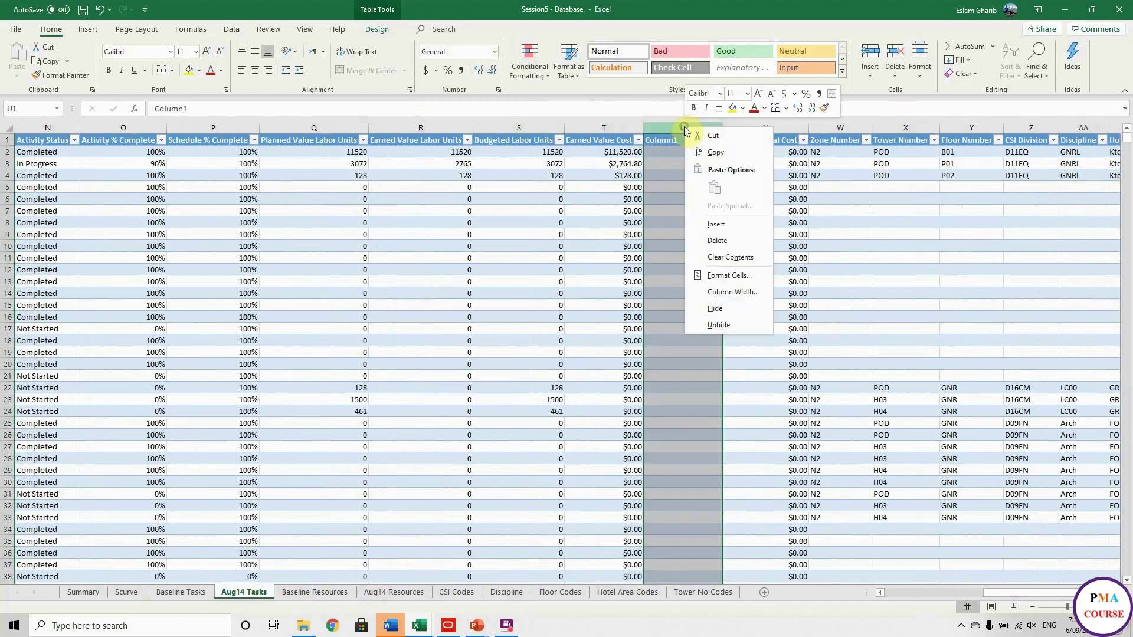
click(717, 236)
click(635, 246)
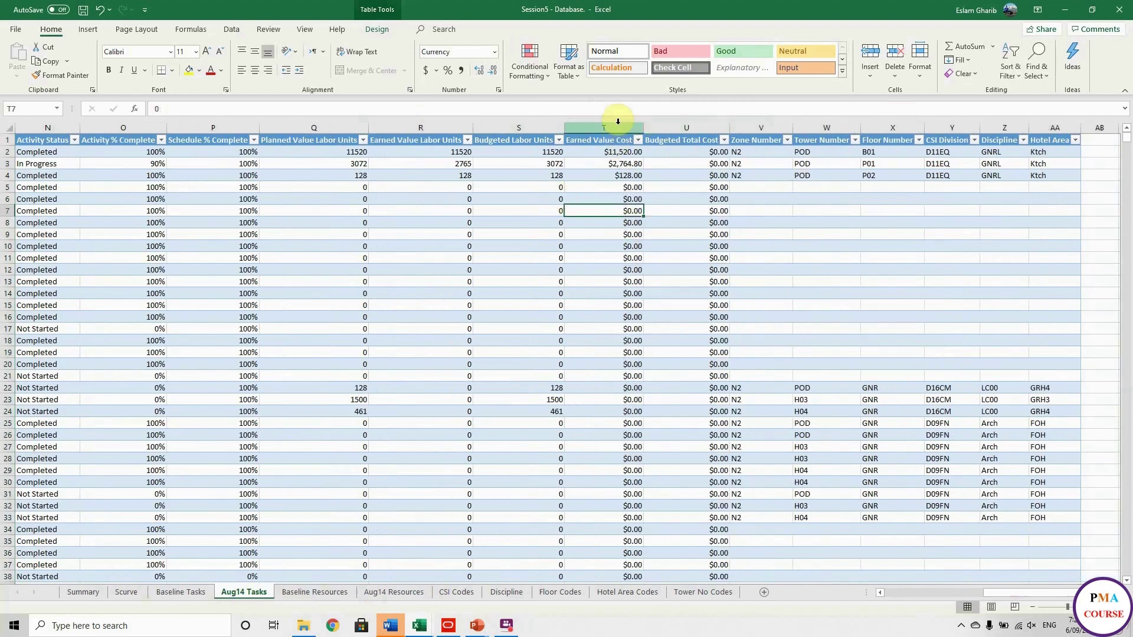
Step: Change the Earned Value Cost and Budgeted Total Cost columns on Aug14 Tasks to Number format
drag(608, 126, 672, 127)
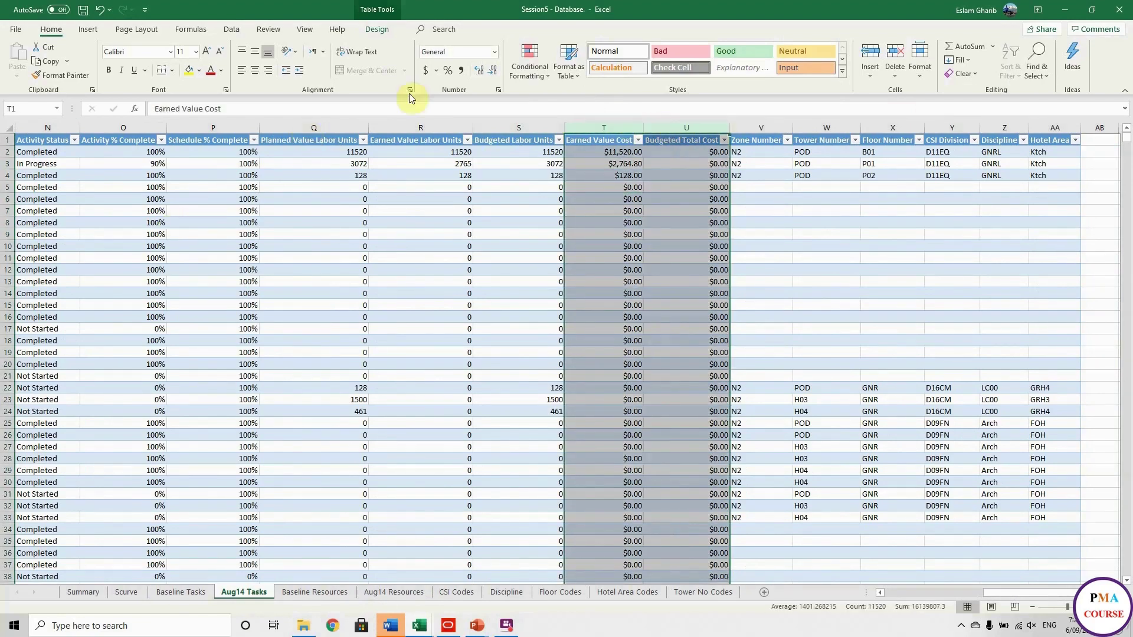
click(494, 52)
click(454, 103)
click(505, 236)
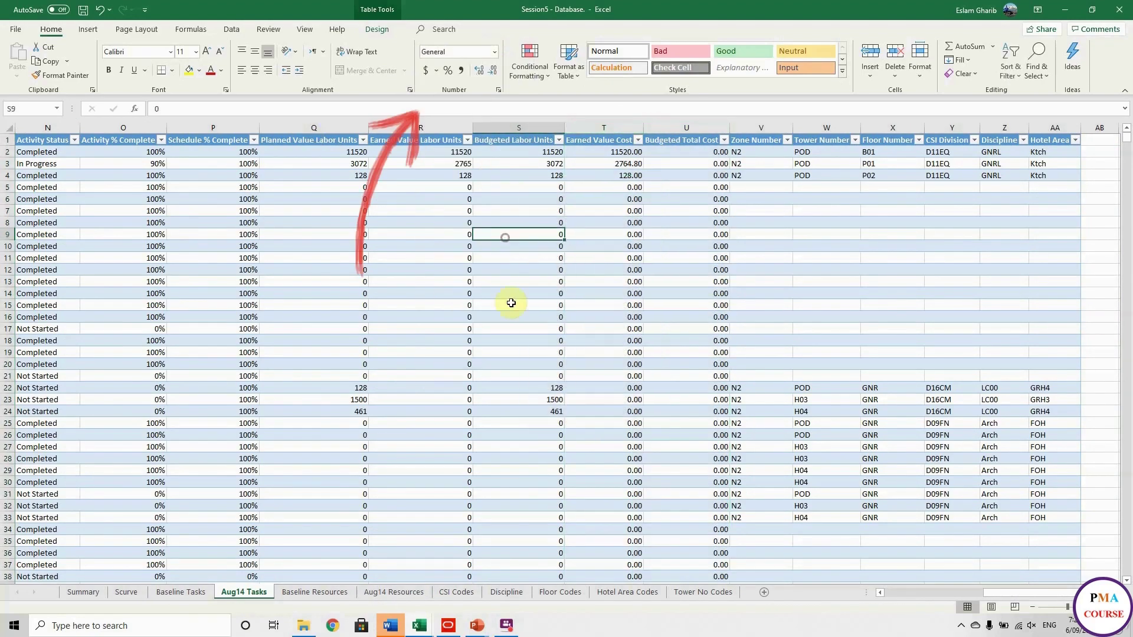
Step: Check the Baseline Resources sheet for currency signs, review the Adjust Database slide in PowerPoint, and return to the Excel workbook
click(299, 593)
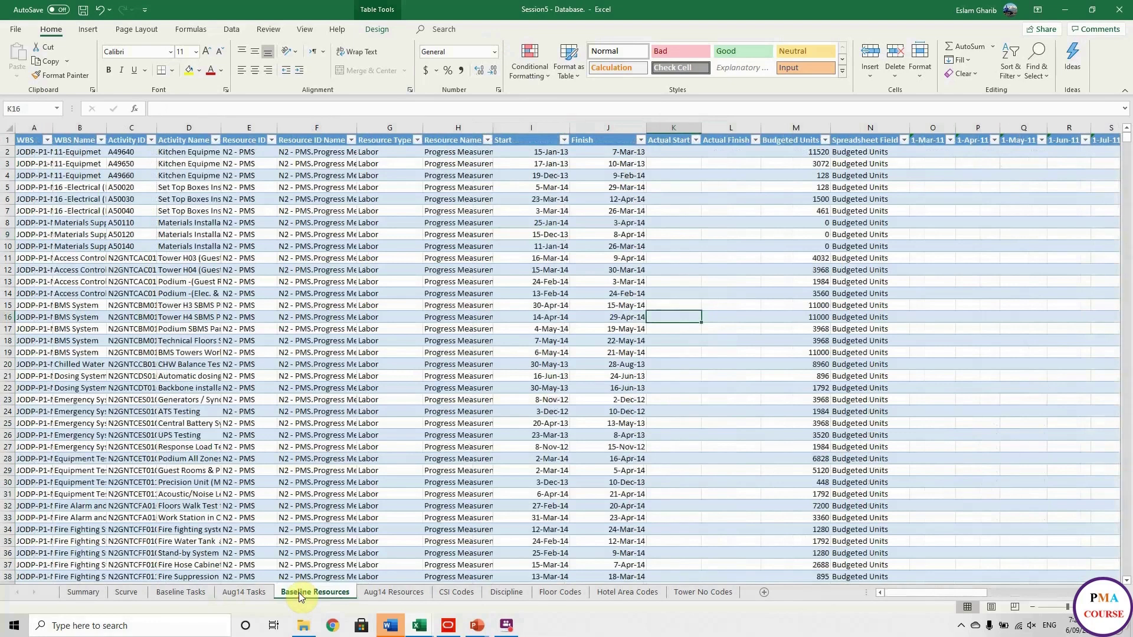
click(410, 482)
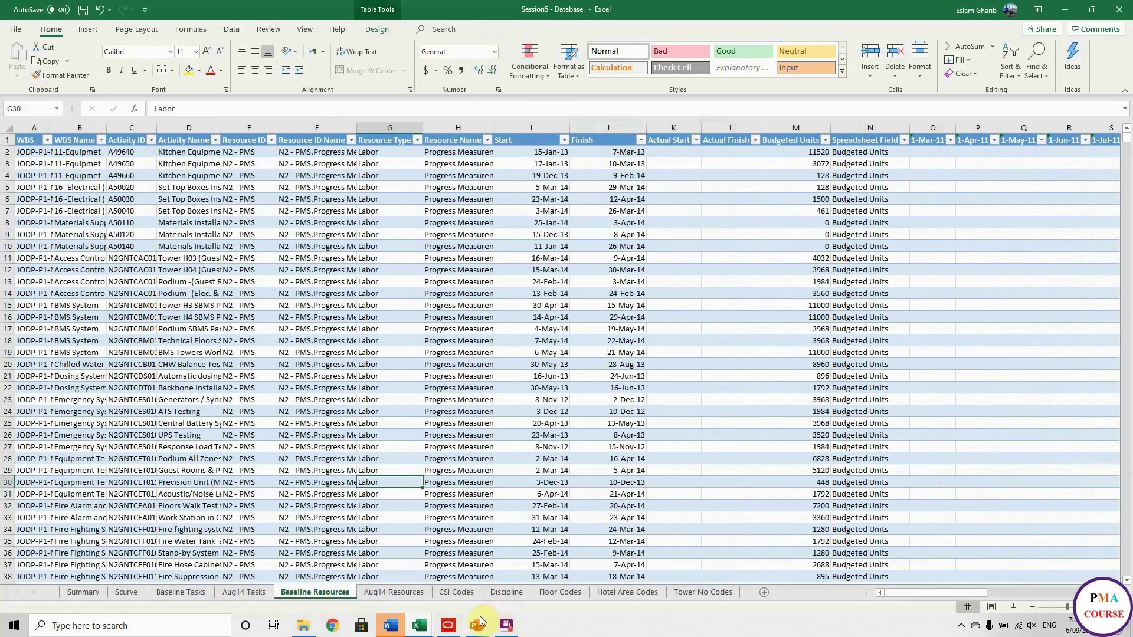
mouse_move(481, 621)
click(561, 574)
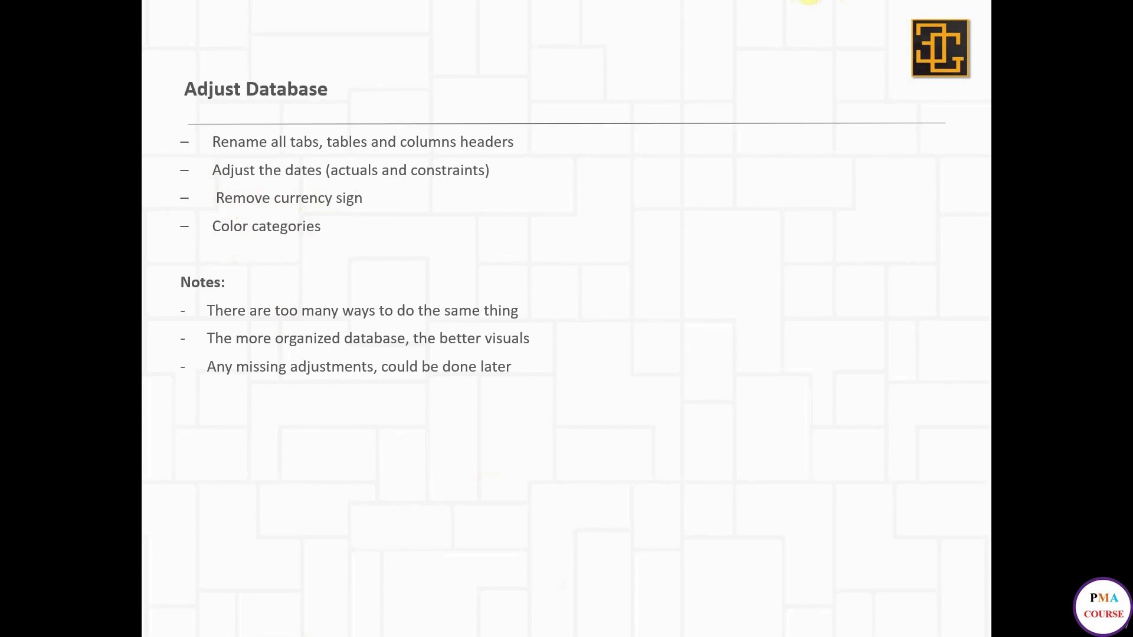
key(alt+Tab)
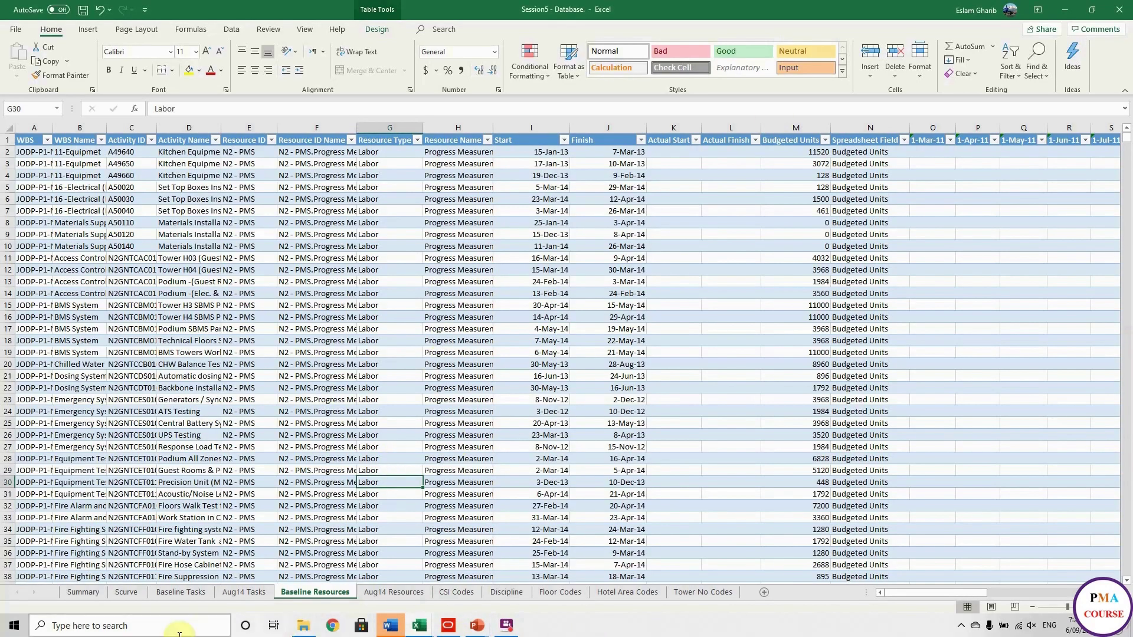
click(188, 532)
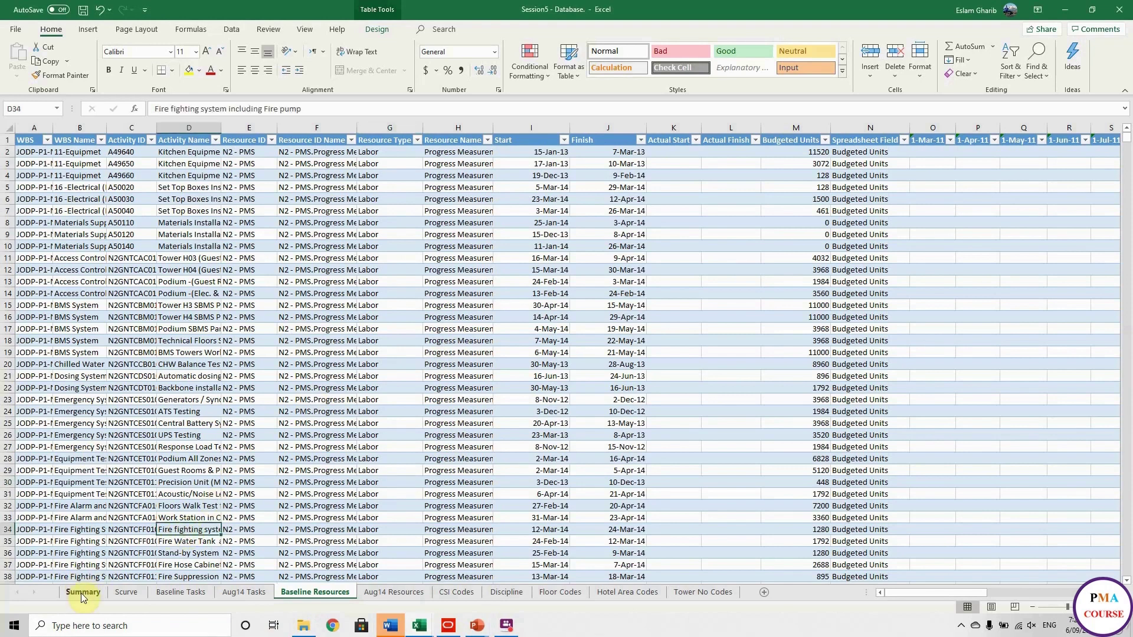
Step: Group the Summary and Scurve sheets and color their tabs green
click(83, 594)
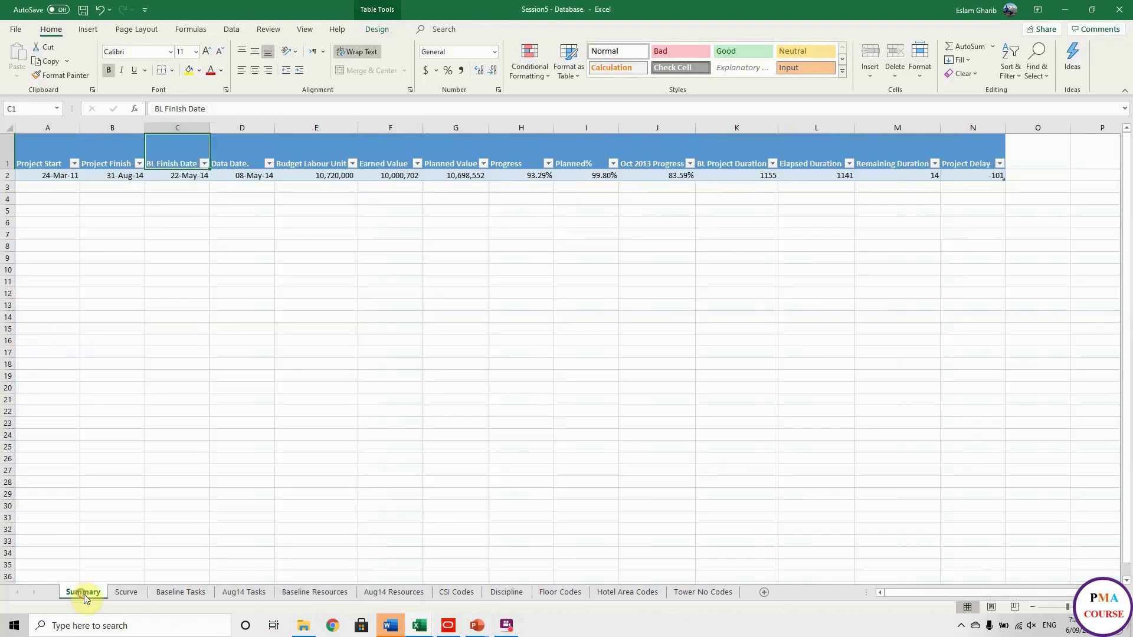
ctrl+click(125, 593)
right_click(125, 594)
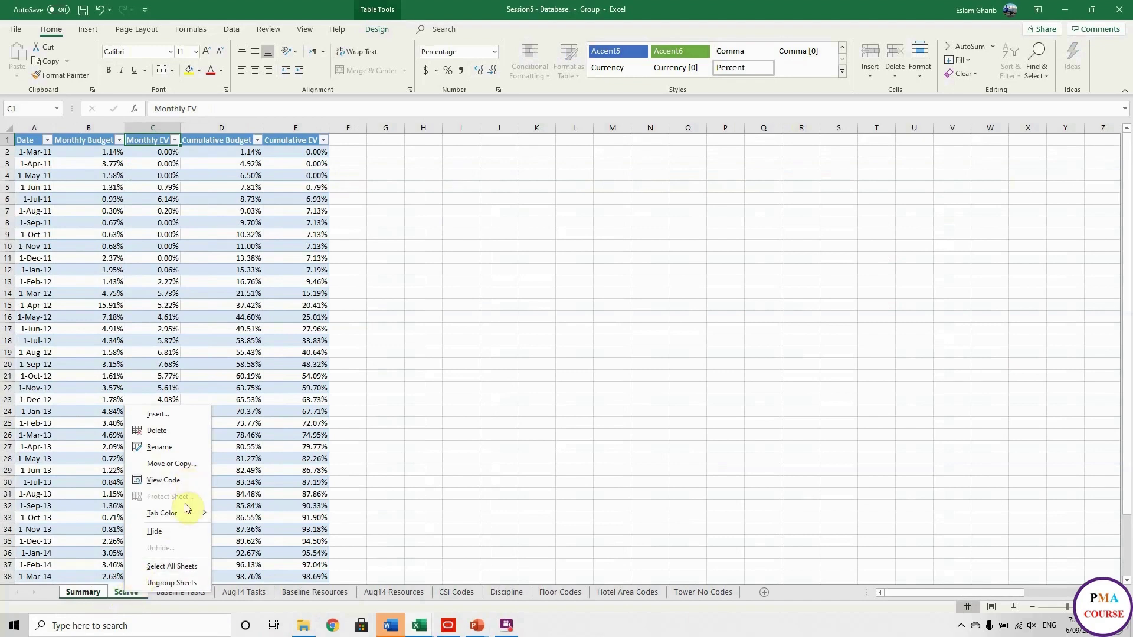
mouse_move(183, 524)
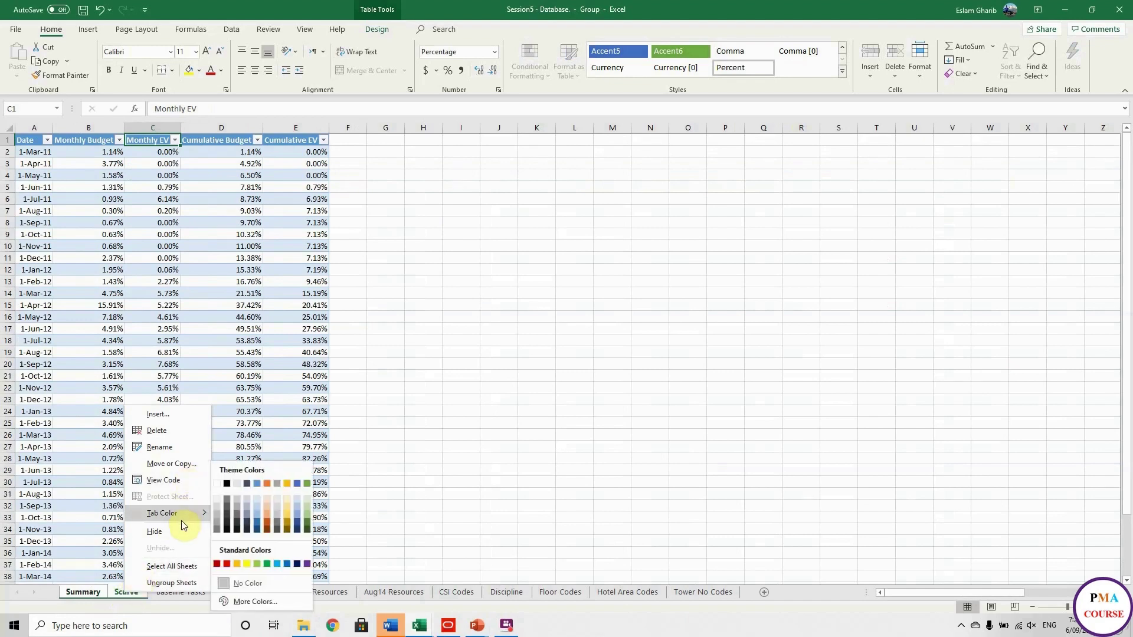
click(308, 485)
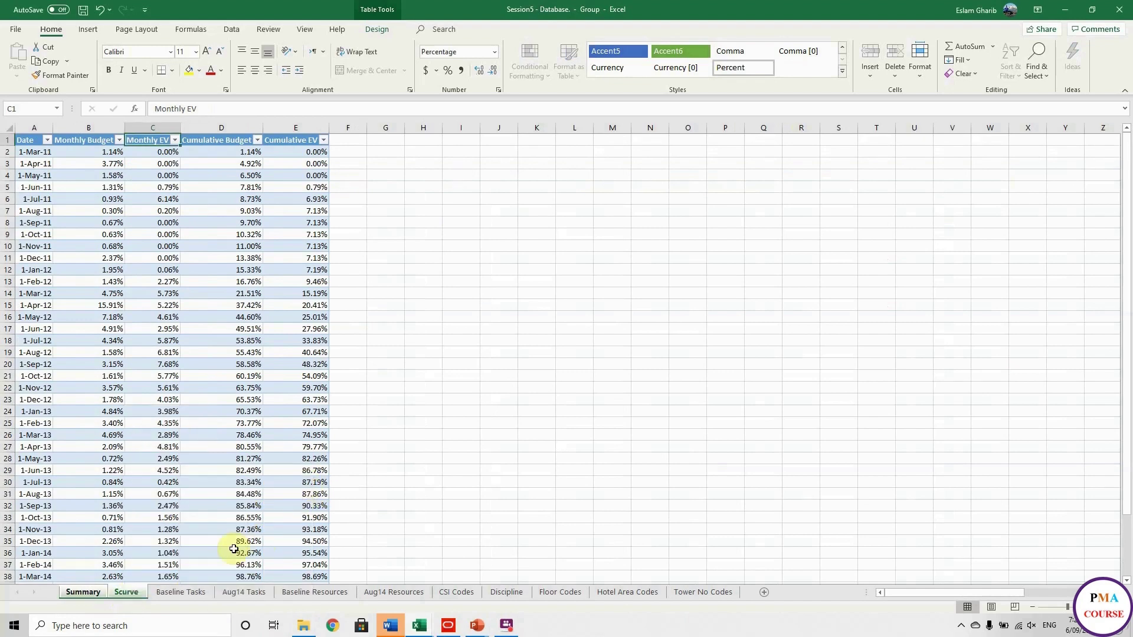
Step: Group the Baseline Tasks and Aug14 Tasks sheets and color their tabs blue
click(178, 592)
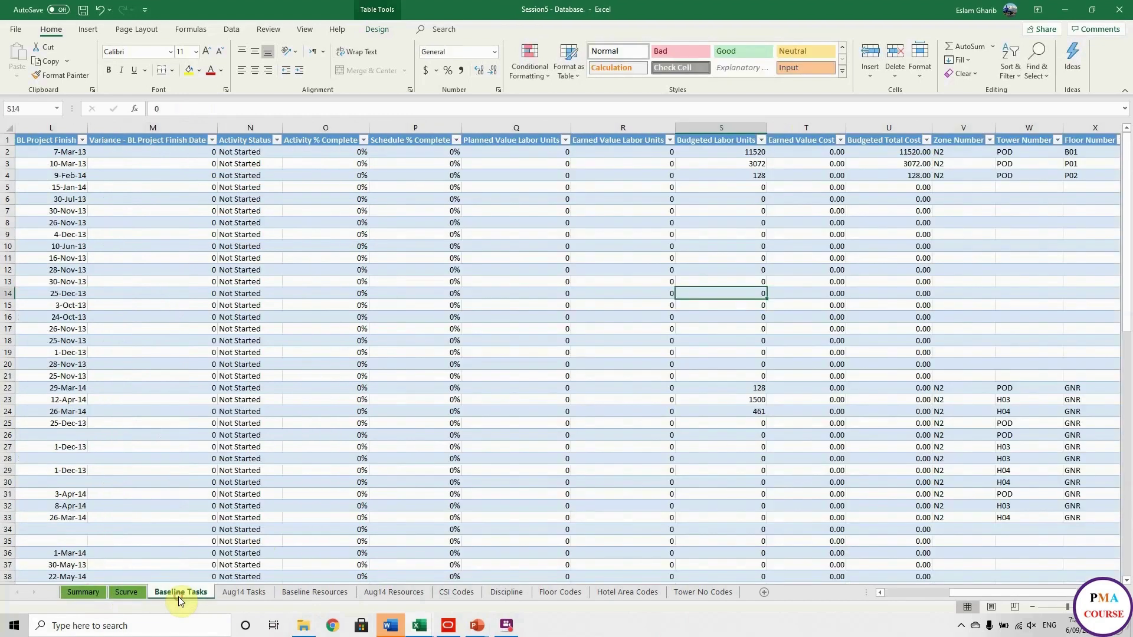
right_click(233, 593)
mouse_move(285, 514)
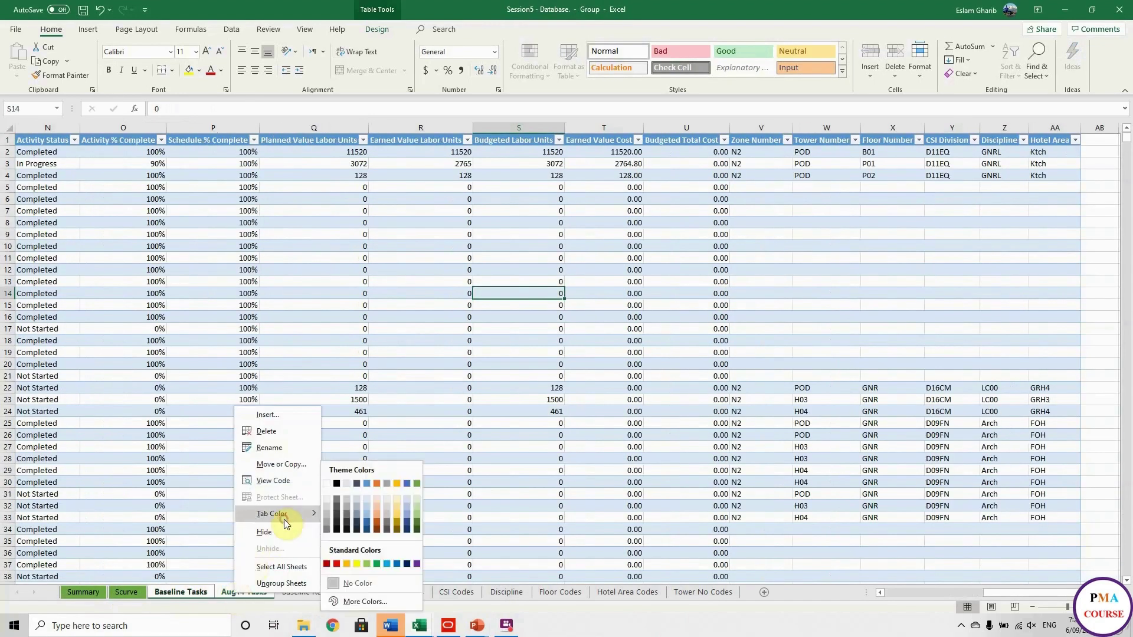
click(366, 483)
Step: Group the Baseline Resources and Aug14 Resources sheets and color their tabs gold
click(319, 592)
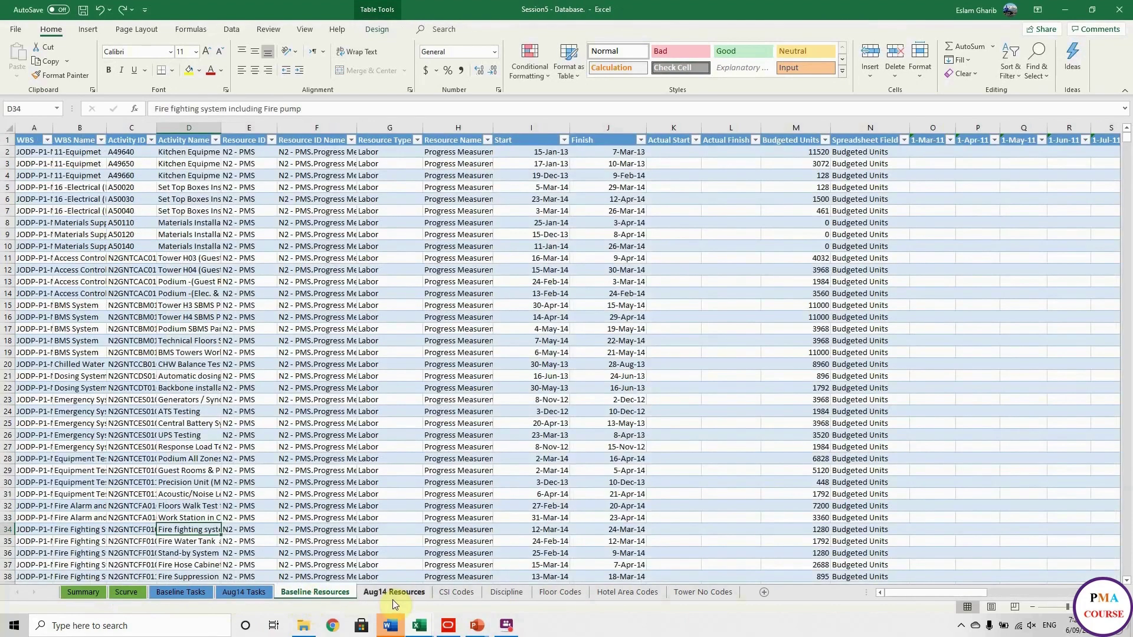
ctrl+click(392, 600)
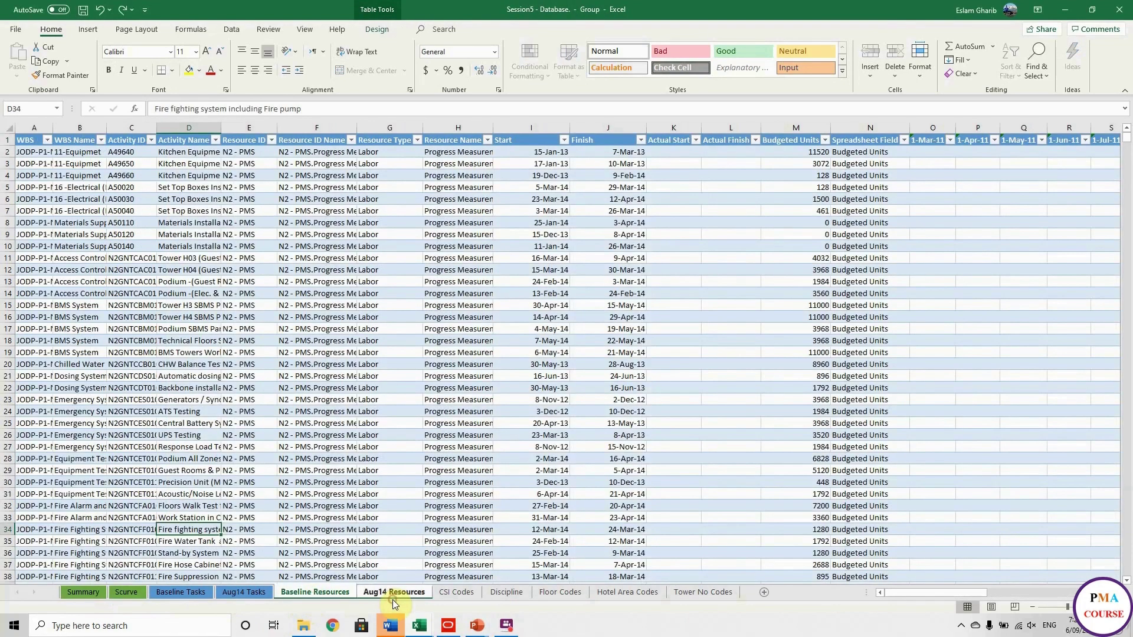
right_click(392, 597)
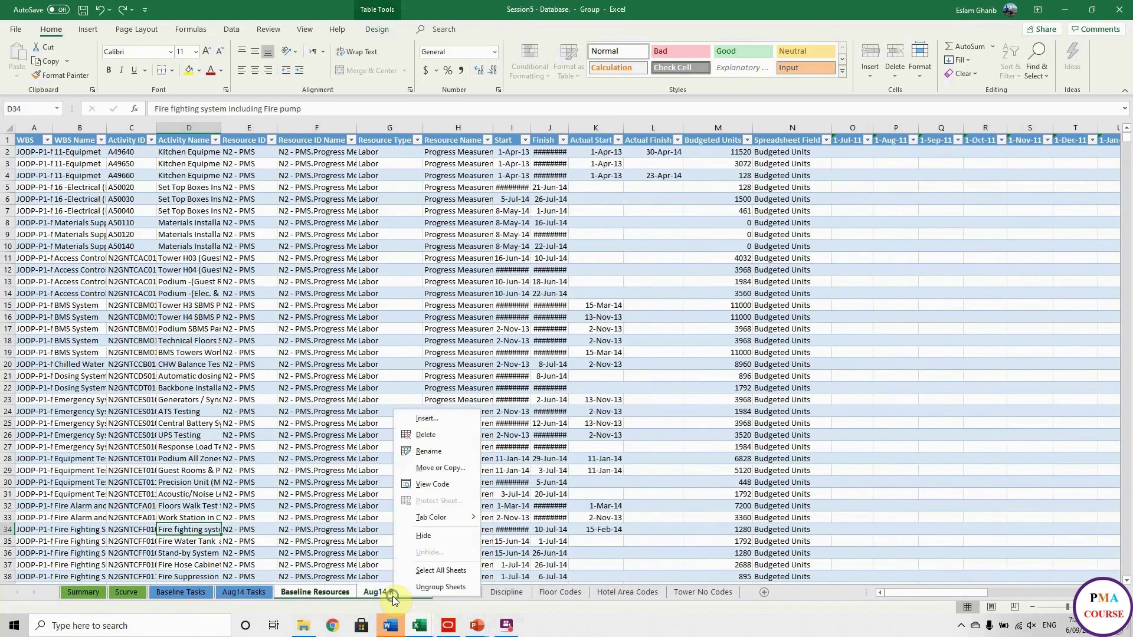
mouse_move(434, 518)
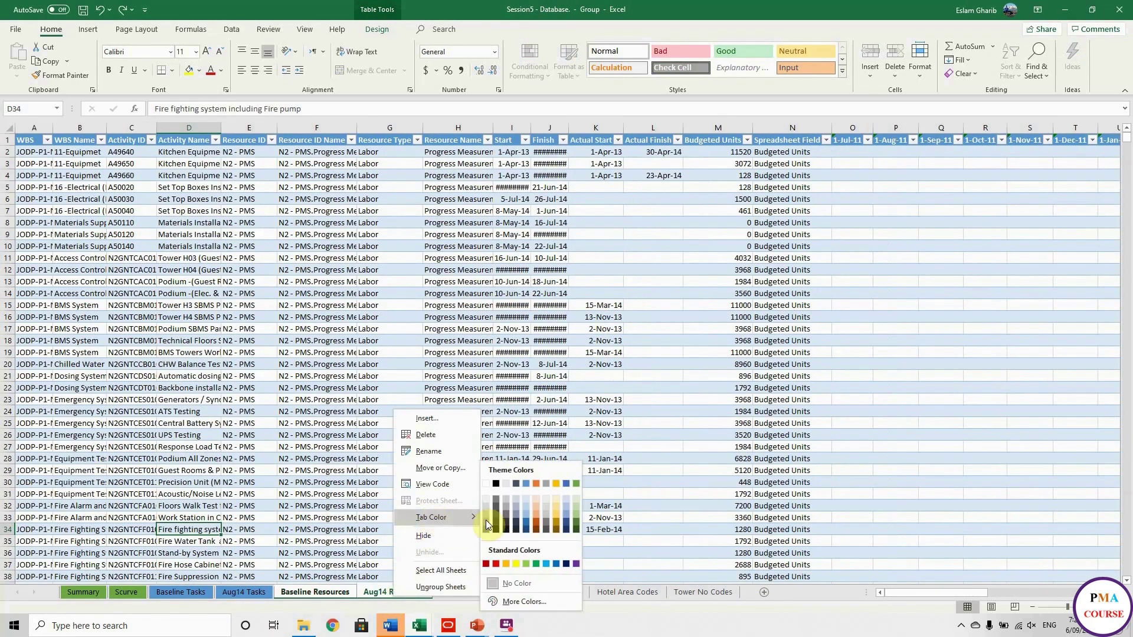
click(555, 484)
Step: Group the five code sheets from CSI Codes through Tower No Codes, color their tabs orange, and ungroup them
click(454, 593)
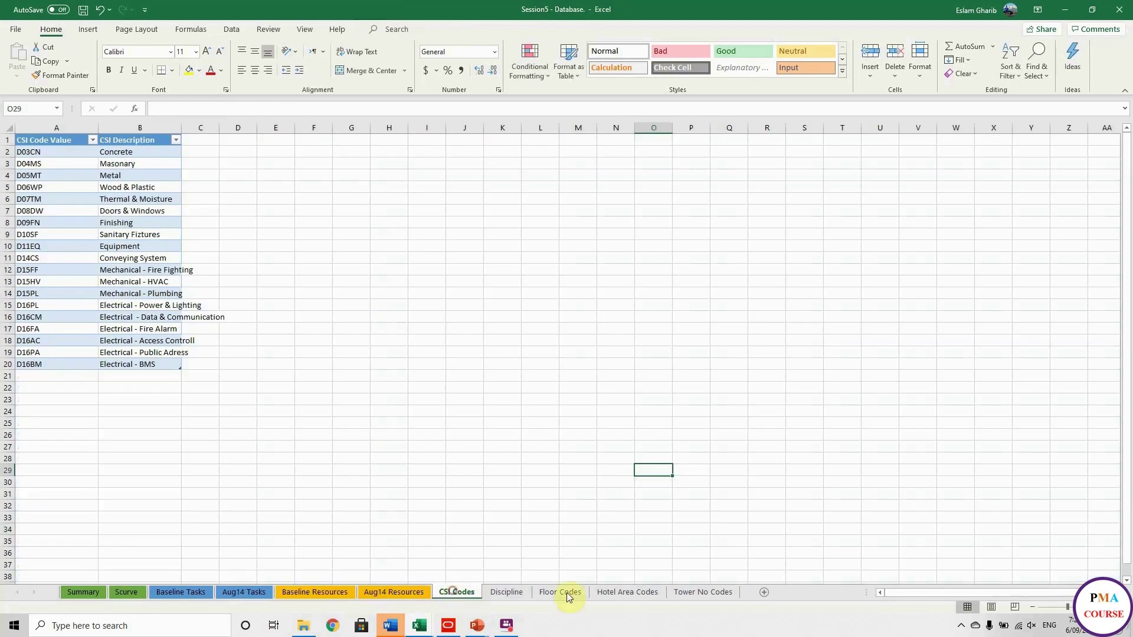
right_click(713, 593)
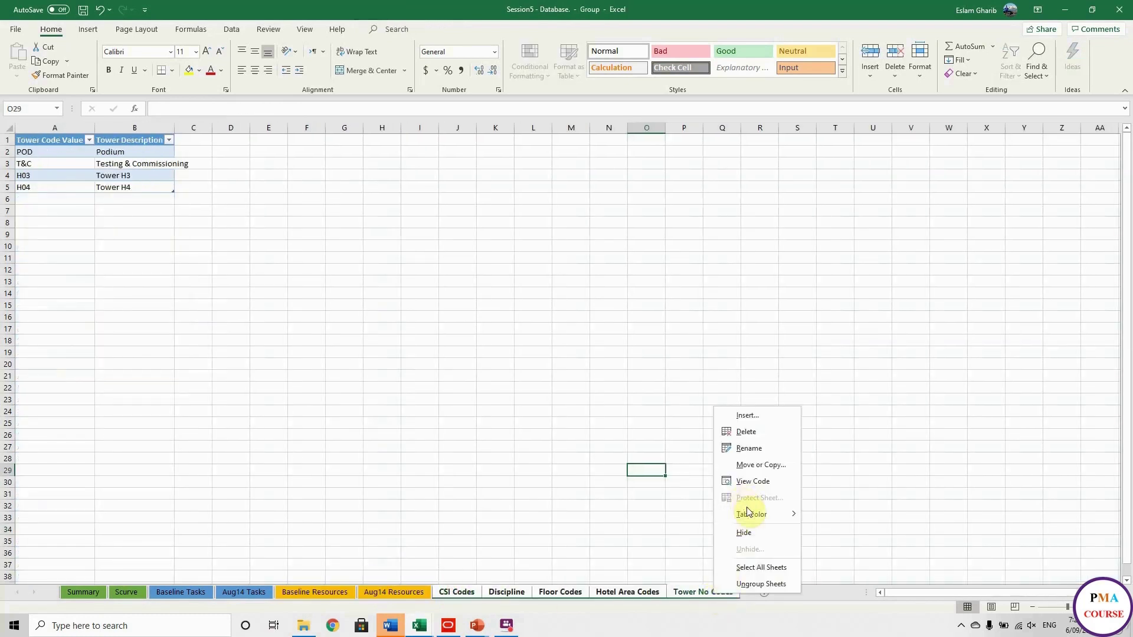
mouse_move(752, 518)
key(Escape)
key(Escape)
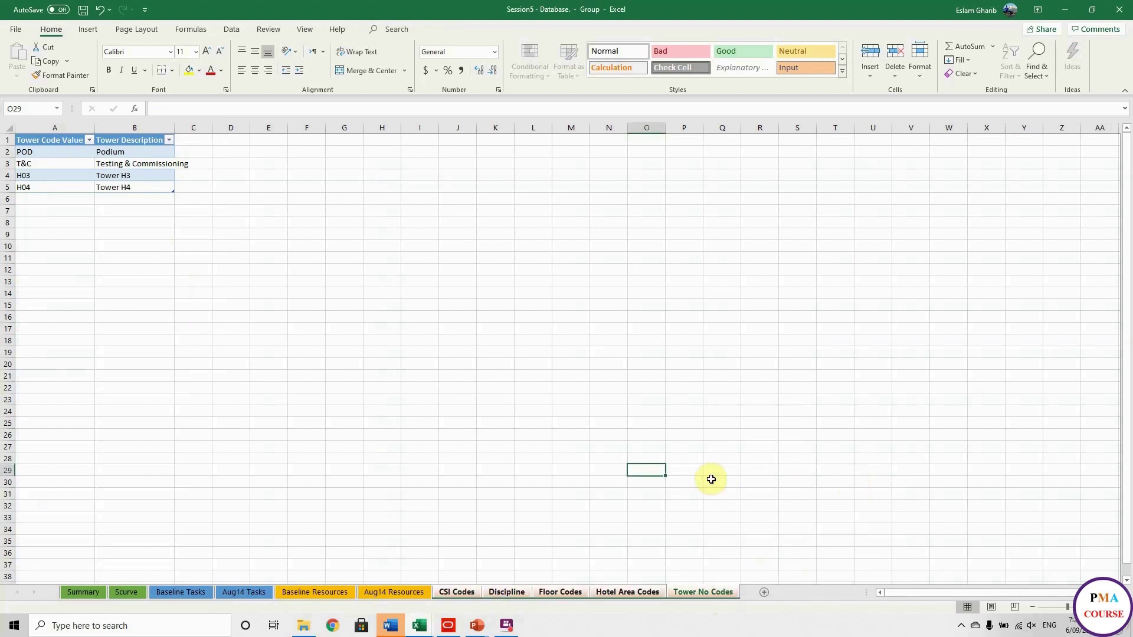
click(712, 481)
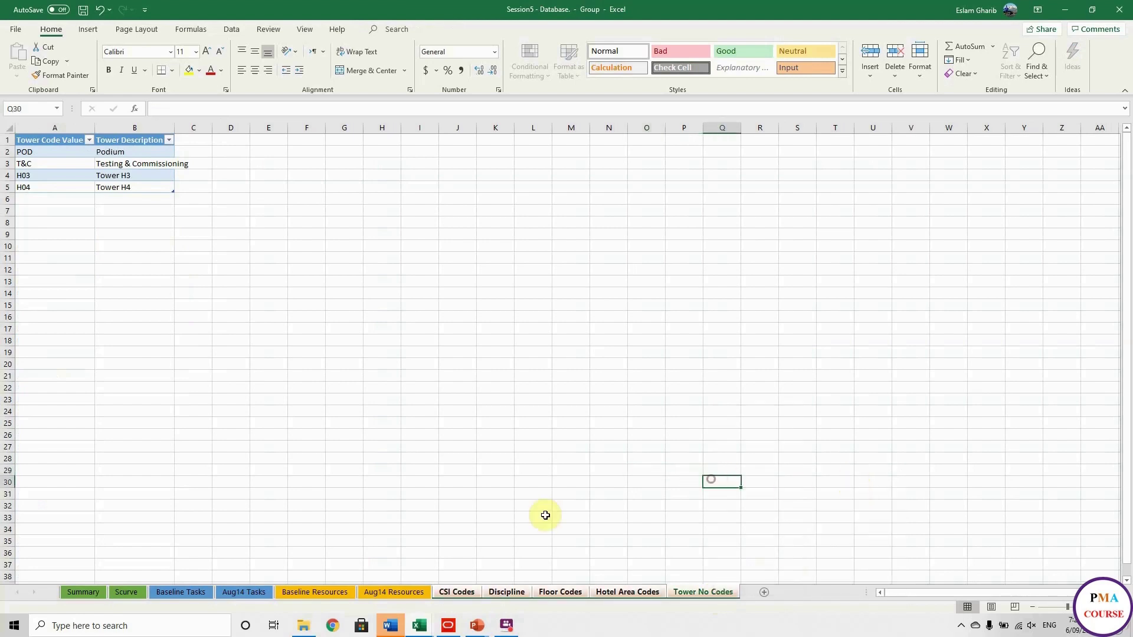
click(236, 593)
drag(261, 531, 171, 573)
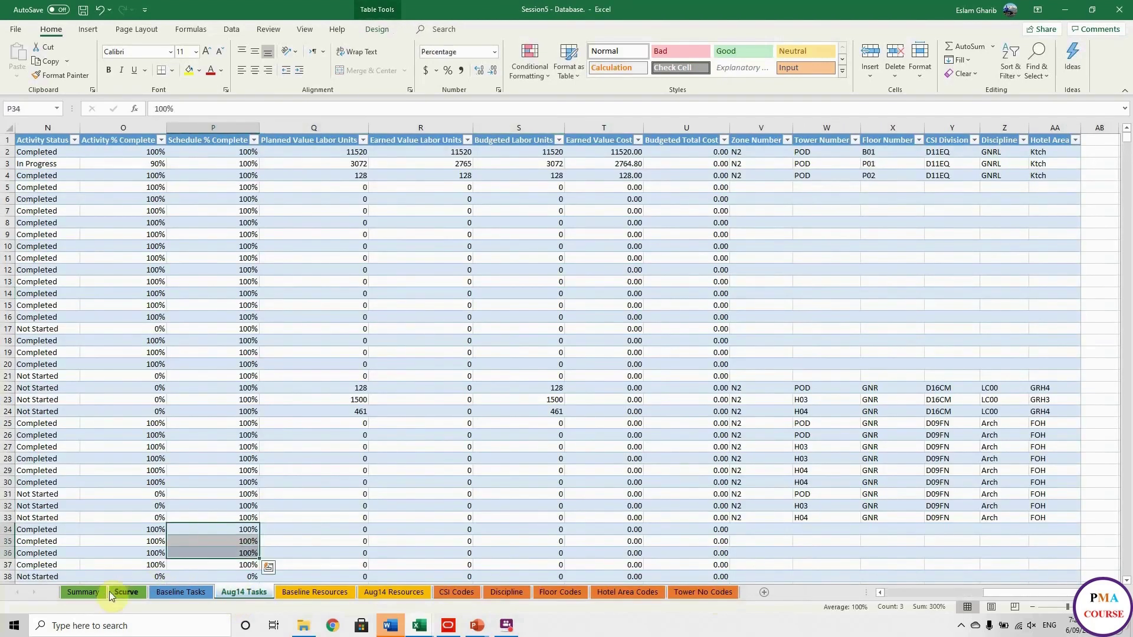
Step: Go through every sheet from Summary to Tower No Codes to review the color-coded tab categories
click(91, 592)
click(117, 594)
click(82, 592)
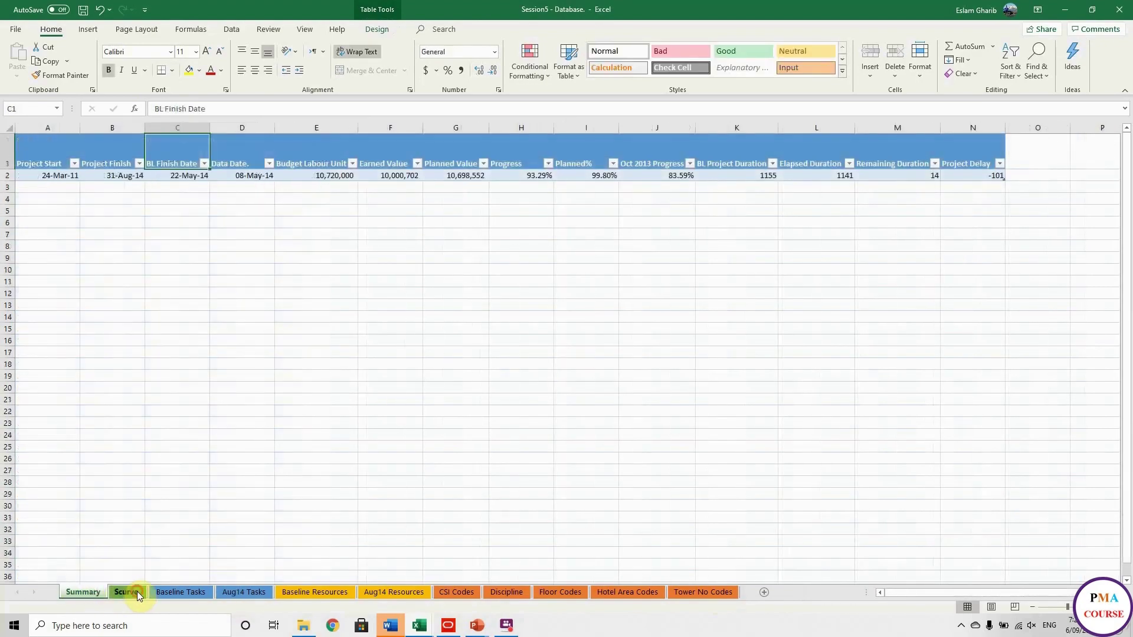
click(137, 591)
click(176, 594)
click(239, 593)
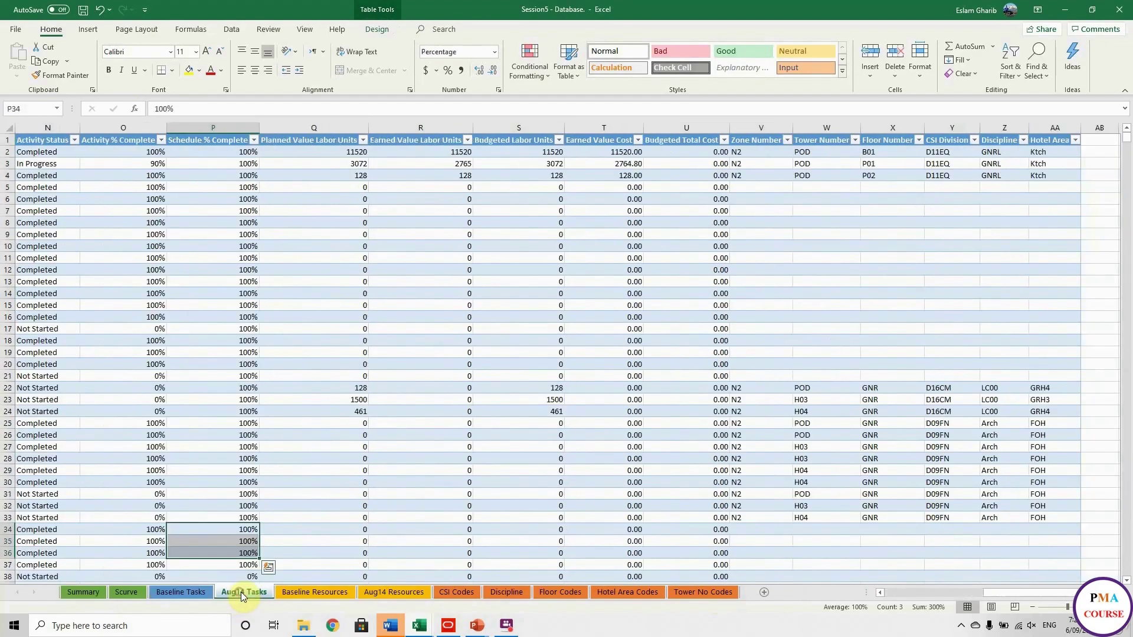
click(314, 594)
click(387, 593)
click(458, 594)
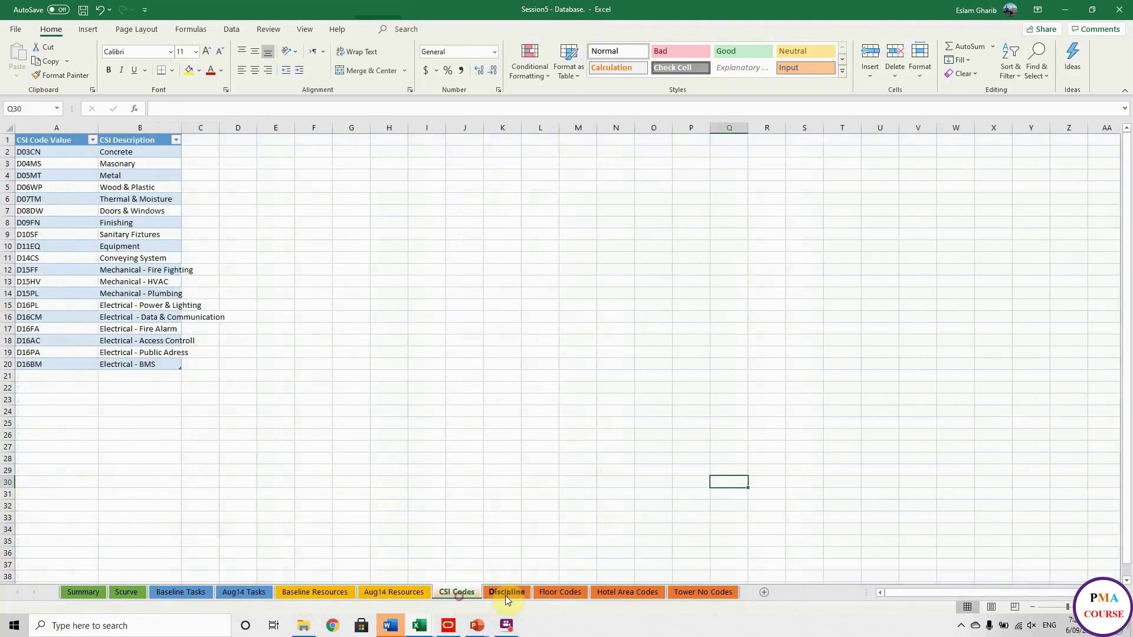
click(507, 593)
click(557, 592)
click(628, 592)
click(703, 592)
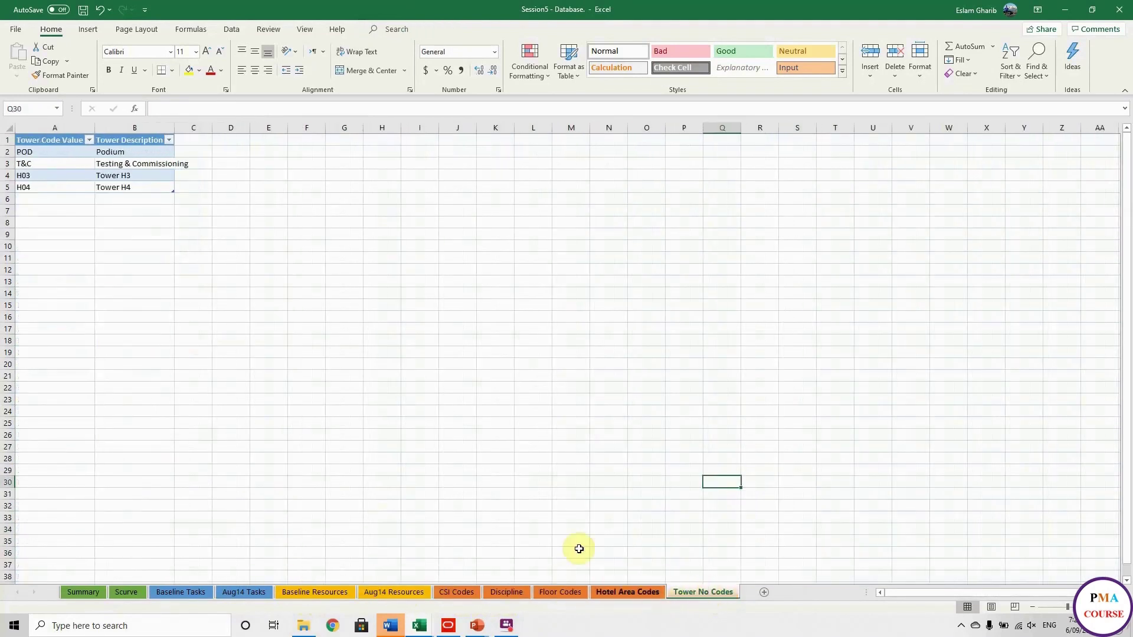